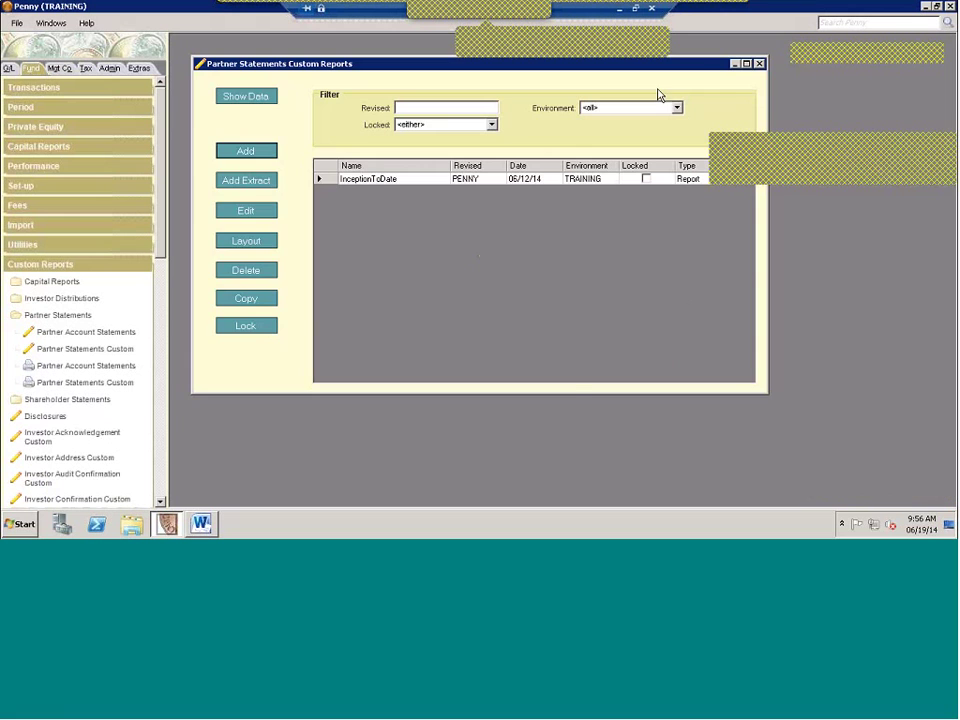
# Step: Close the Partner Statements Custom Reports window
pyautogui.click(759, 63)
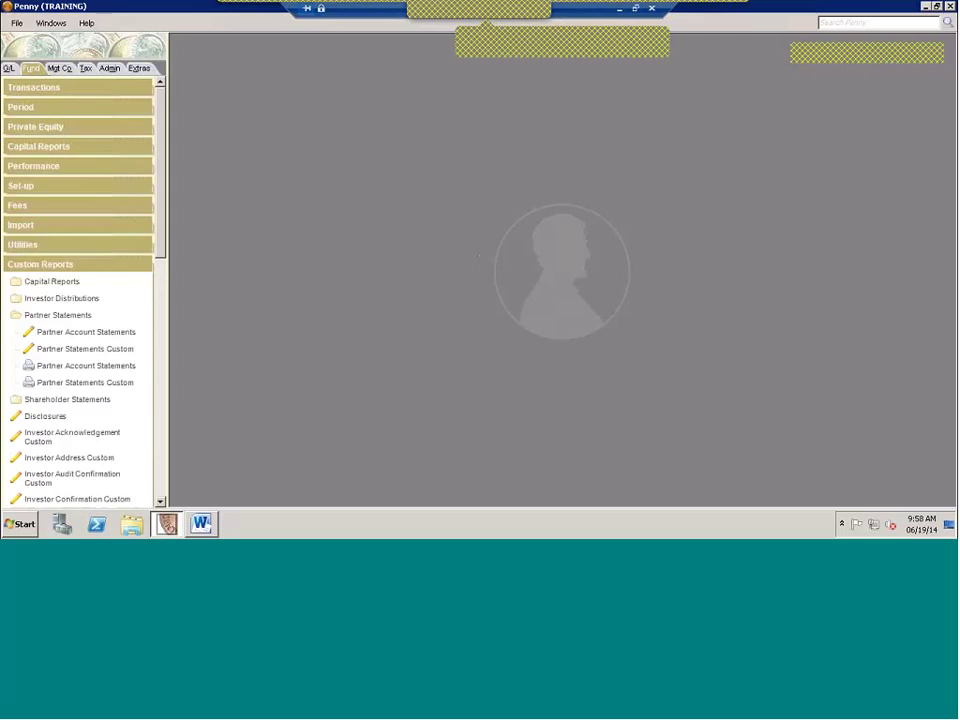
# Step: Reopen the Partner Statements Custom reports list from the Custom Reports side panel
pyautogui.click(71, 265)
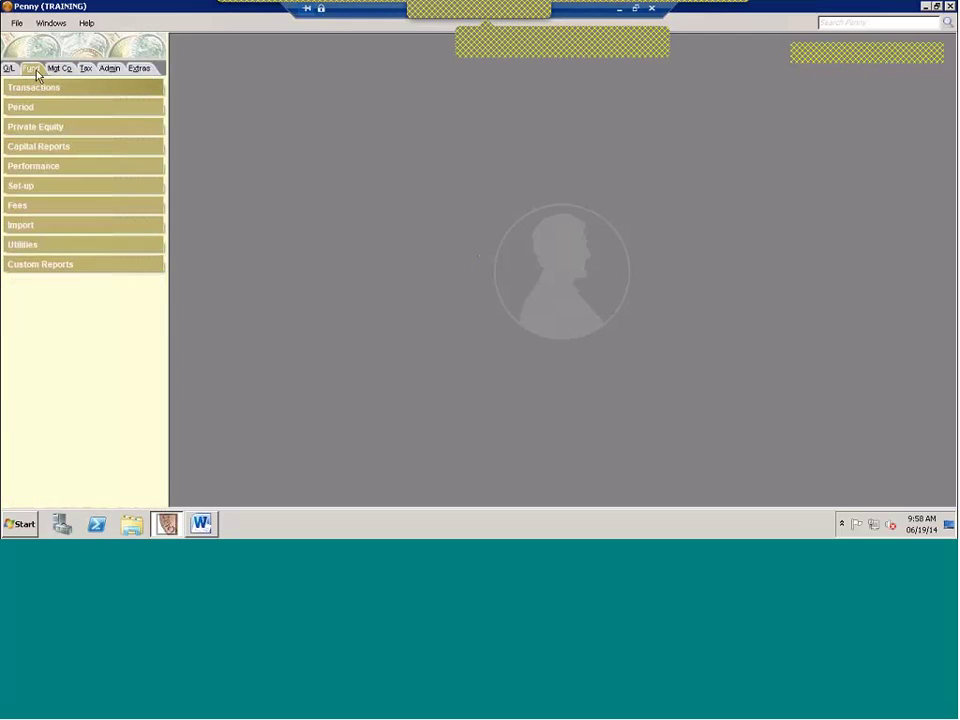
pyautogui.click(40, 264)
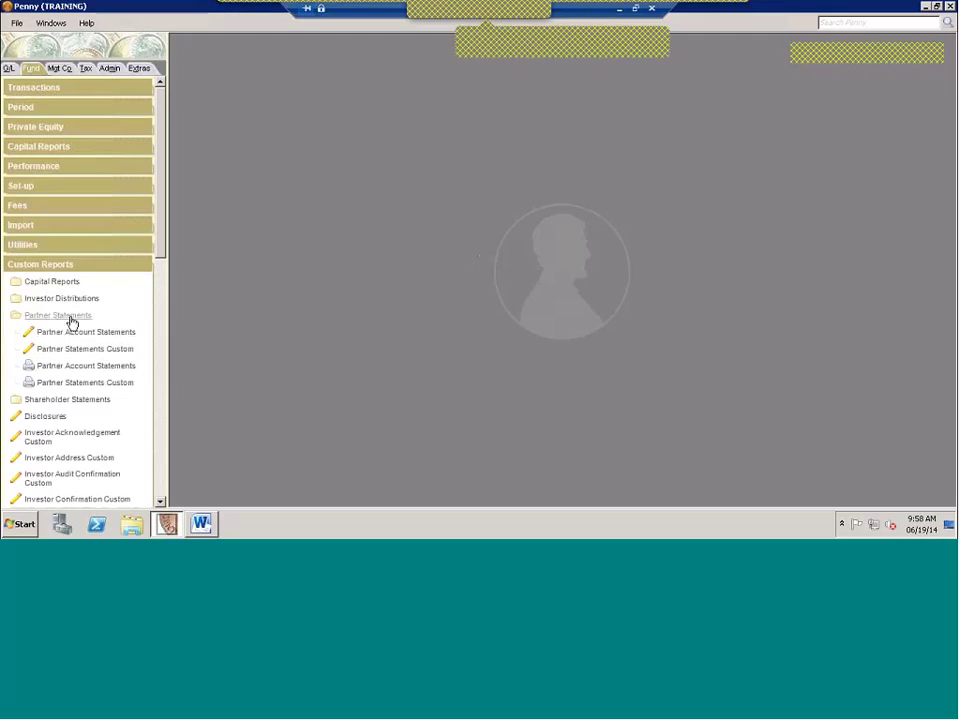
pyautogui.click(27, 351)
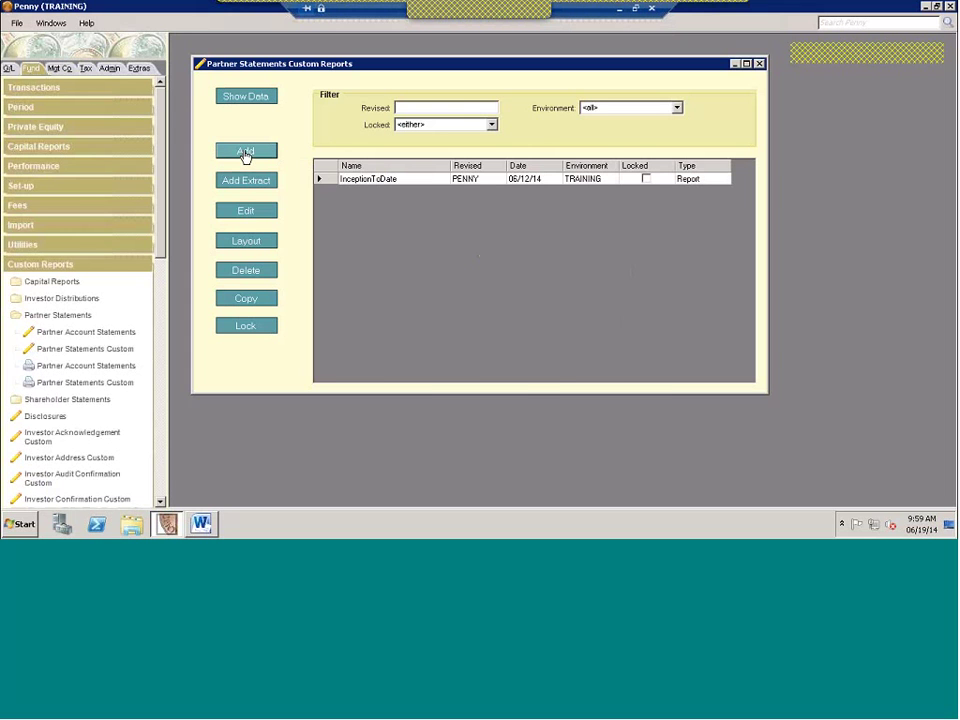
# Step: Add a new Partner Statements report and save it under a test report name
pyautogui.click(245, 152)
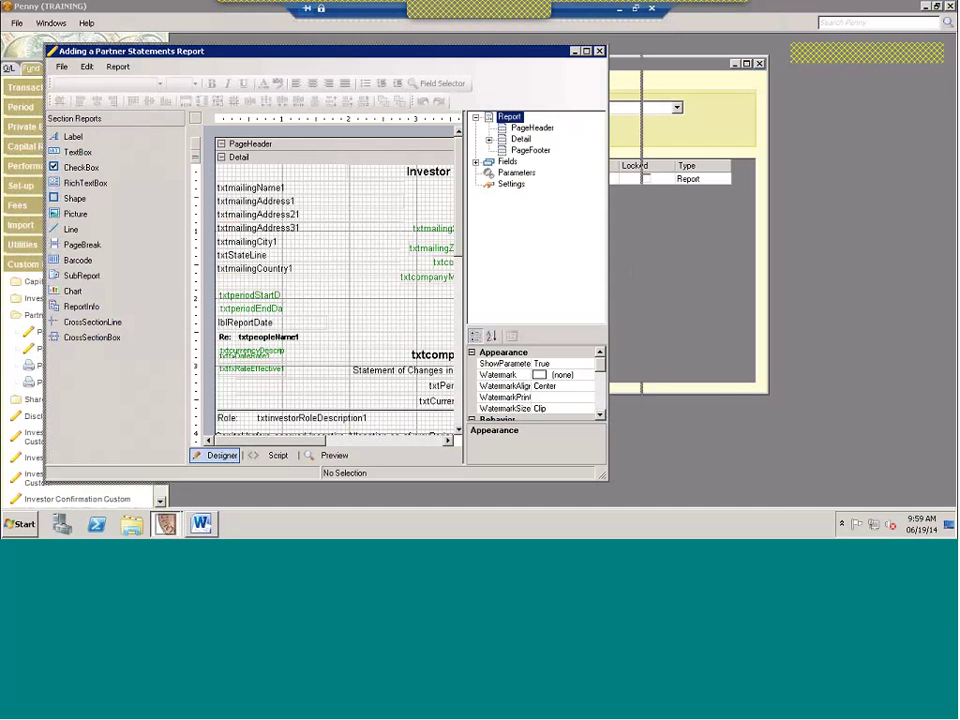
pyautogui.moveTo(862, 505); pyautogui.dragTo(864, 505)
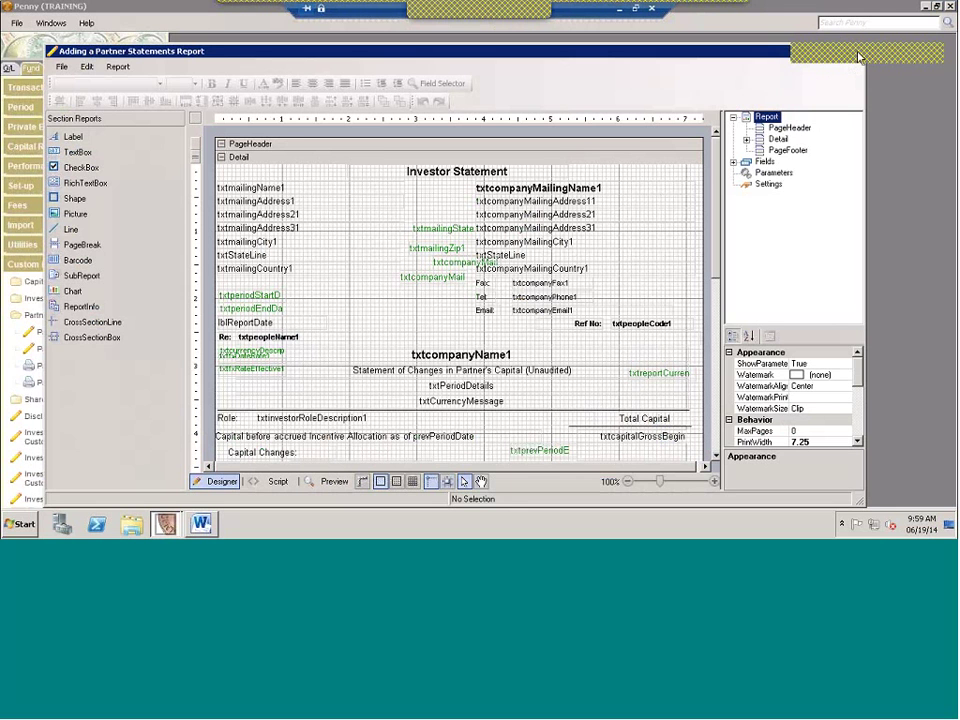
pyautogui.click(62, 67)
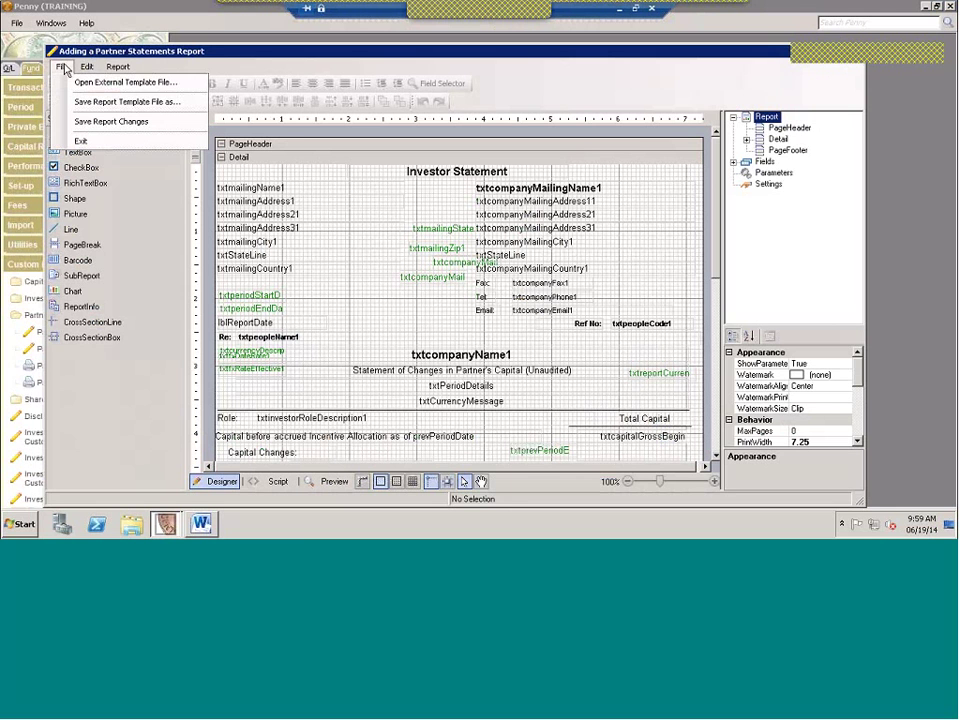
pyautogui.click(80, 141)
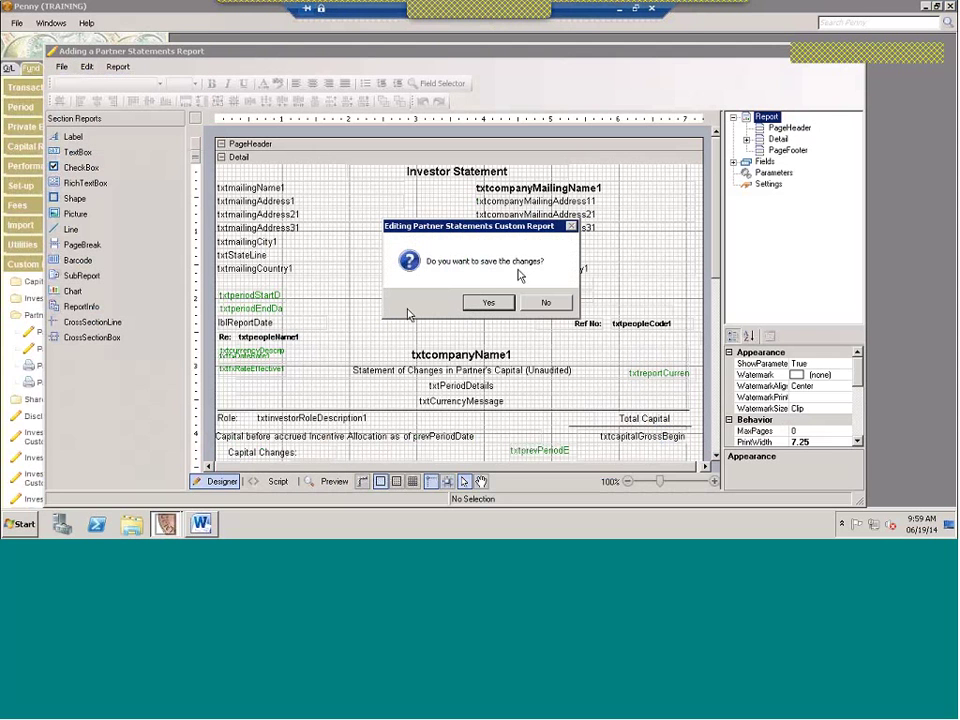
pyautogui.click(488, 302)
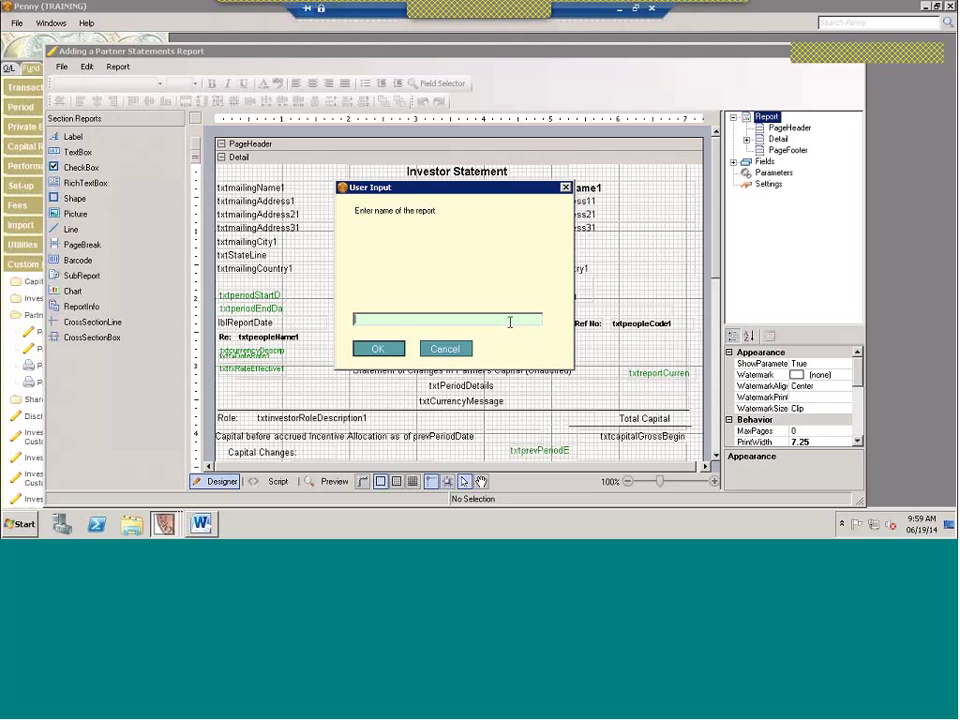
pyautogui.write('Kristin ')
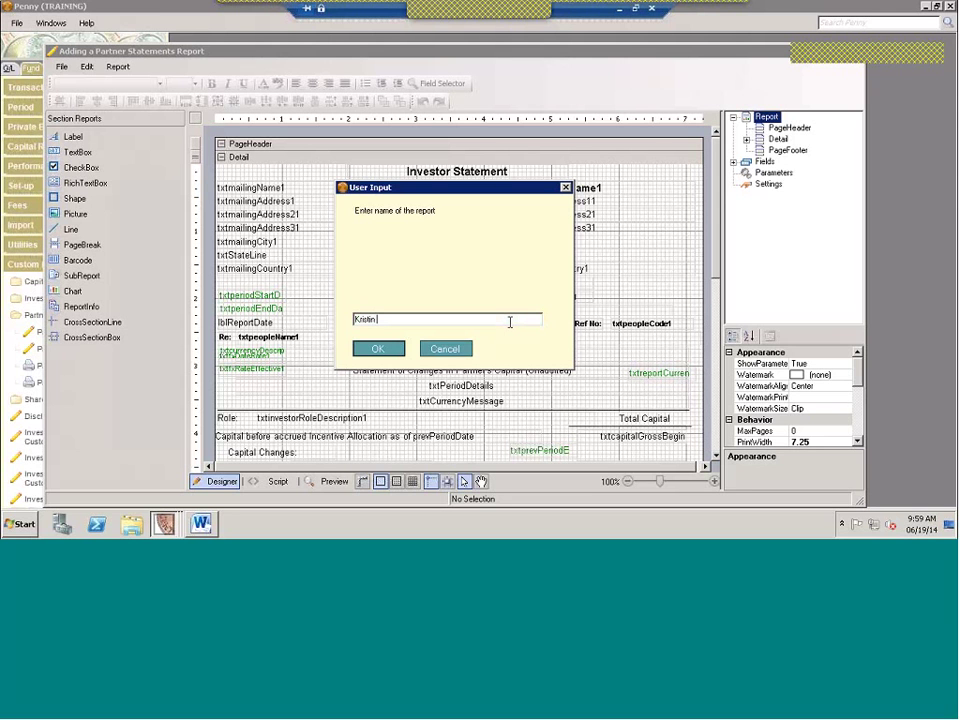
pyautogui.write('Test')
pyautogui.press('Return')
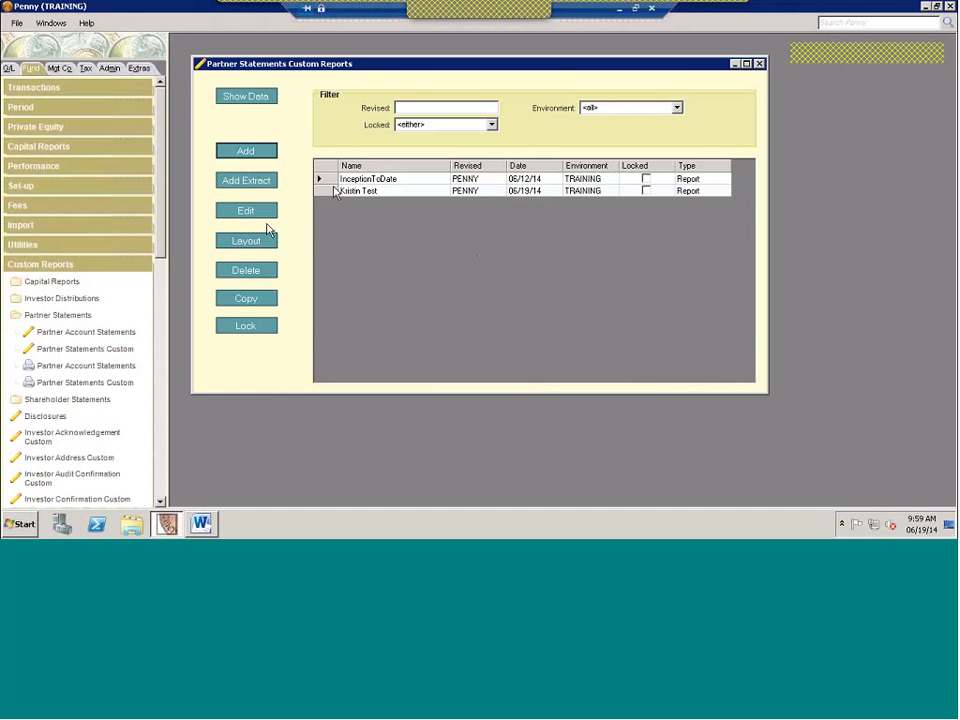
pyautogui.doubleClick(122, 386)
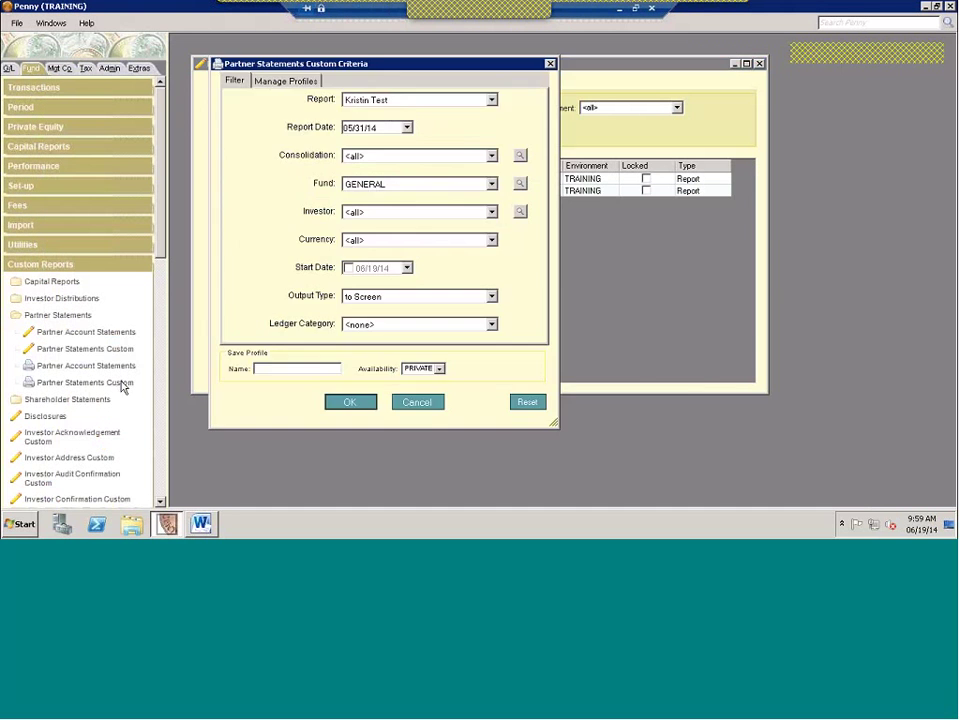
pyautogui.click(401, 100)
pyautogui.click(378, 136)
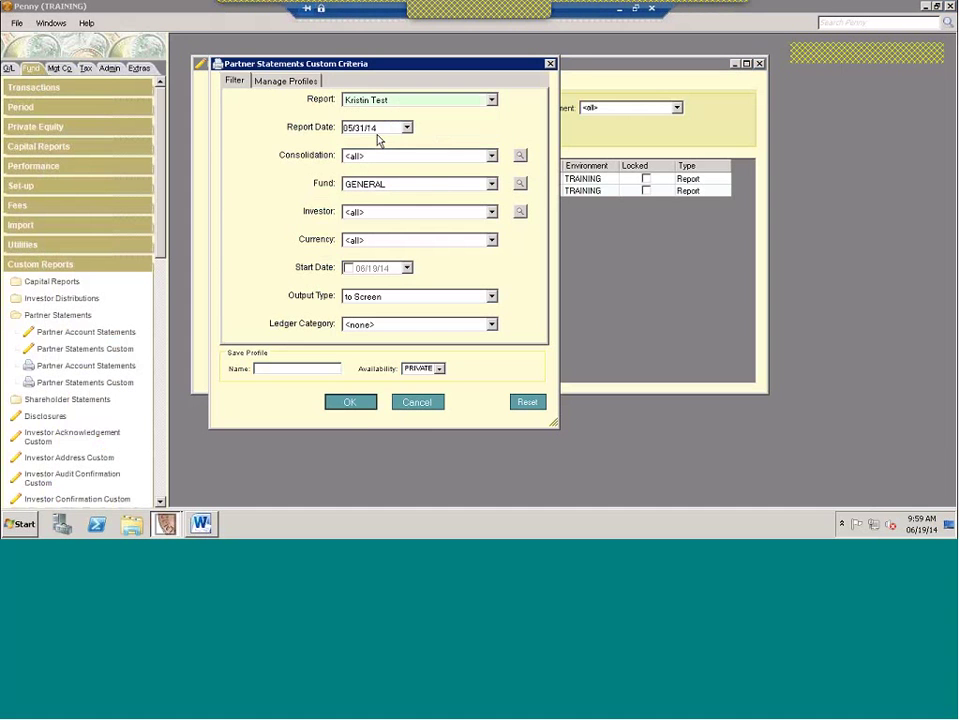
pyautogui.click(364, 403)
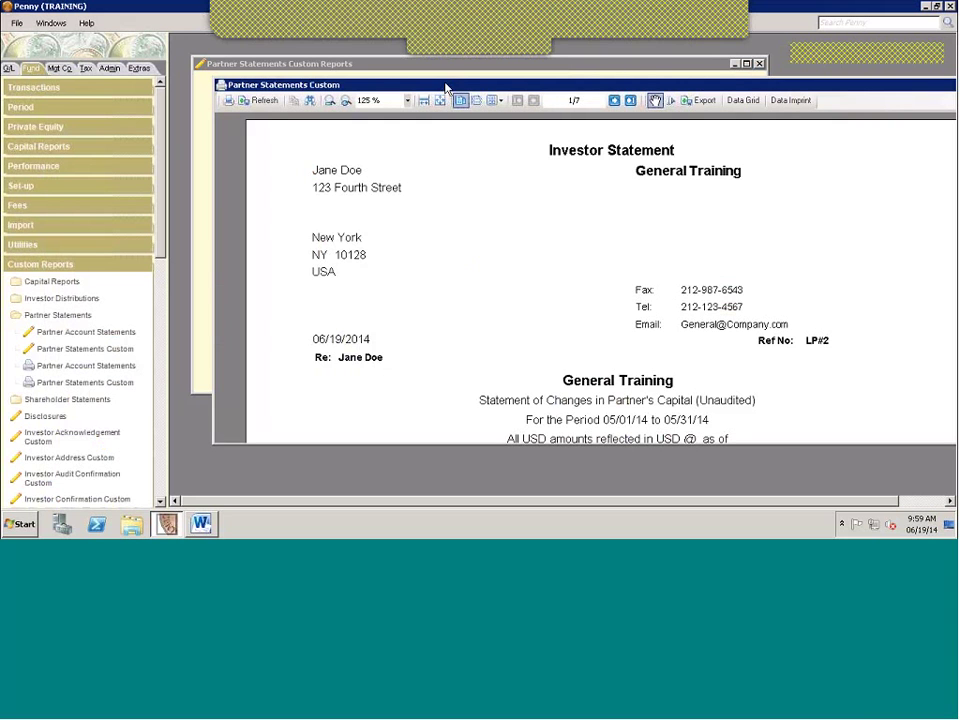
pyautogui.doubleClick(447, 88)
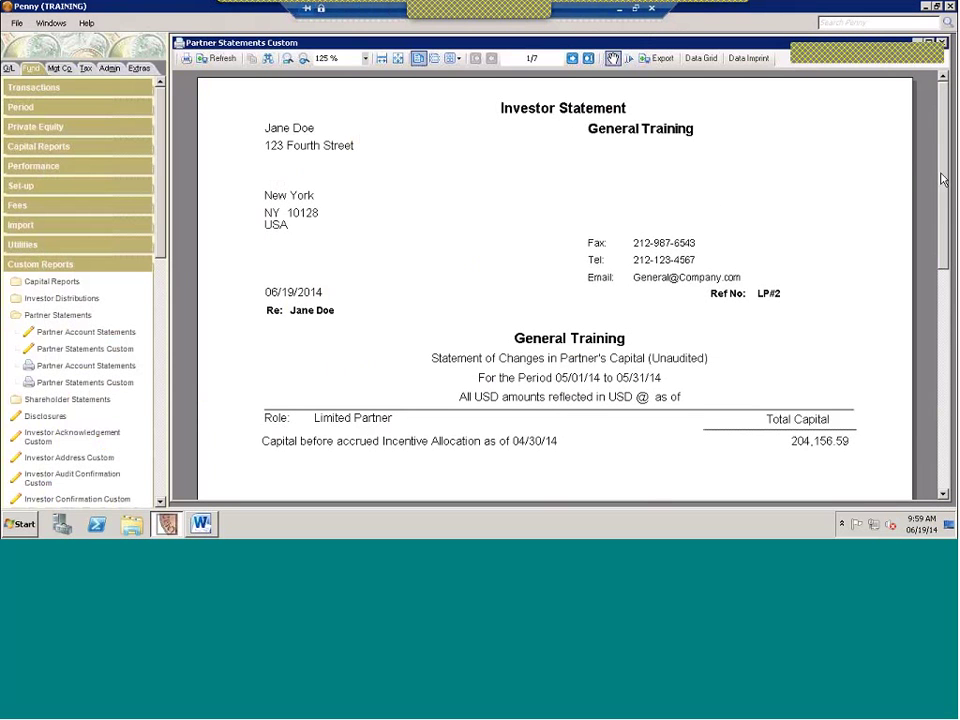
pyautogui.scroll(-2, 664, 225)
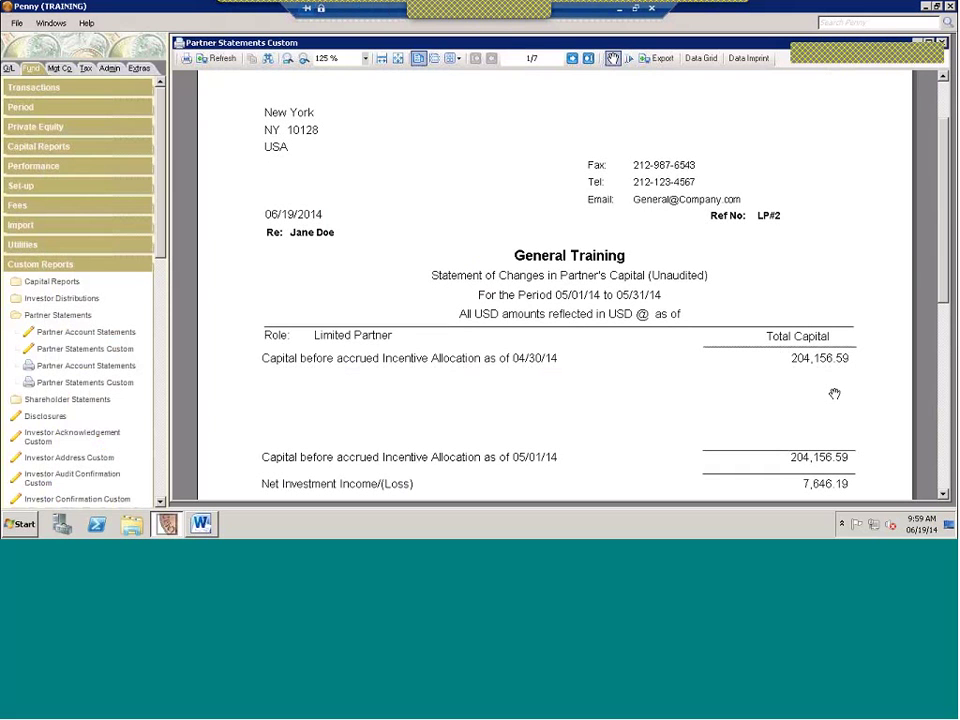
pyautogui.scroll(2, 834, 394)
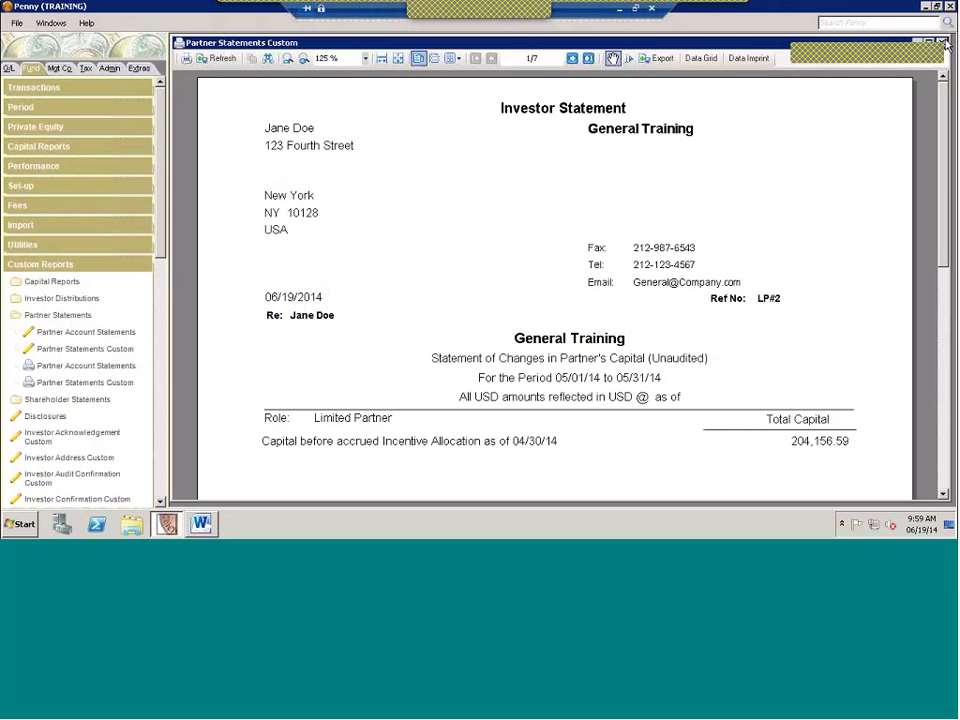
pyautogui.click(944, 45)
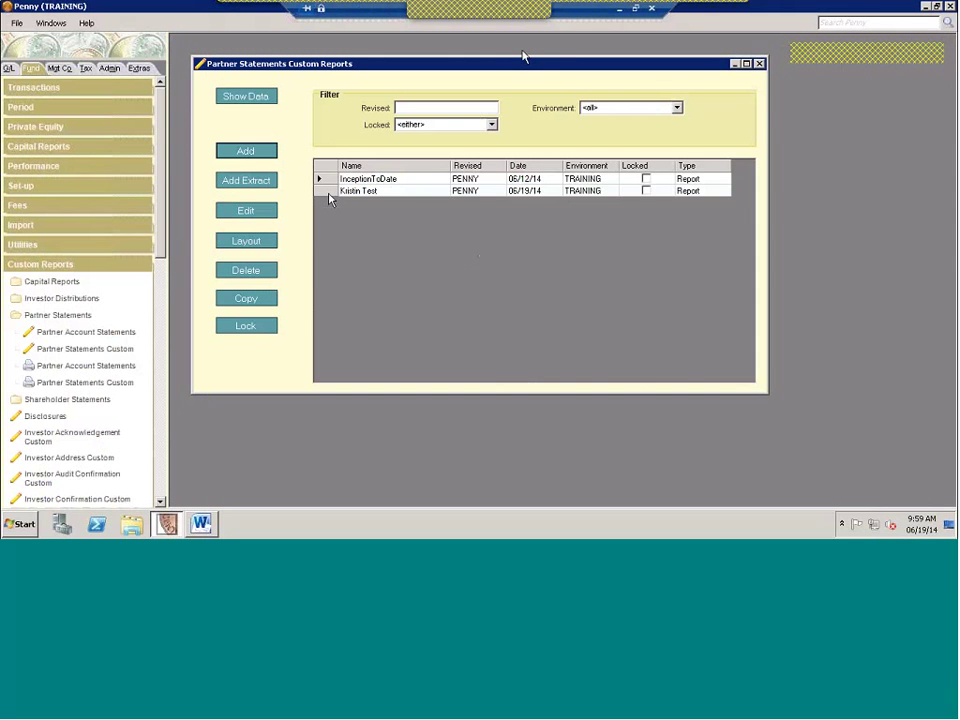
# Step: Open the new test report in a maximized report designer and scroll through its layout
pyautogui.click(328, 193)
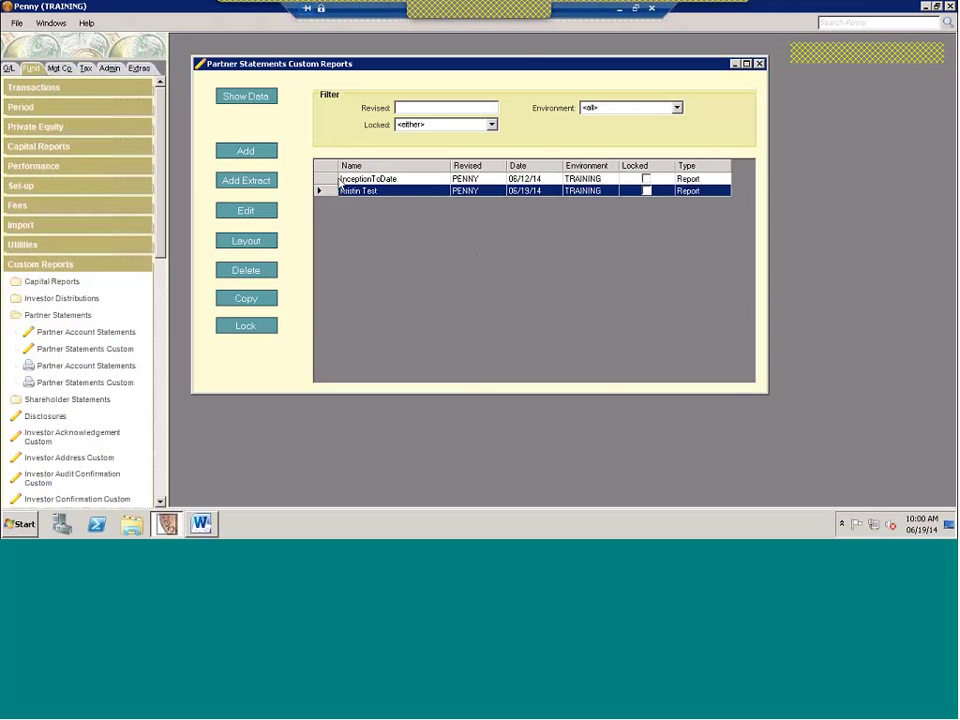
pyautogui.doubleClick(329, 193)
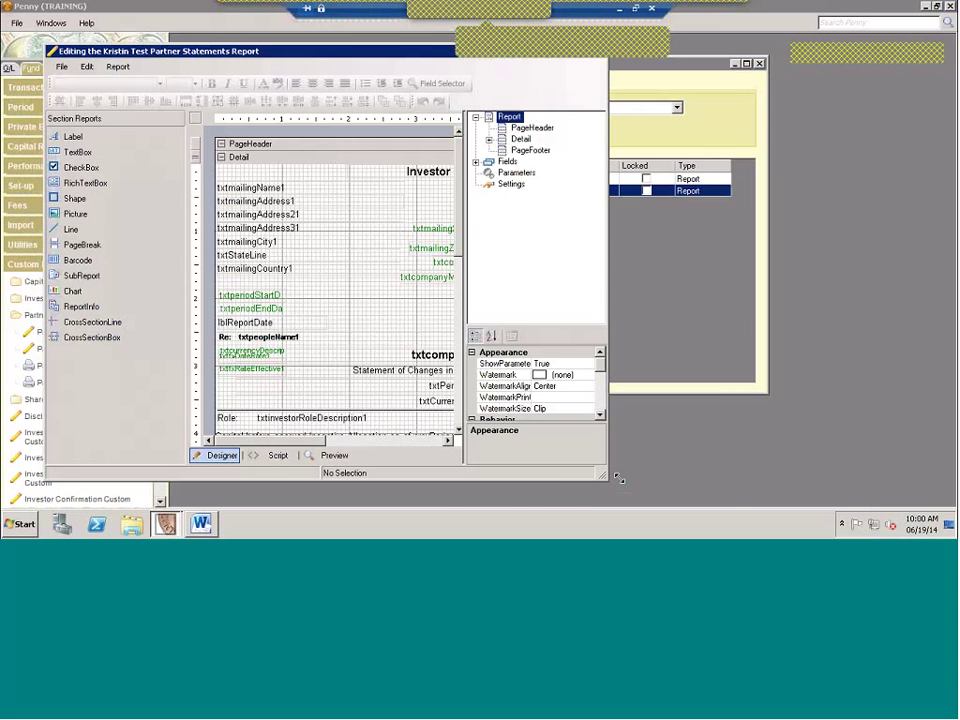
pyautogui.moveTo(606, 475); pyautogui.dragTo(822, 503)
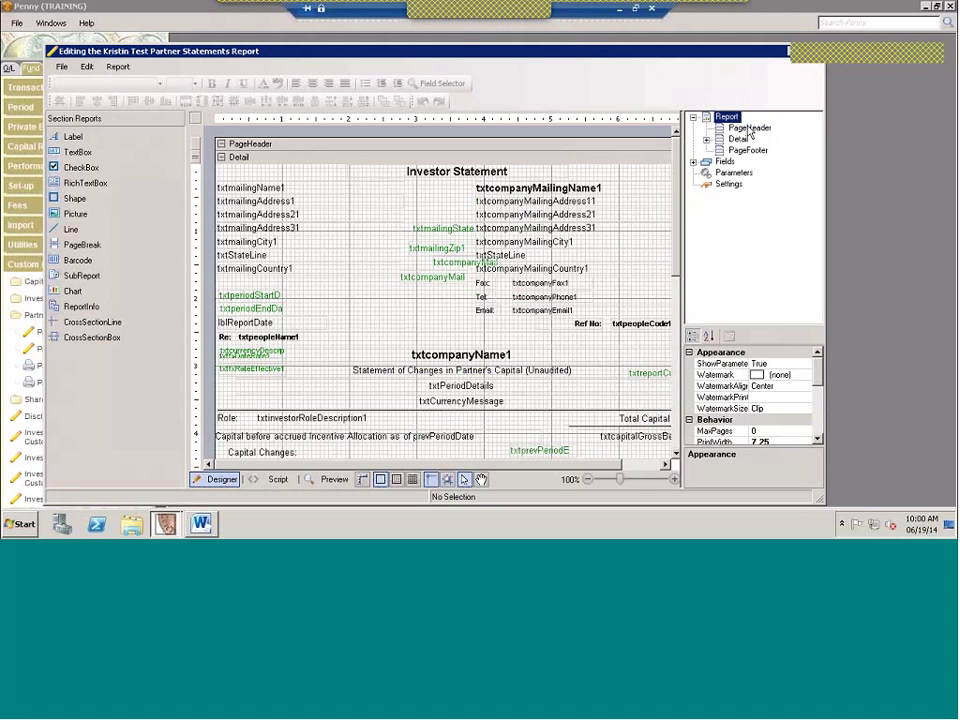
pyautogui.doubleClick(754, 61)
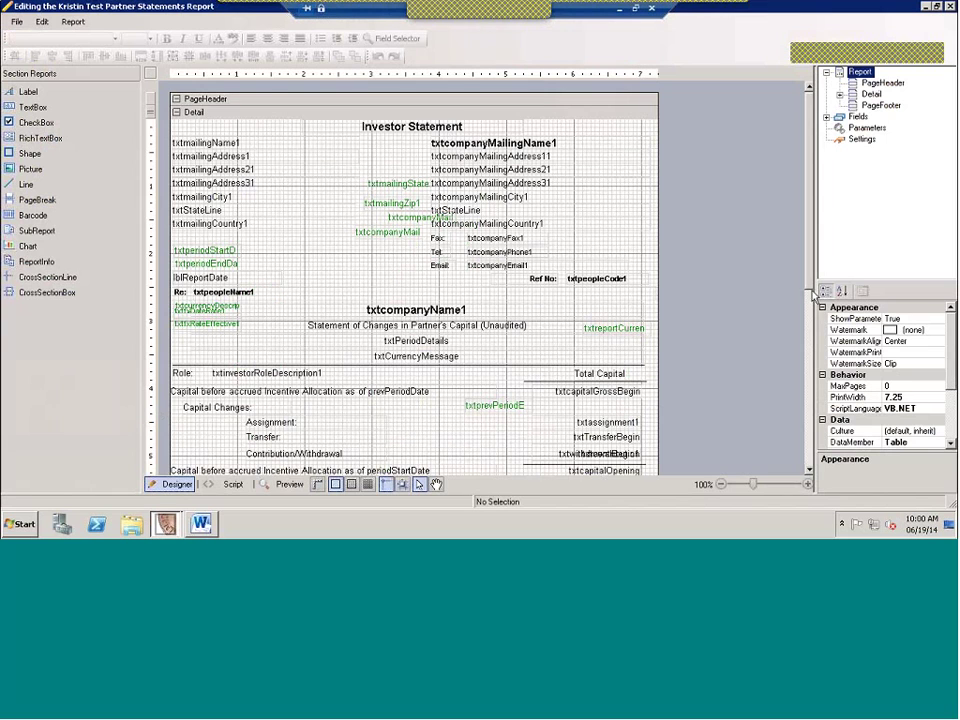
pyautogui.scroll(-5, 606, 220)
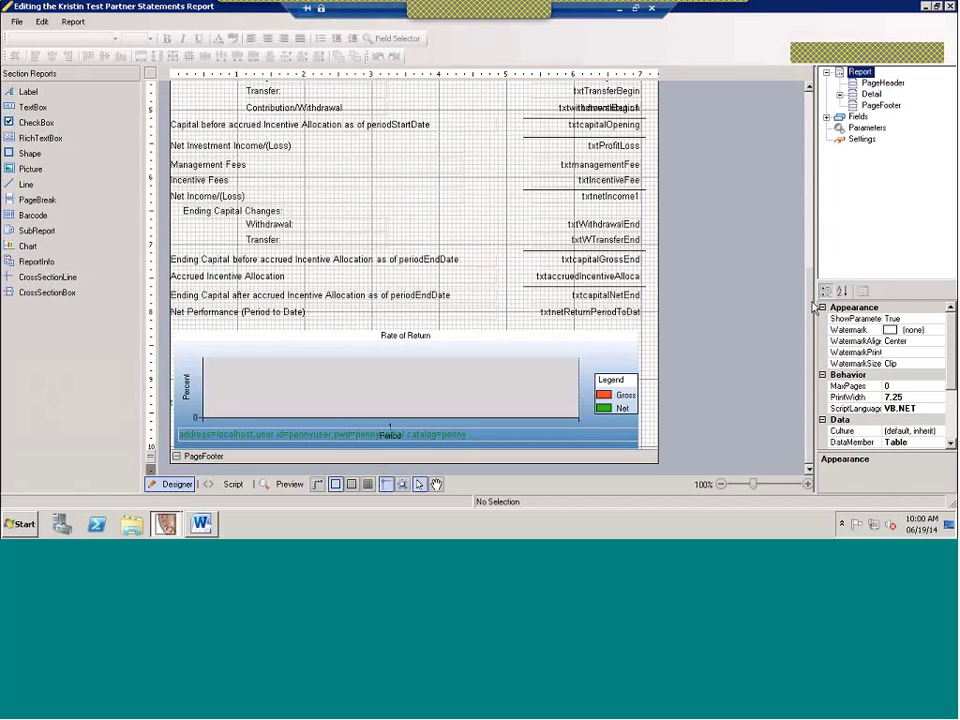
pyautogui.moveTo(809, 265); pyautogui.dragTo(810, 100)
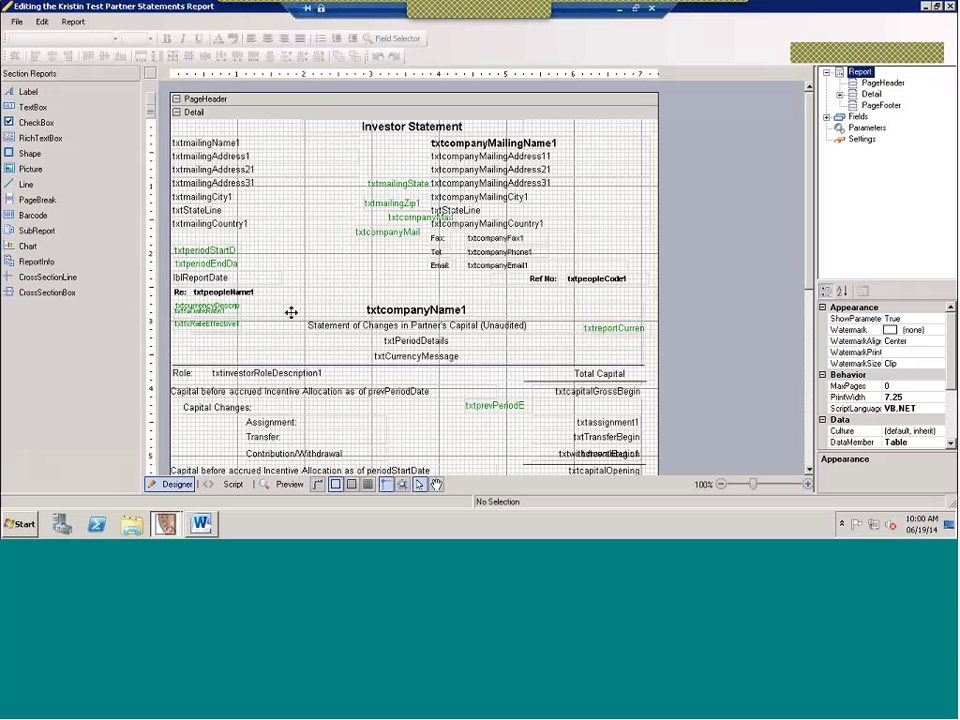
# Step: Make the PageHeader band taller and select it
pyautogui.click(411, 231)
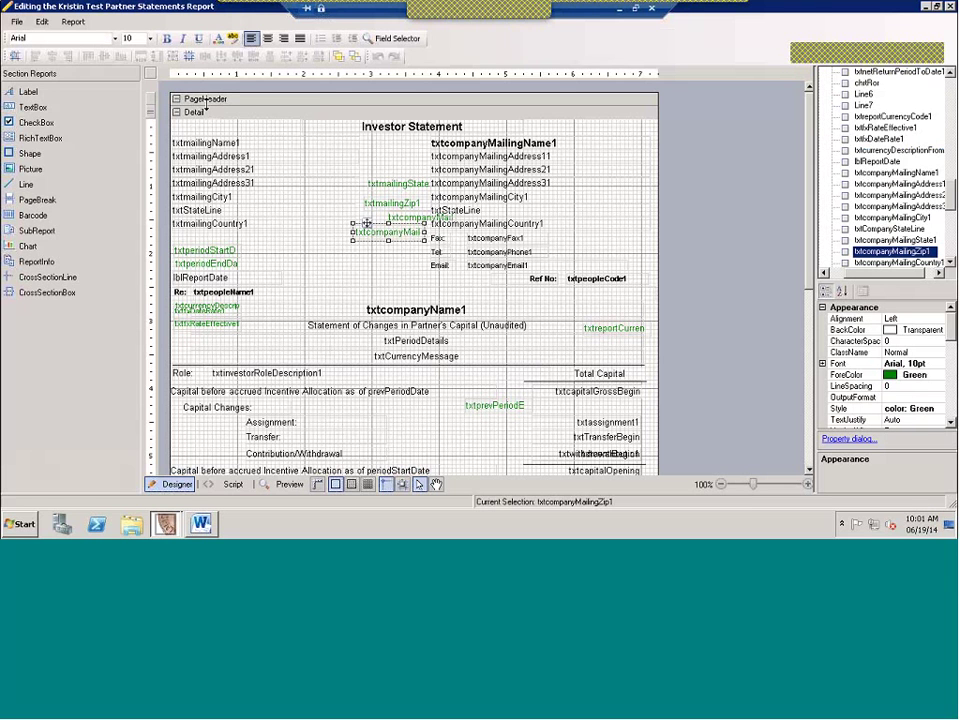
pyautogui.moveTo(204, 128); pyautogui.dragTo(206, 153)
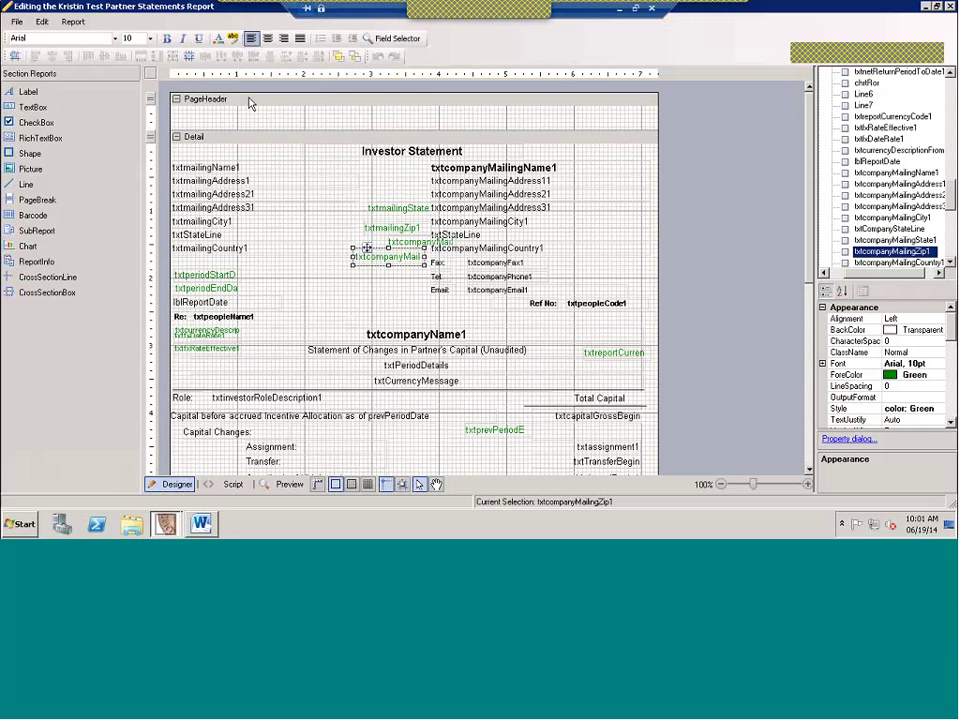
pyautogui.click(284, 121)
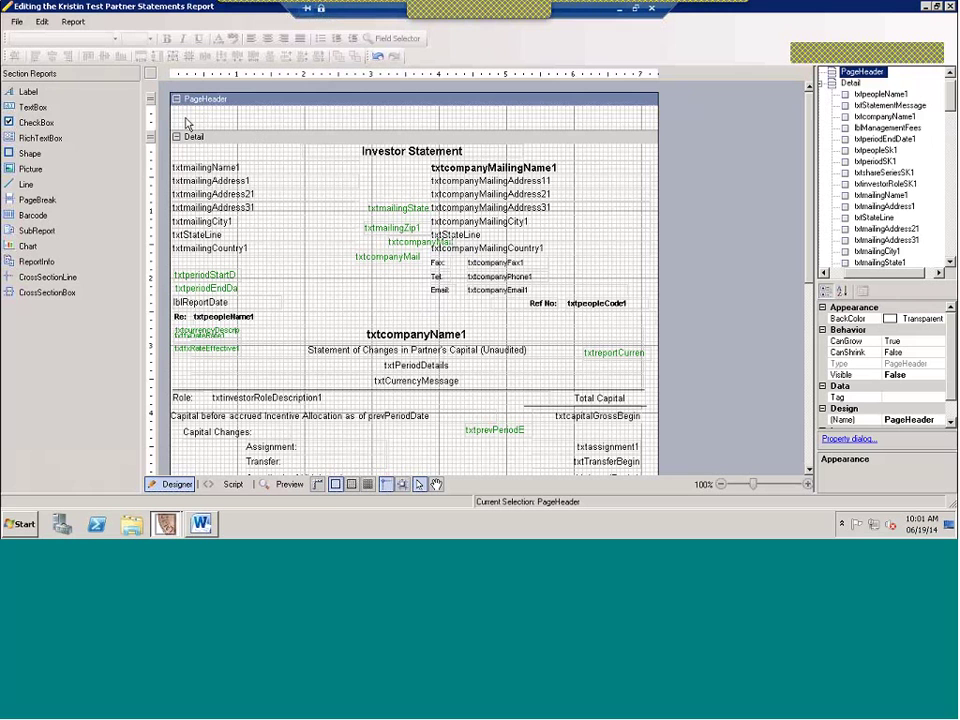
# Step: Insert a Group Header/Footer section above the Detail band
pyautogui.rightClick(186, 122)
pyautogui.moveTo(261, 163)
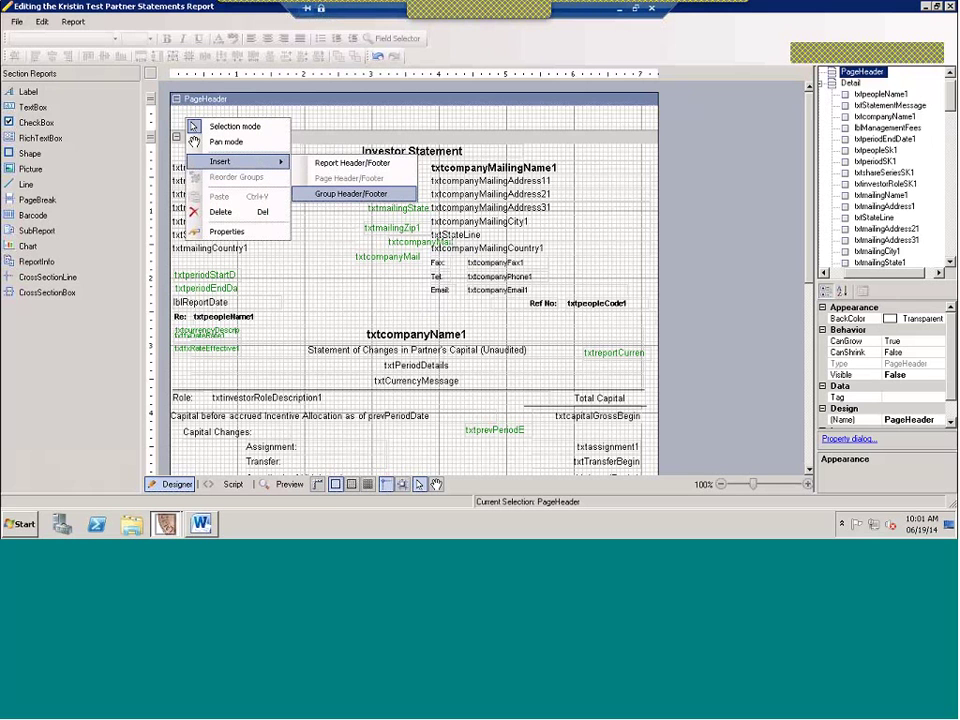
pyautogui.click(334, 193)
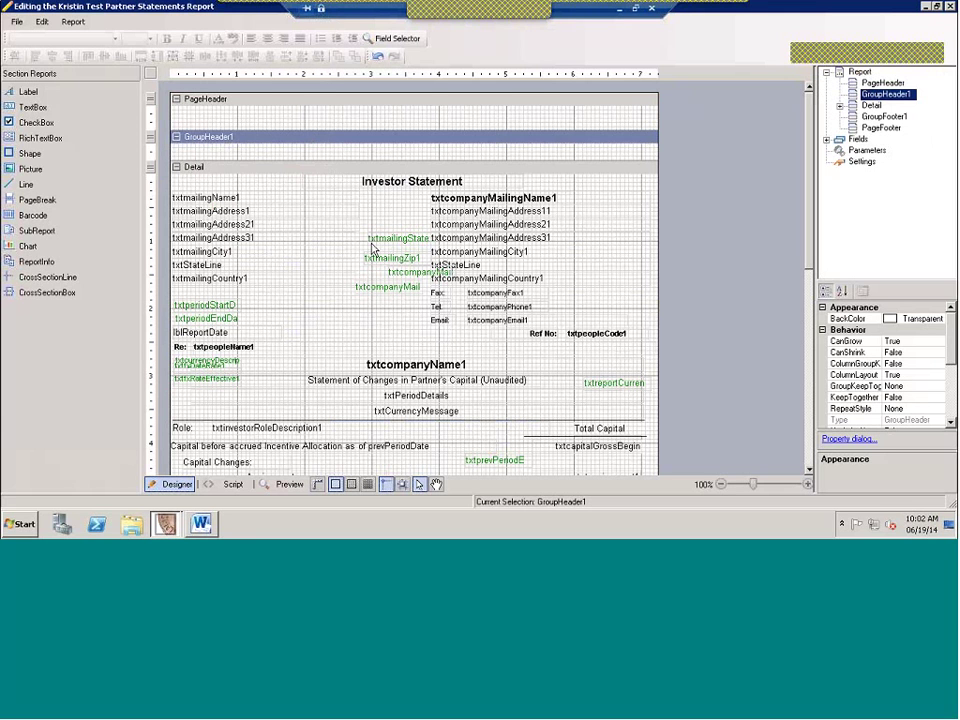
pyautogui.scroll(-1, 372, 248)
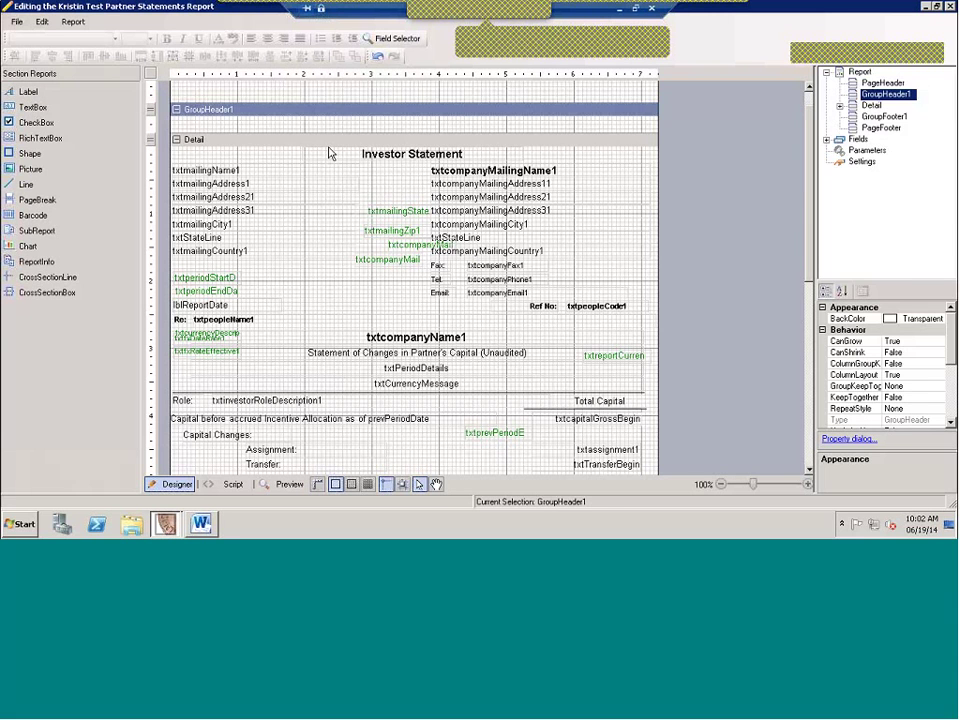
# Step: Select the Investor Statement title label to show its properties
pyautogui.click(366, 155)
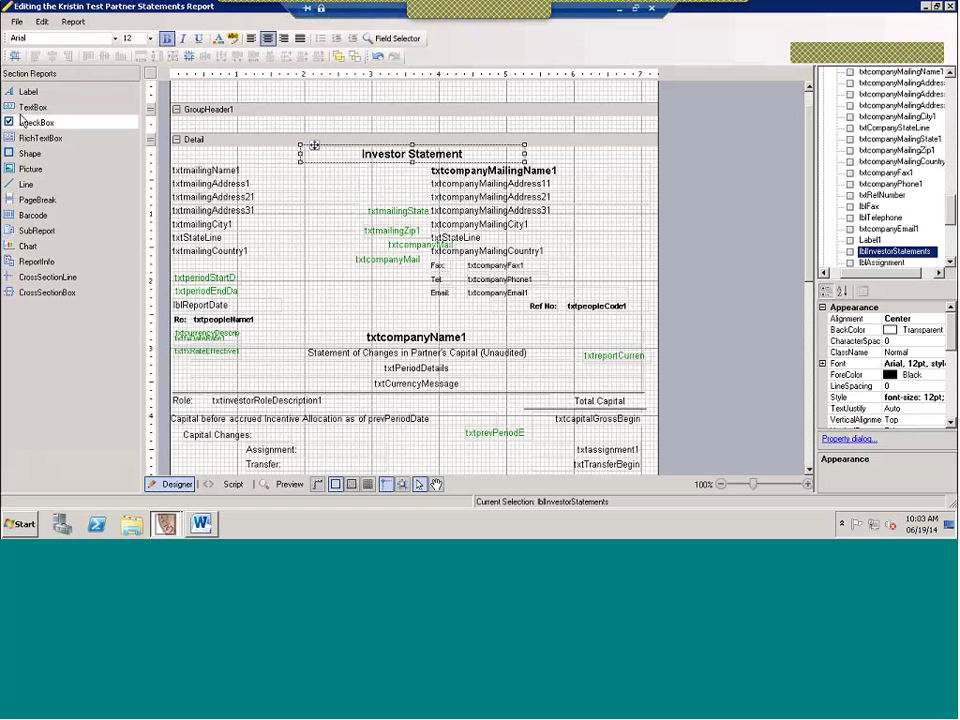
# Step: Add a TextBox left of the Investor Statement title and draw a line in the Detail band
pyautogui.moveTo(25, 107); pyautogui.dragTo(328, 163)
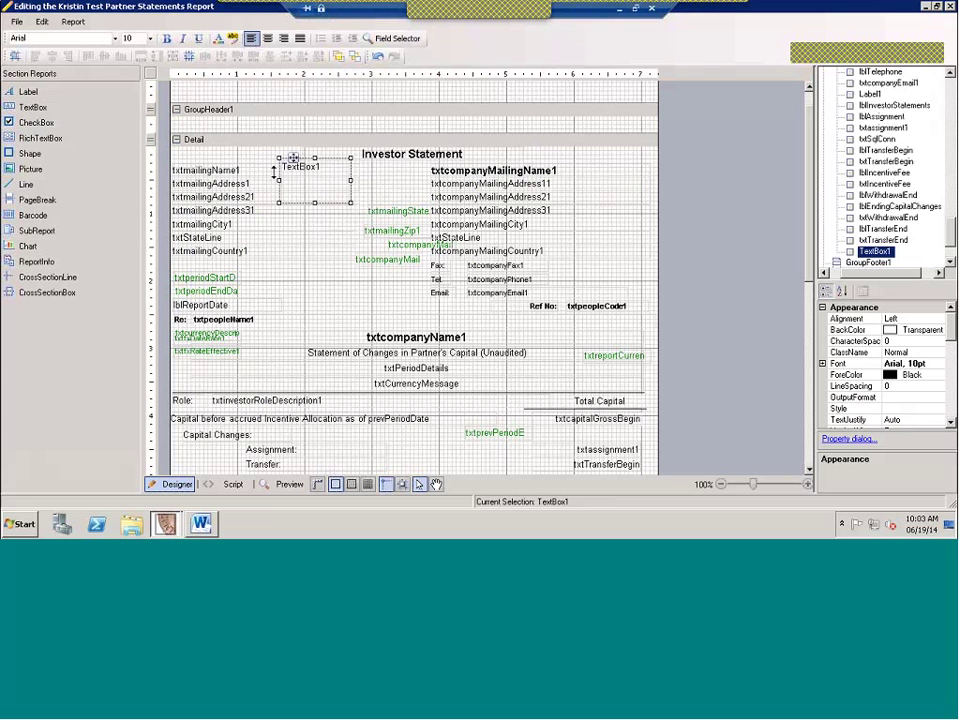
pyautogui.click(26, 187)
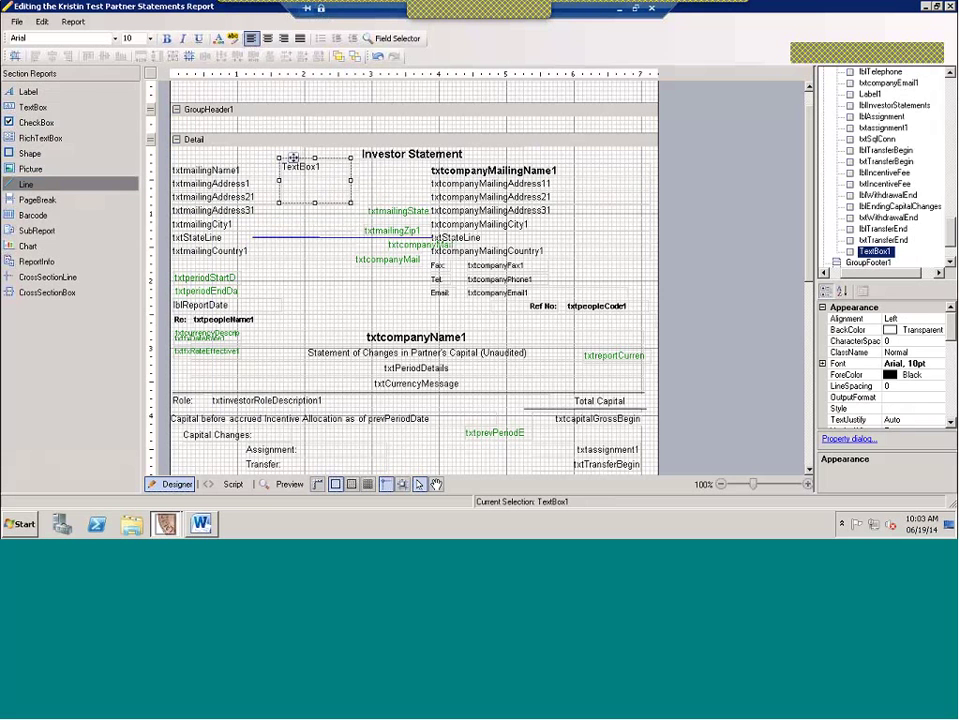
pyautogui.moveTo(303, 150); pyautogui.dragTo(303, 318)
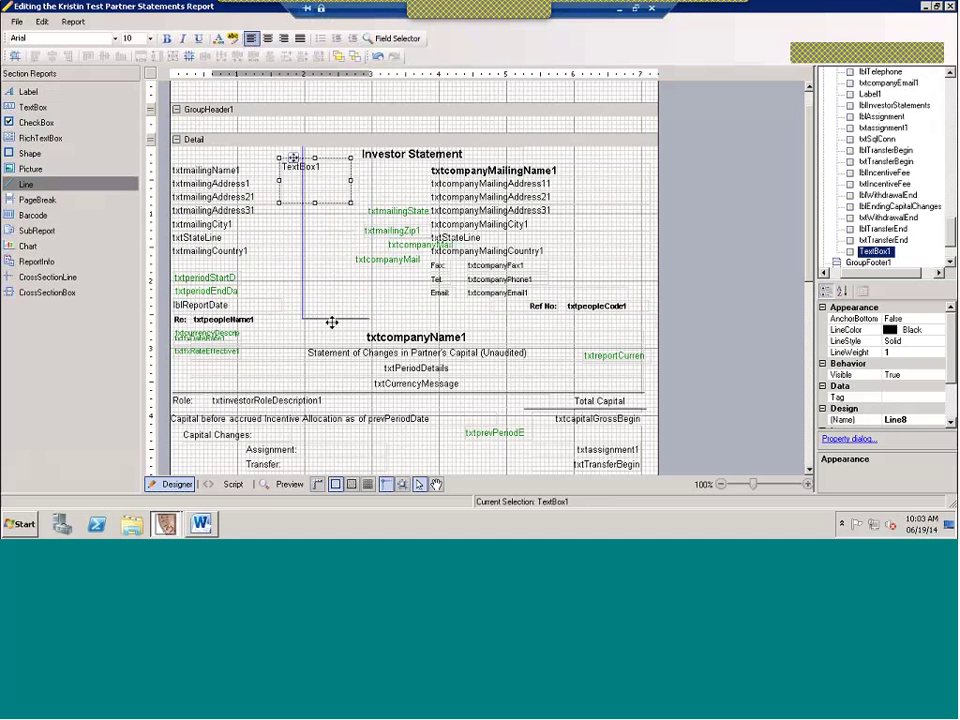
pyautogui.scroll(-1, 334, 300)
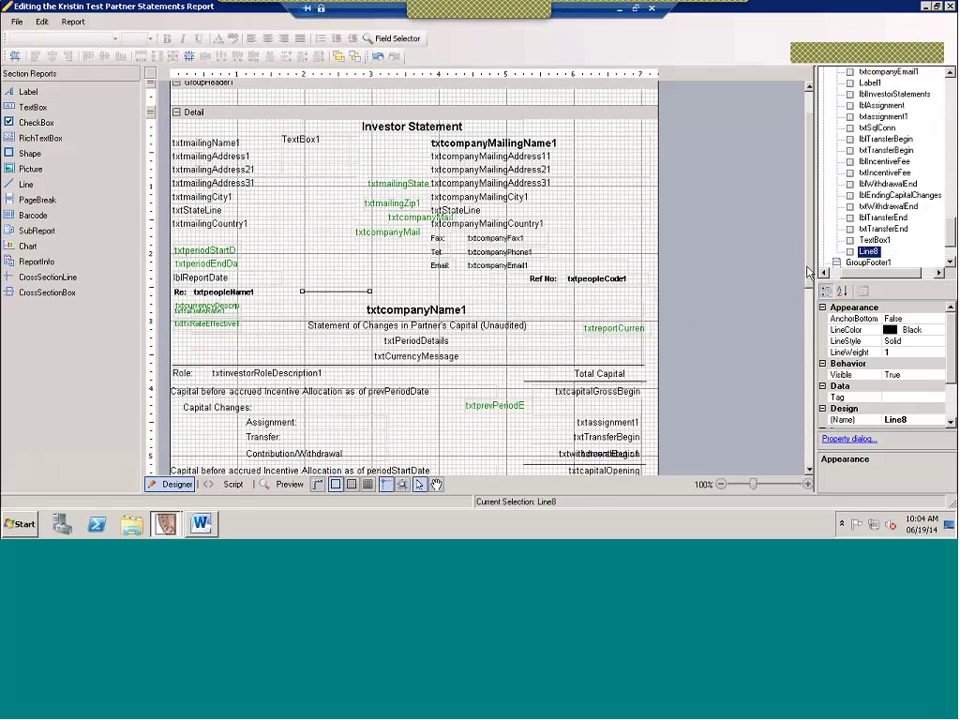
pyautogui.scroll(3, 808, 253)
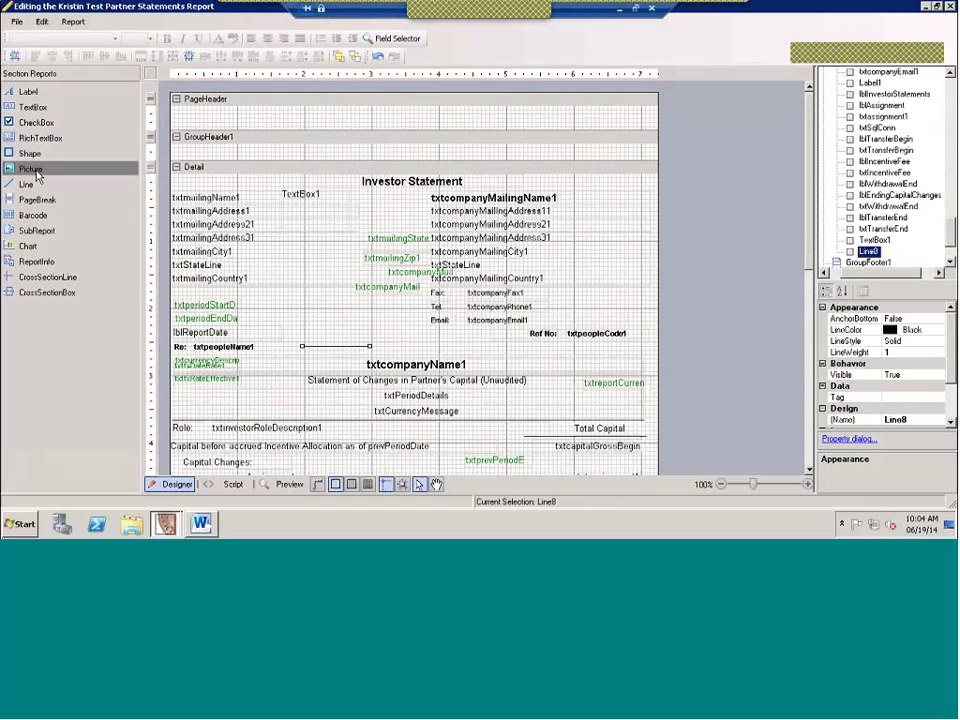
# Step: Place a Picture control in the page header and widen the properties panels
pyautogui.moveTo(36, 172); pyautogui.dragTo(321, 119)
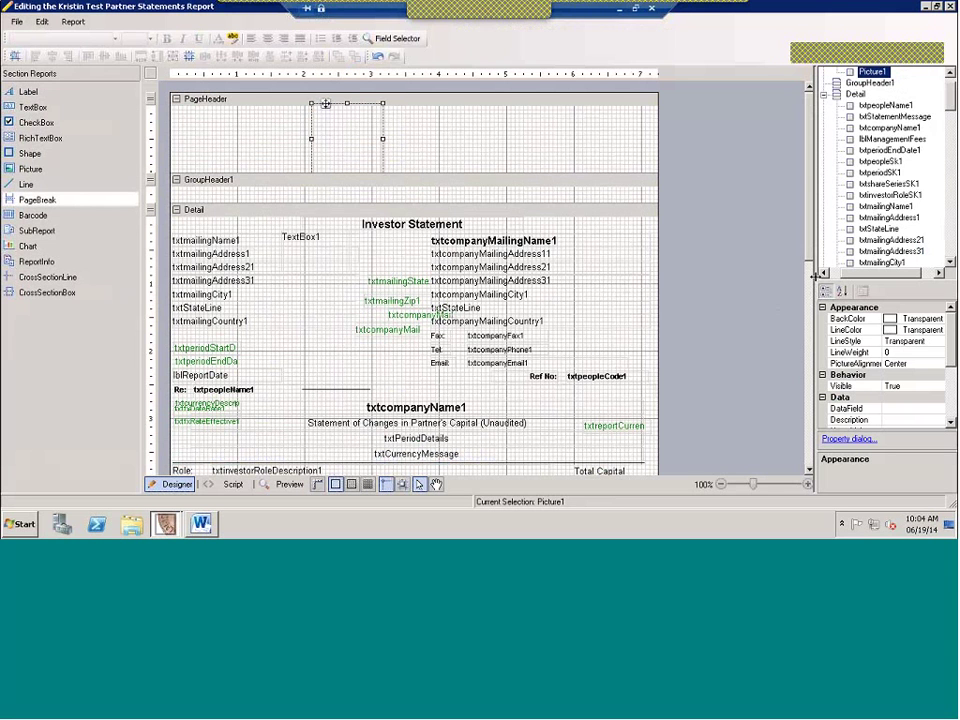
pyautogui.moveTo(818, 287); pyautogui.dragTo(710, 287)
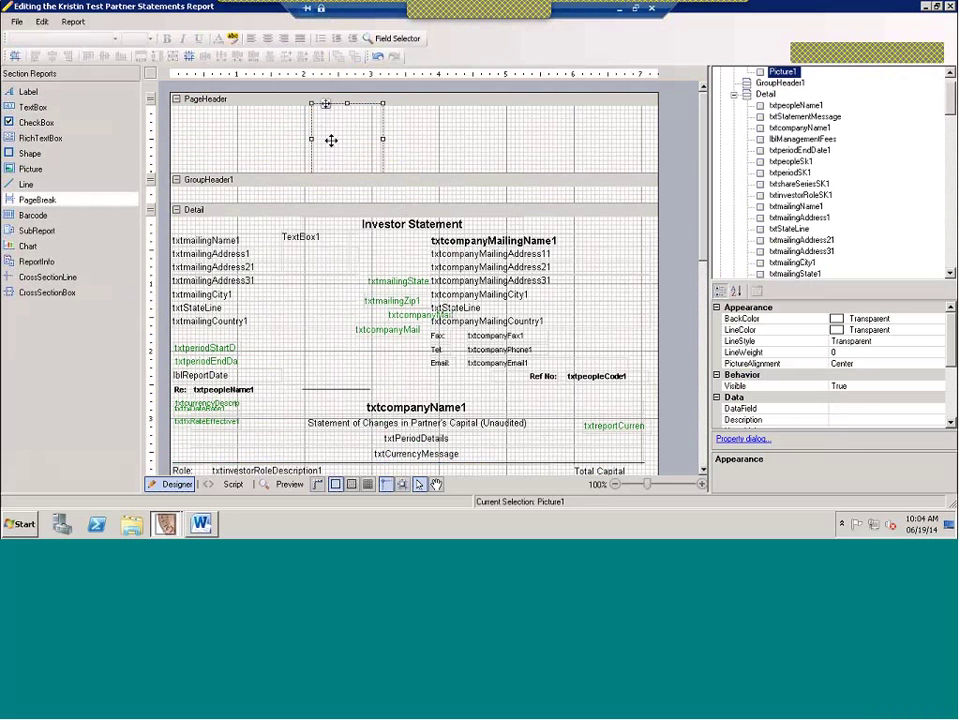
pyautogui.click(289, 238)
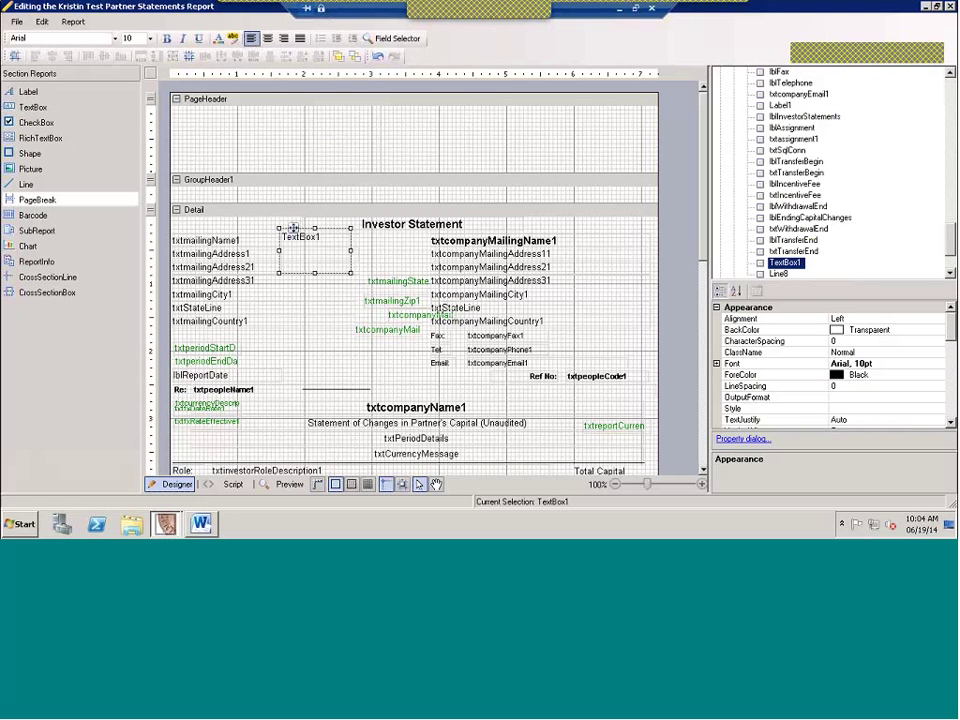
pyautogui.click(400, 146)
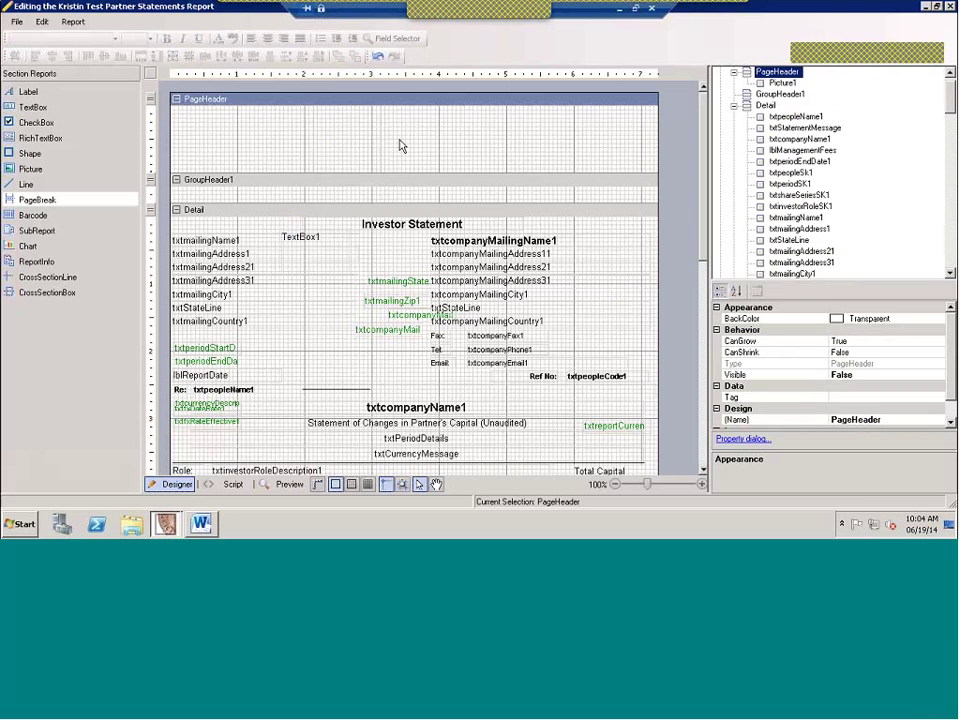
pyautogui.click(372, 147)
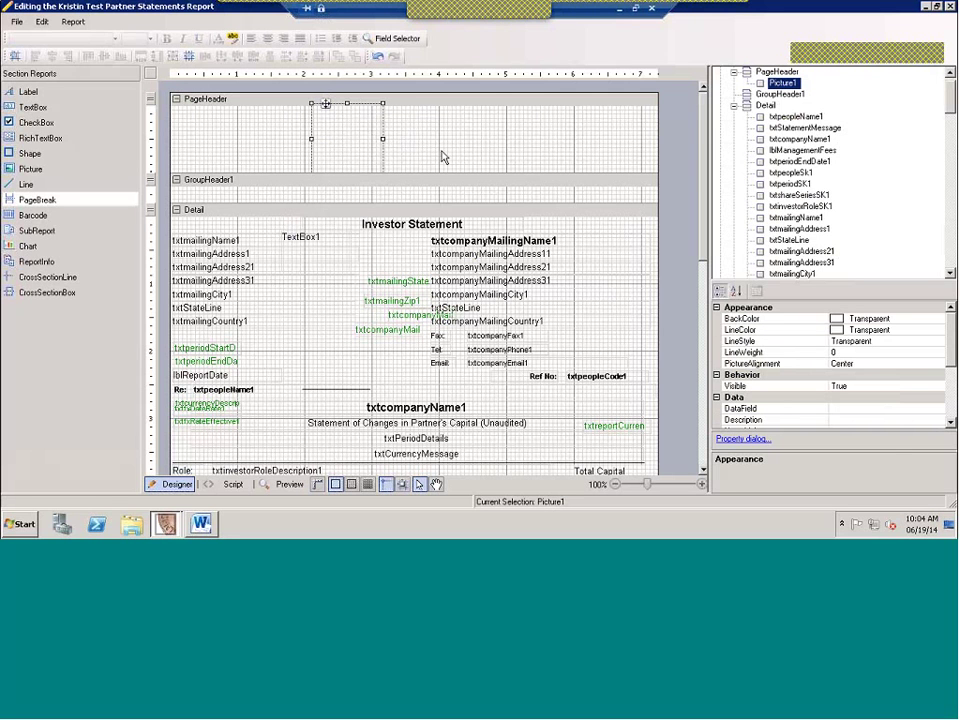
# Step: Load the Ingenious Initiatives logo into the picture and widen it to show fully
pyautogui.scroll(-2, 953, 333)
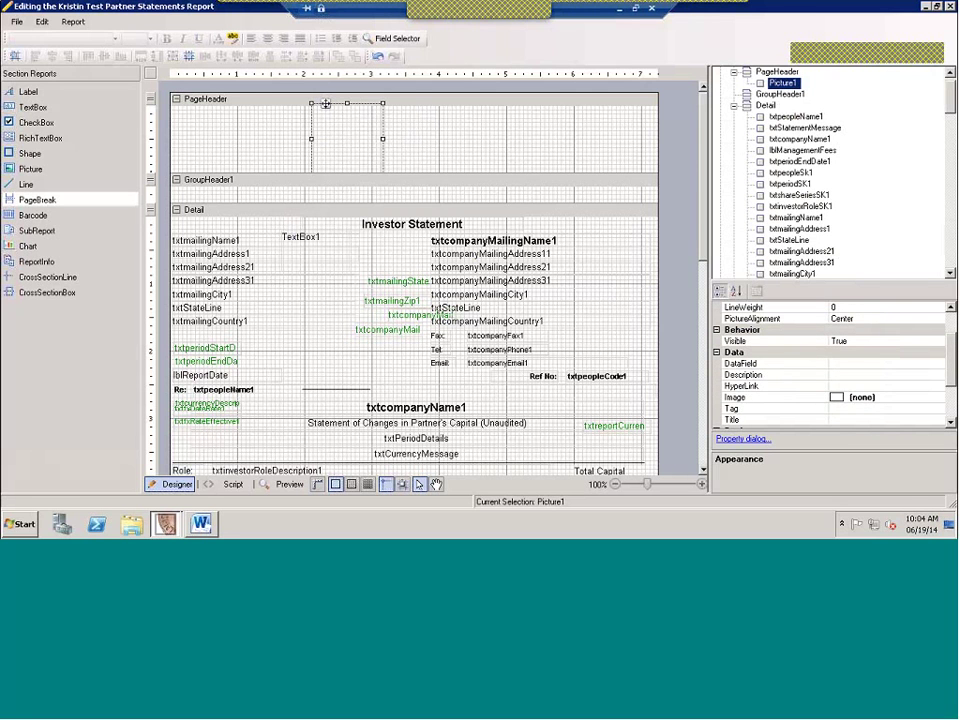
pyautogui.click(918, 397)
pyautogui.click(939, 398)
pyautogui.doubleClick(224, 104)
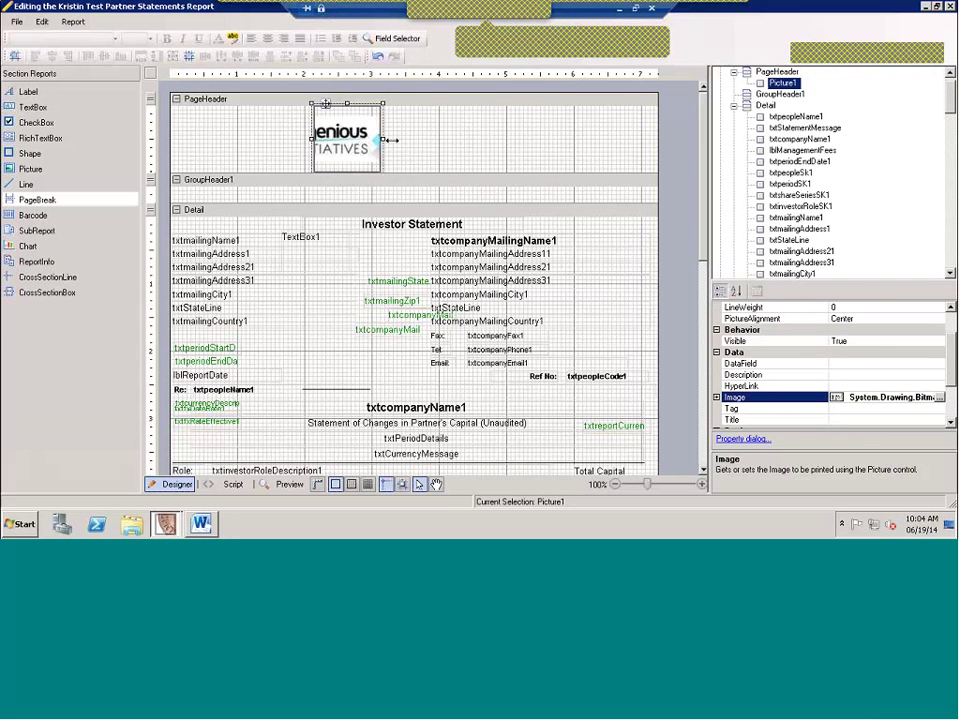
pyautogui.moveTo(383, 139); pyautogui.dragTo(483, 143)
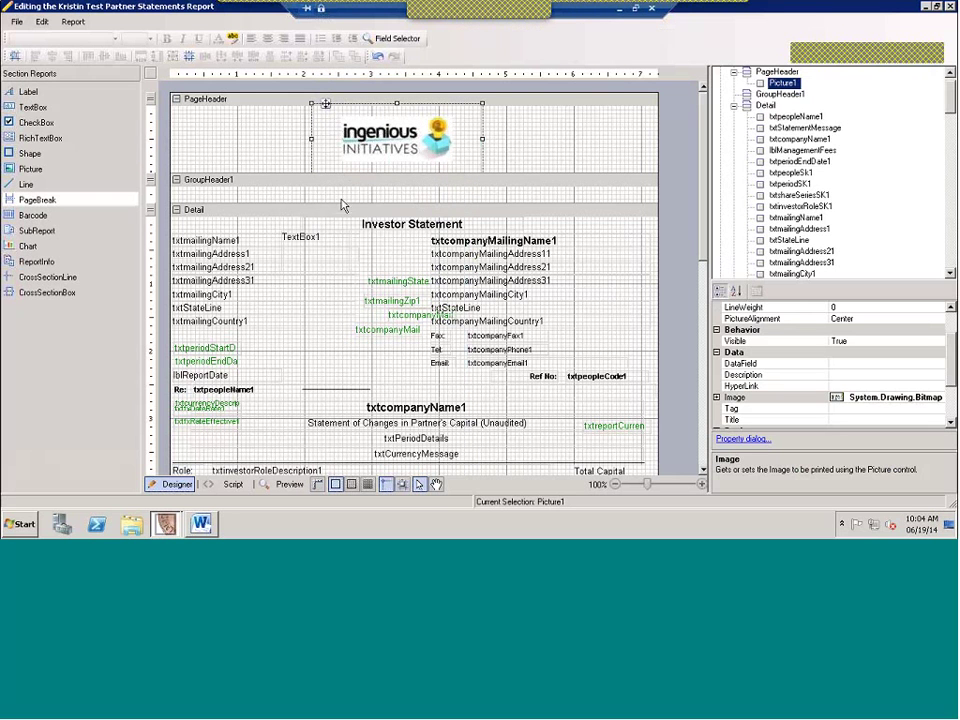
pyautogui.click(364, 222)
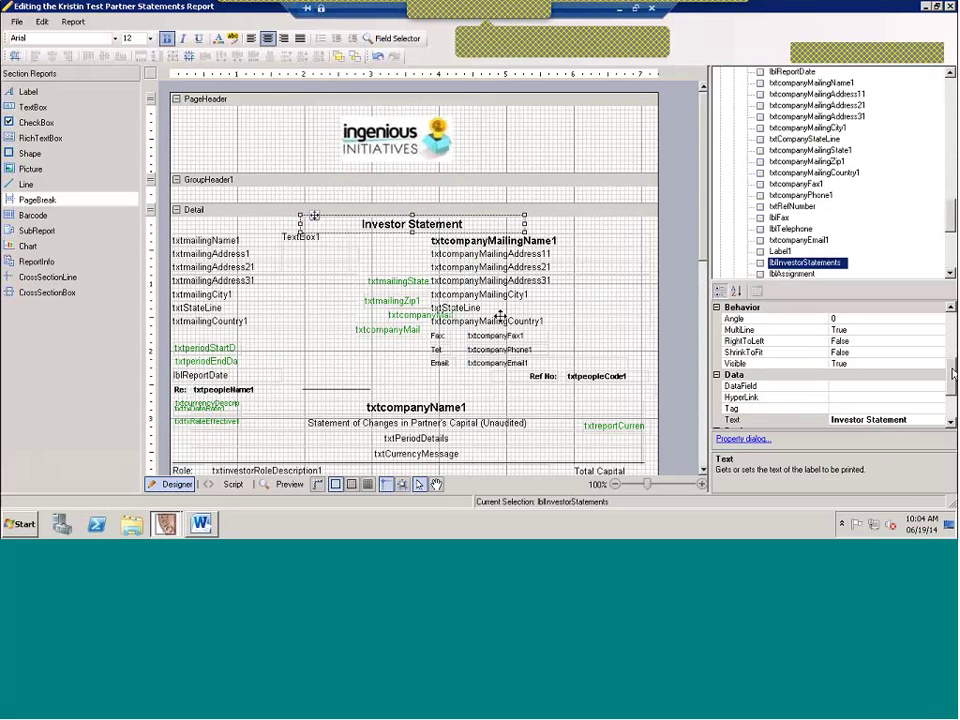
# Step: Change the title label's Text to 'Amazing Investor Statement'
pyautogui.scroll(-1, 953, 373)
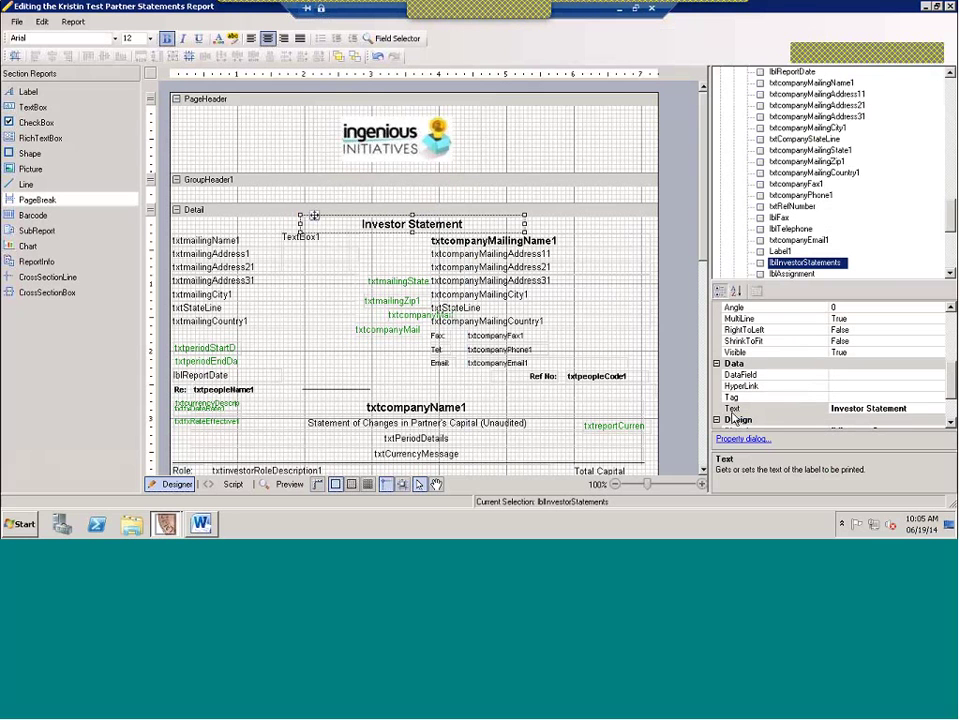
pyautogui.click(912, 408)
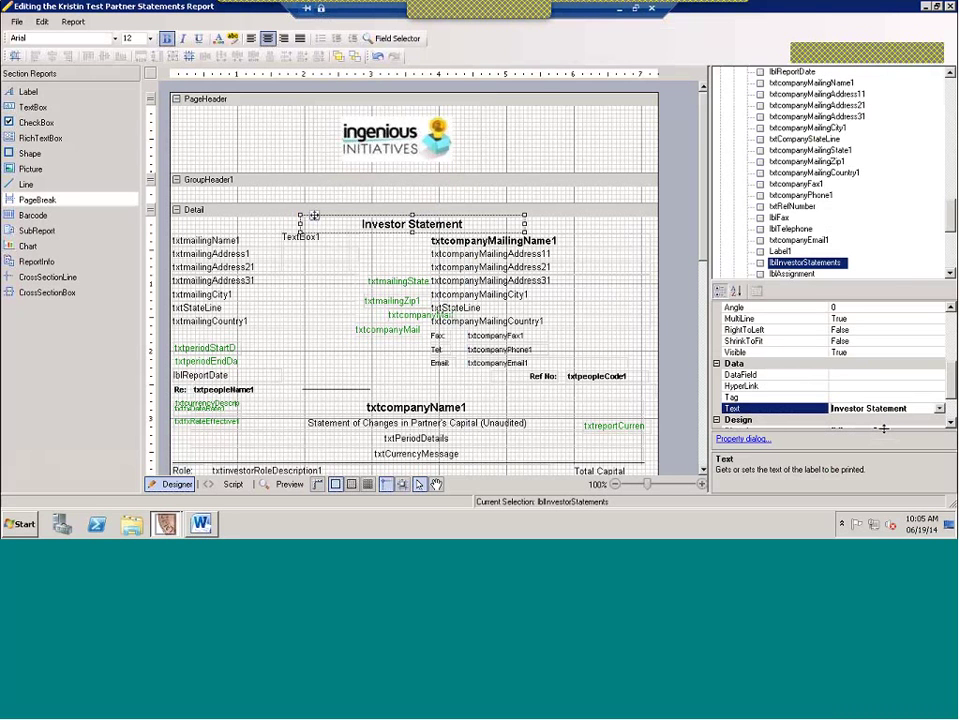
pyautogui.write('Amazing')
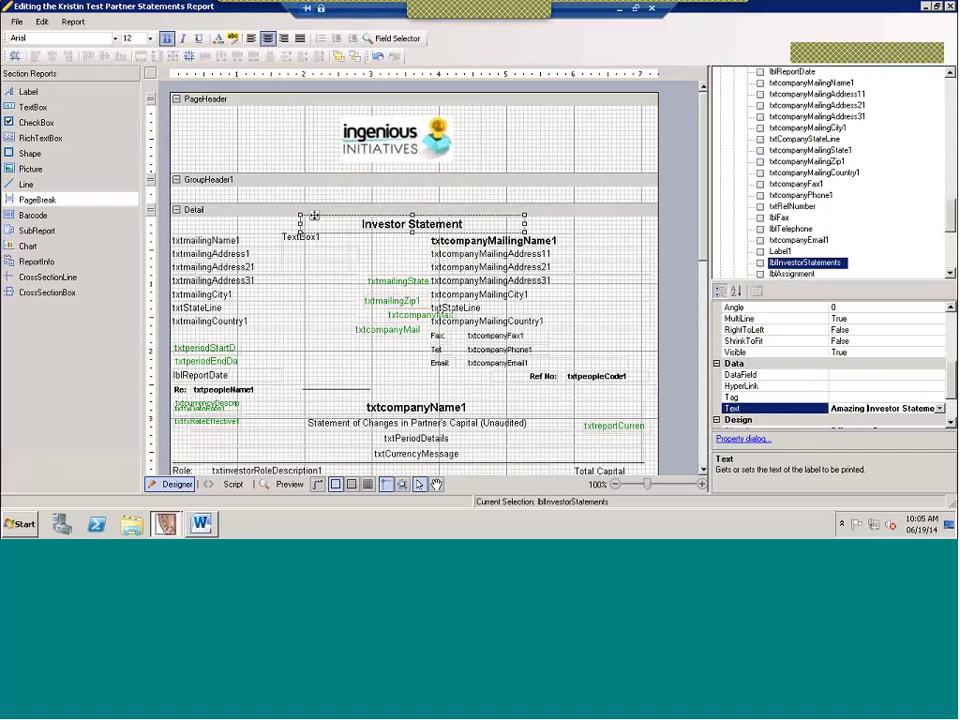
pyautogui.press('Return')
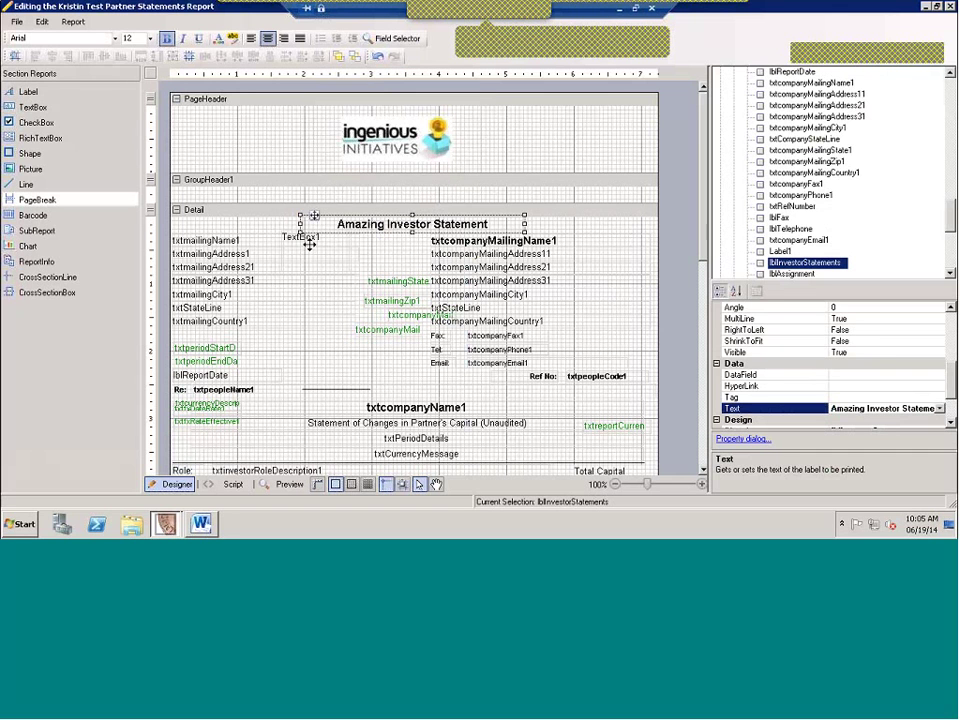
pyautogui.click(300, 238)
# Step: Select TextBox1 beside the report title and scroll the Properties grid
pyautogui.click(298, 237)
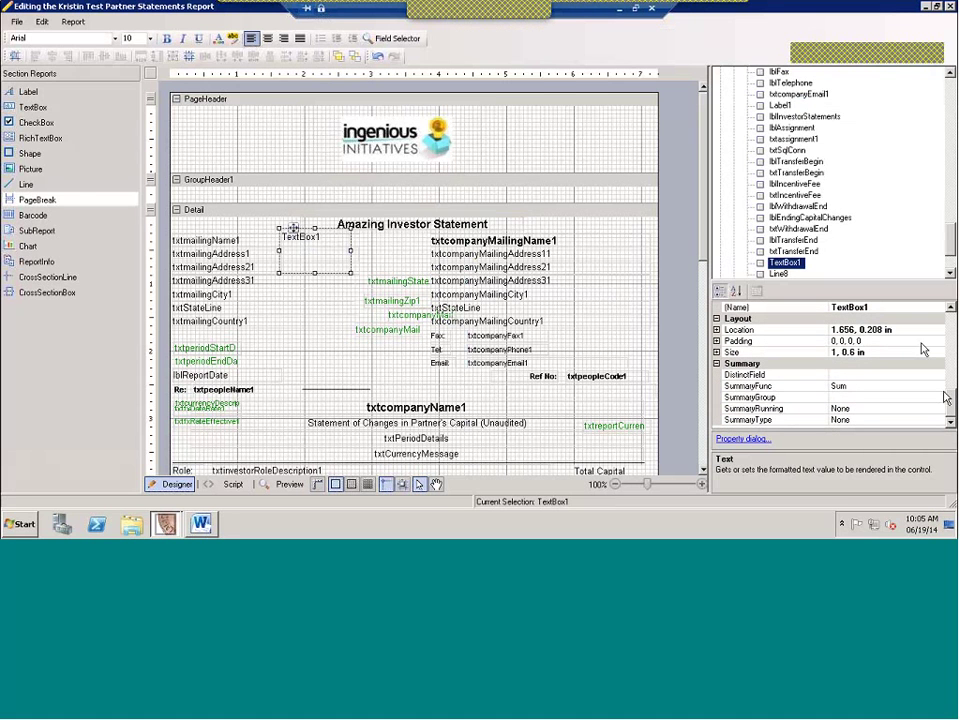
pyautogui.moveTo(953, 403); pyautogui.dragTo(951, 393)
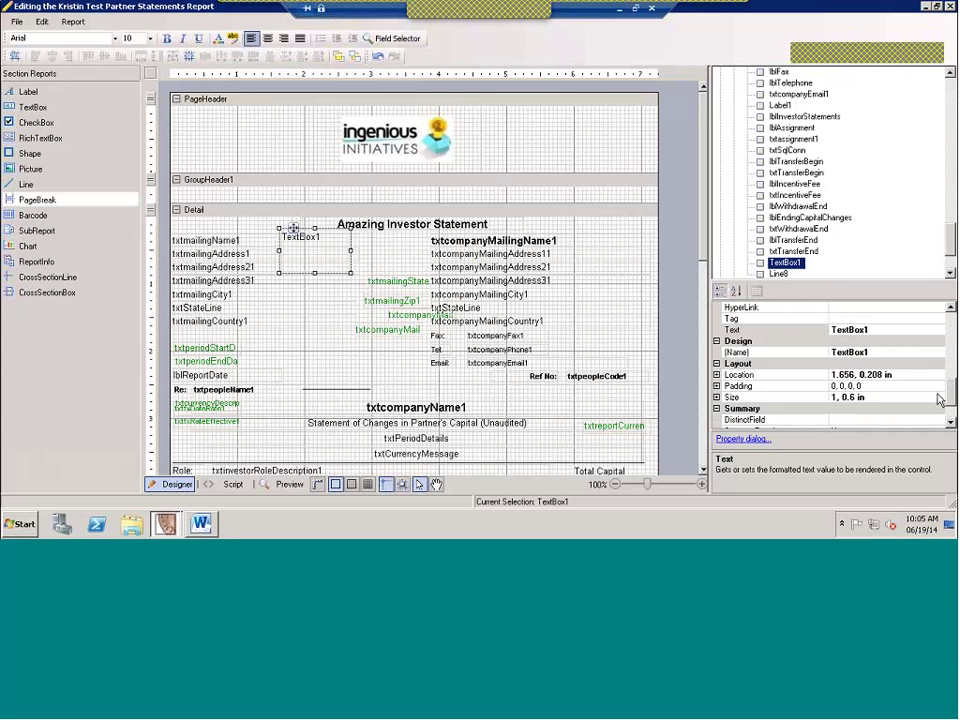
pyautogui.moveTo(953, 392)
pyautogui.mouseDown()
pyautogui.moveTo(949, 341)
pyautogui.moveTo(949, 382)
pyautogui.mouseUp()
# Step: Set TextBox1's DataField to shareRolePrior from the field dropdown
pyautogui.click(900, 352)
pyautogui.click(940, 353)
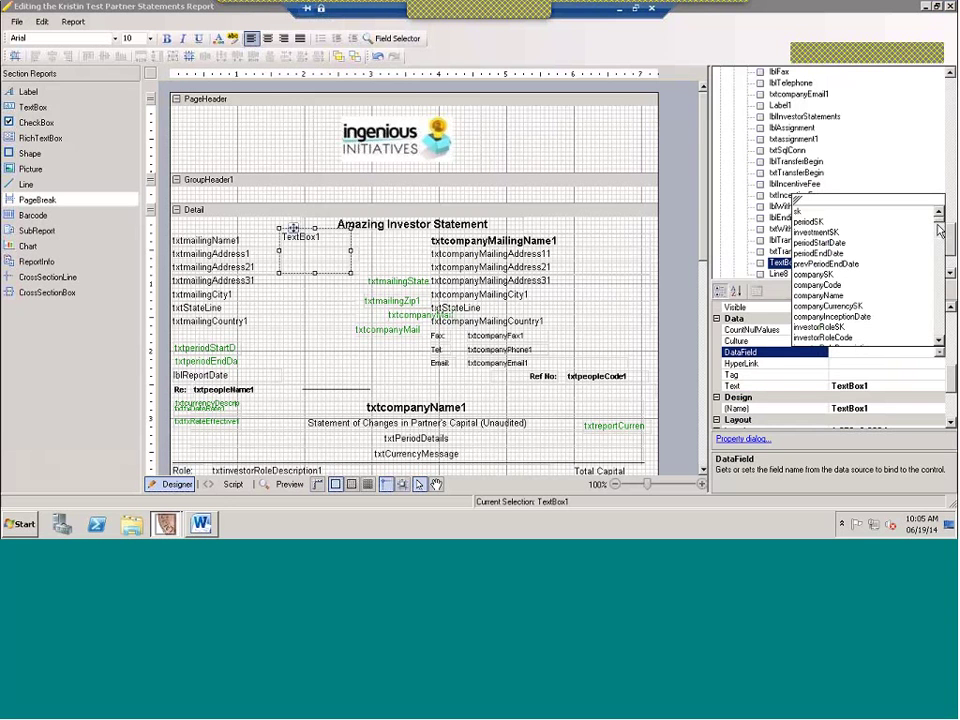
pyautogui.scroll(-4, 939, 224)
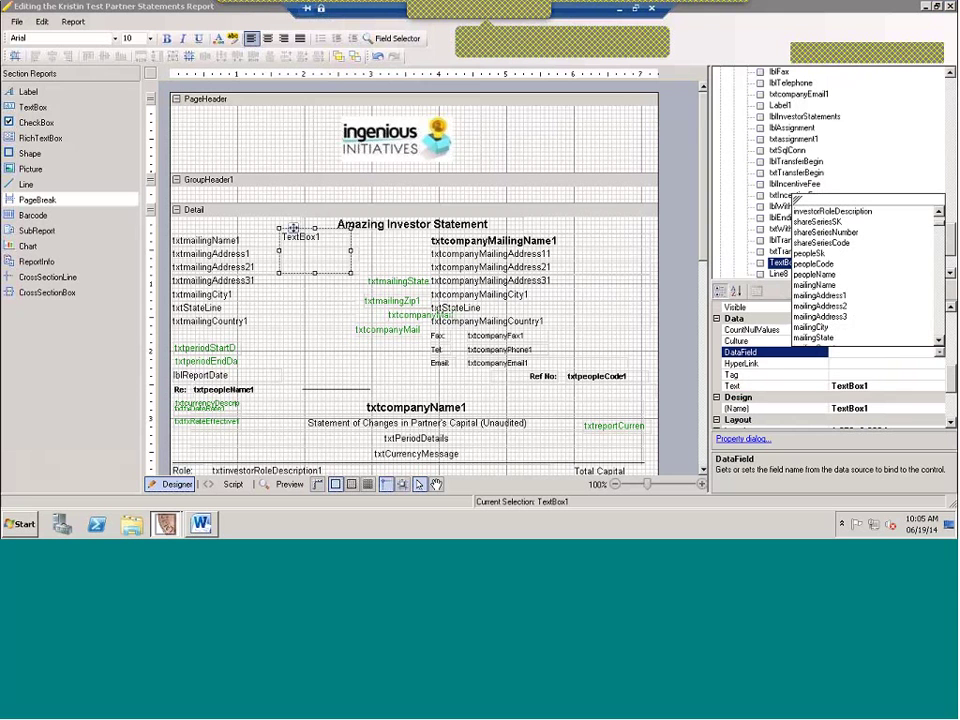
pyautogui.scroll(-6, 943, 303)
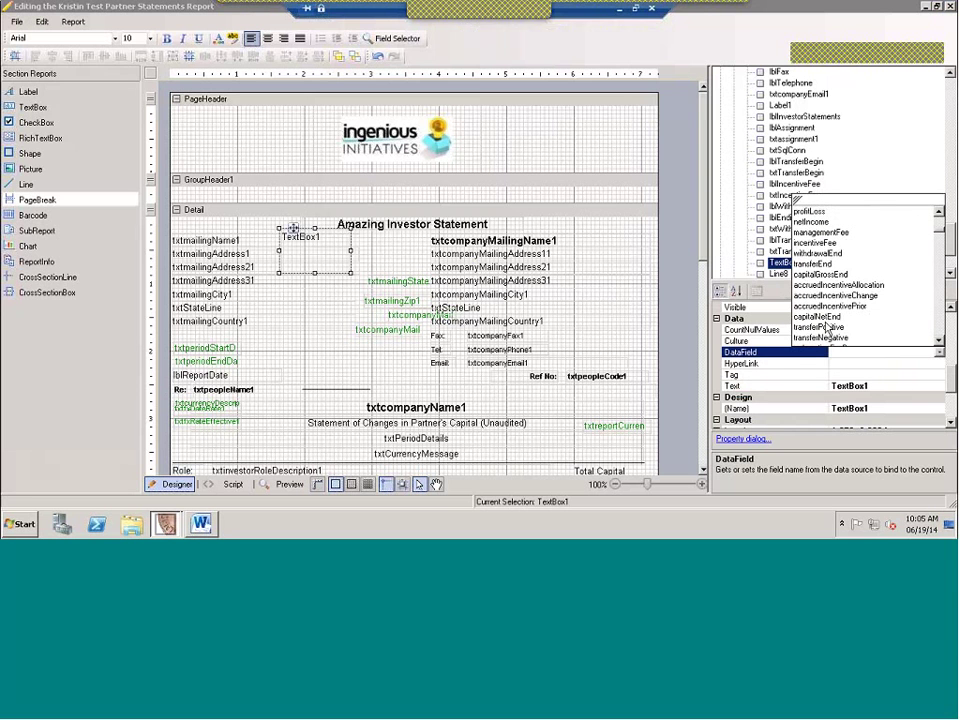
pyautogui.scroll(-8, 942, 325)
pyautogui.scroll(-3, 942, 325)
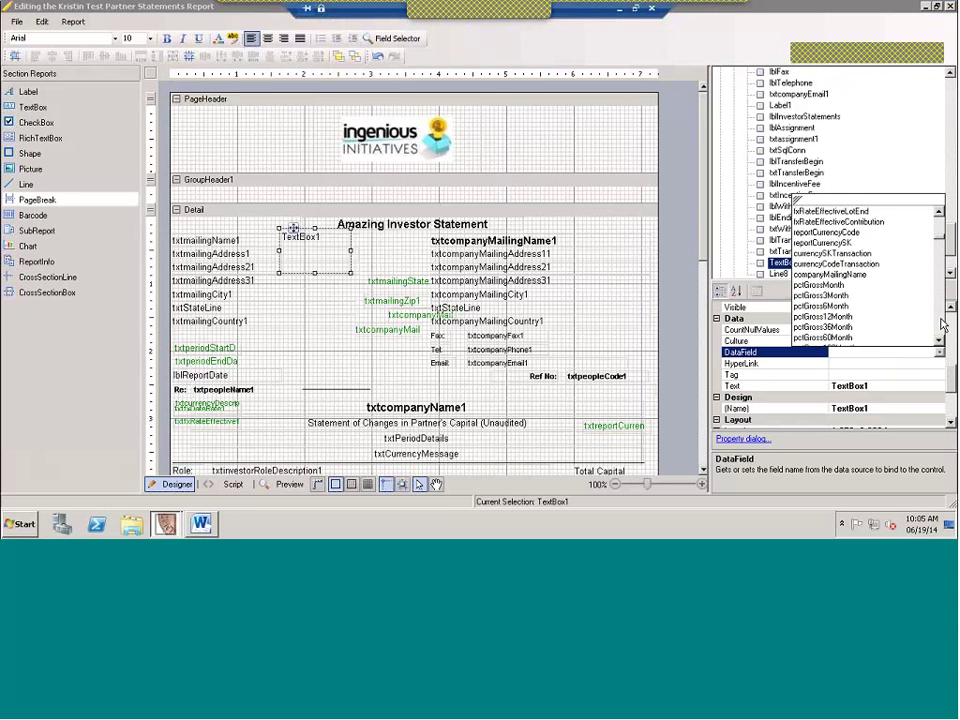
pyautogui.scroll(-4, 942, 325)
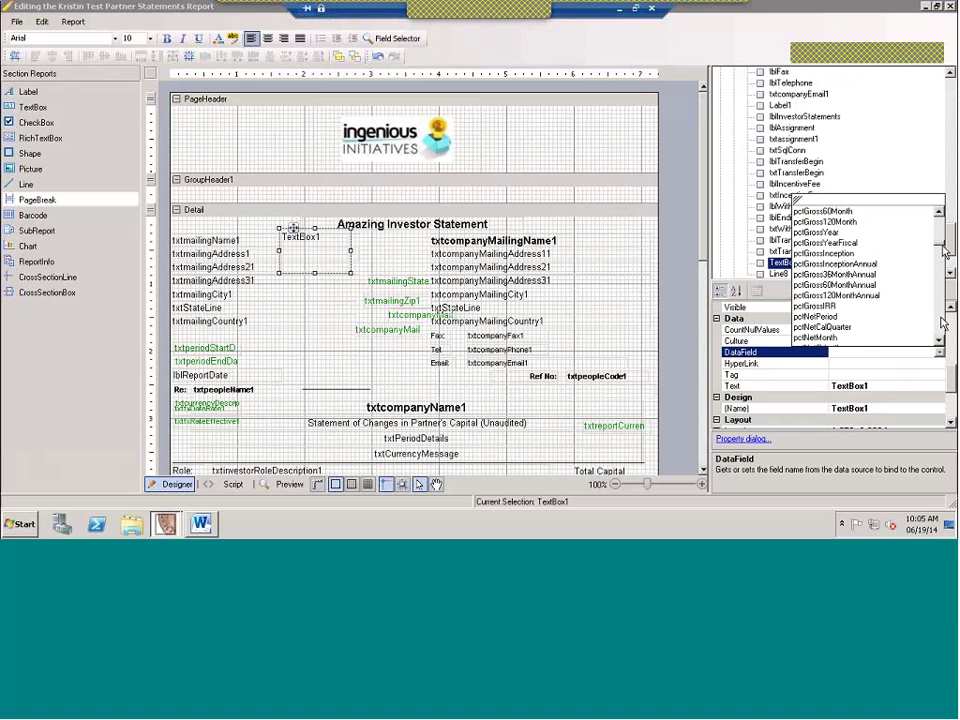
pyautogui.scroll(-10, 942, 258)
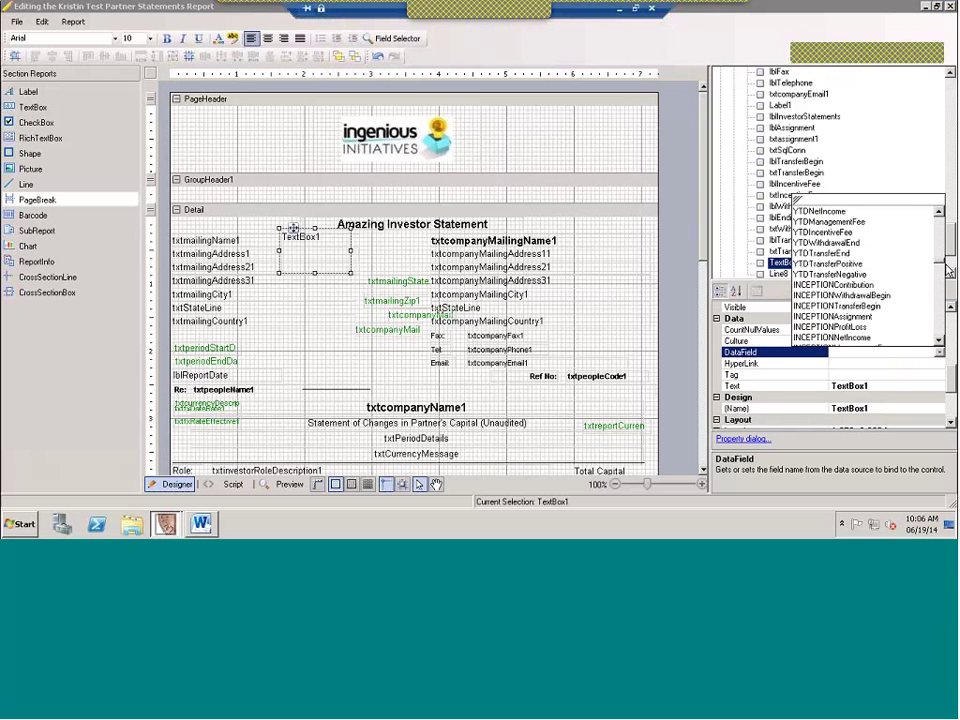
pyautogui.scroll(-8, 947, 279)
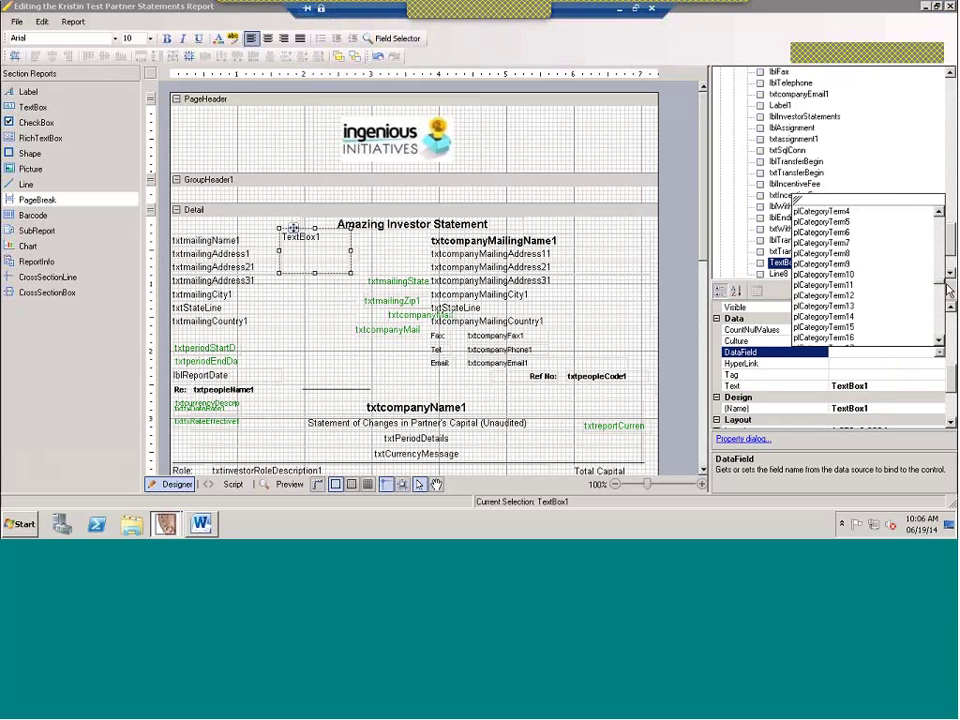
pyautogui.scroll(-8, 950, 297)
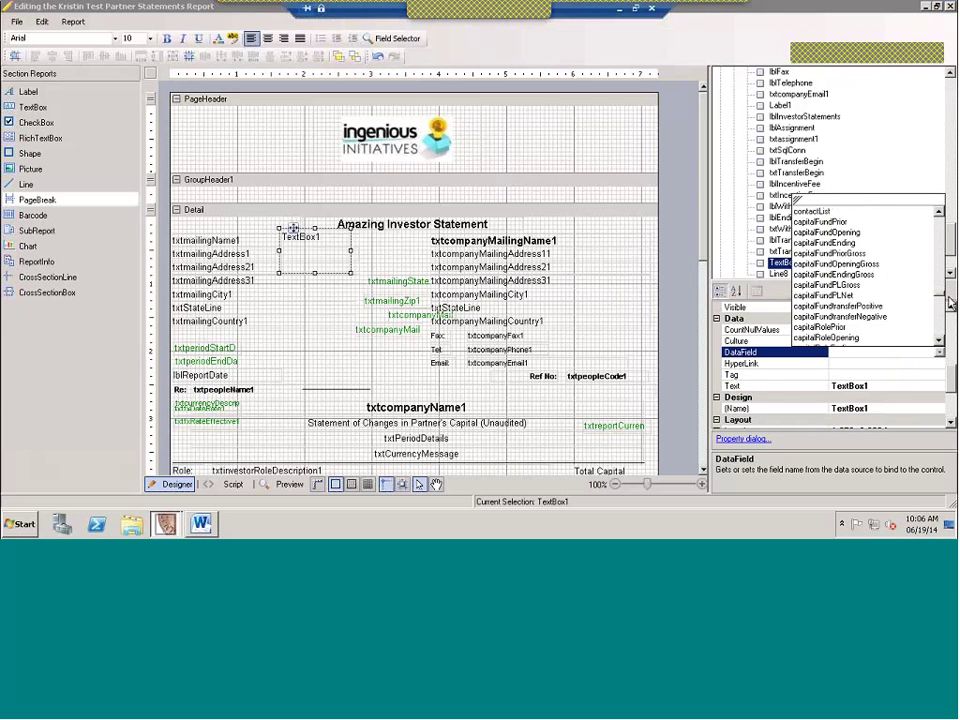
pyautogui.scroll(-8, 952, 313)
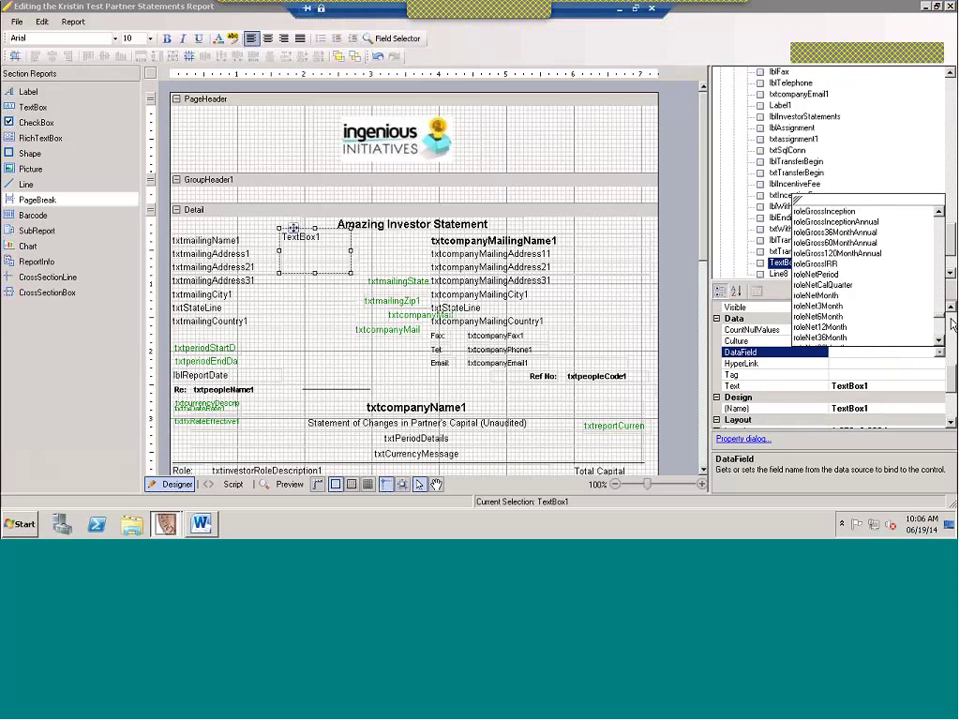
pyautogui.click(828, 337)
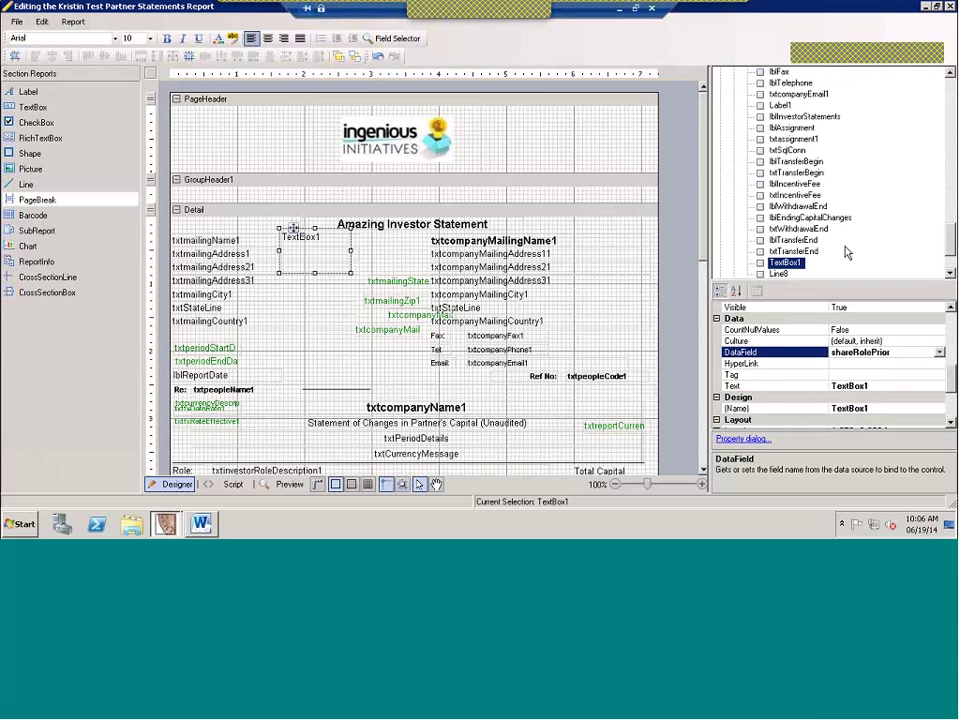
# Step: Open the Field Selector and try, then clear, a 'ytd' name filter
pyautogui.click(397, 40)
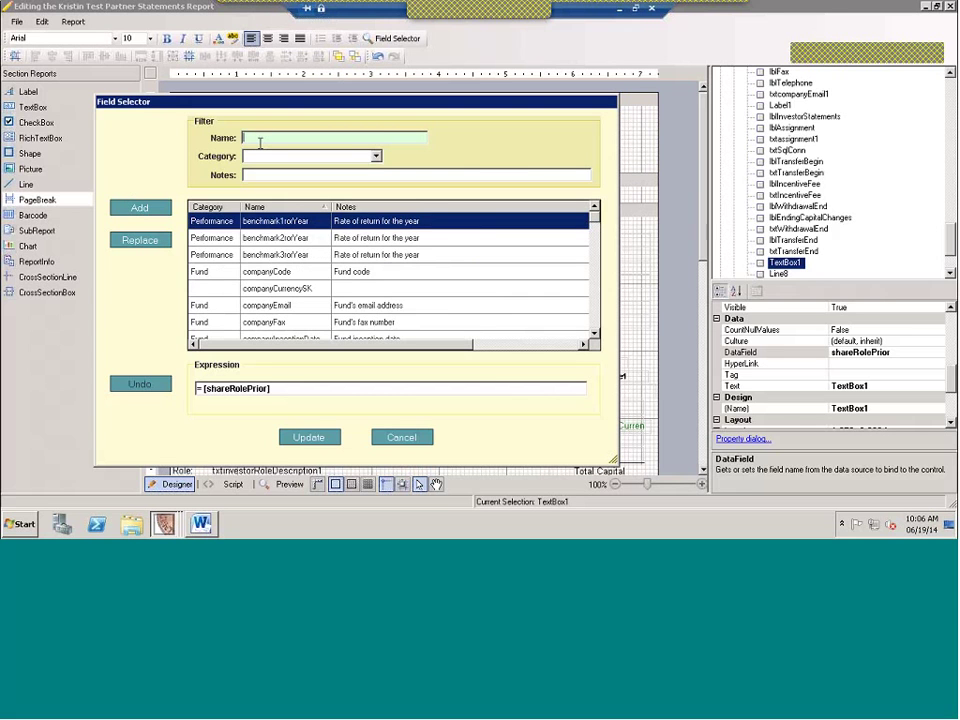
pyautogui.write('ytd')
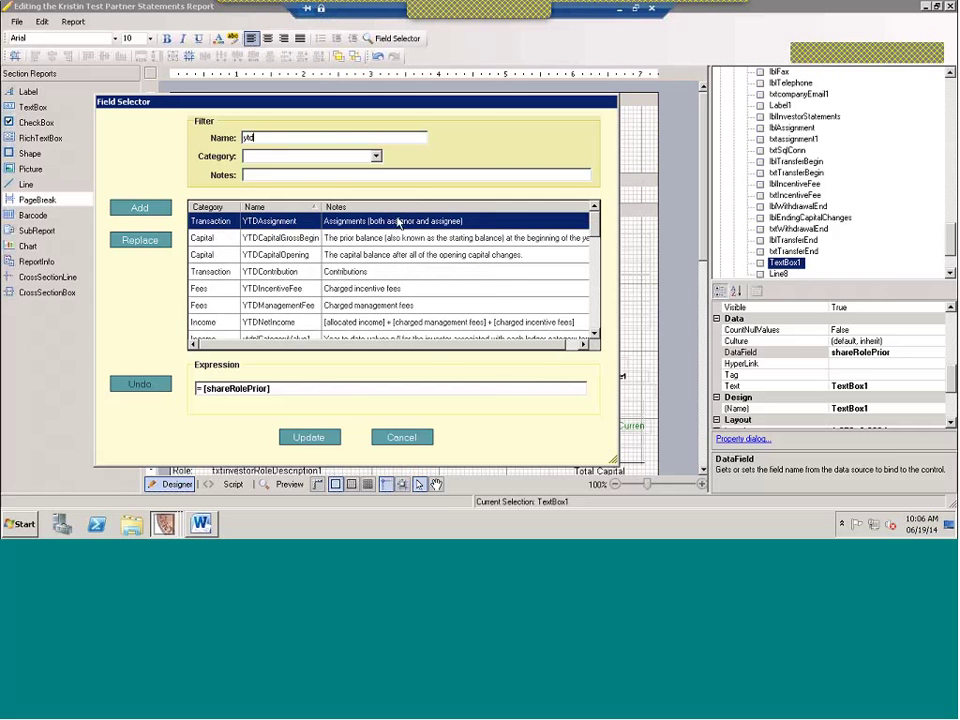
pyautogui.click(350, 135)
pyautogui.press('BackSpace')
pyautogui.press('BackSpace')
pyautogui.press('BackSpace')
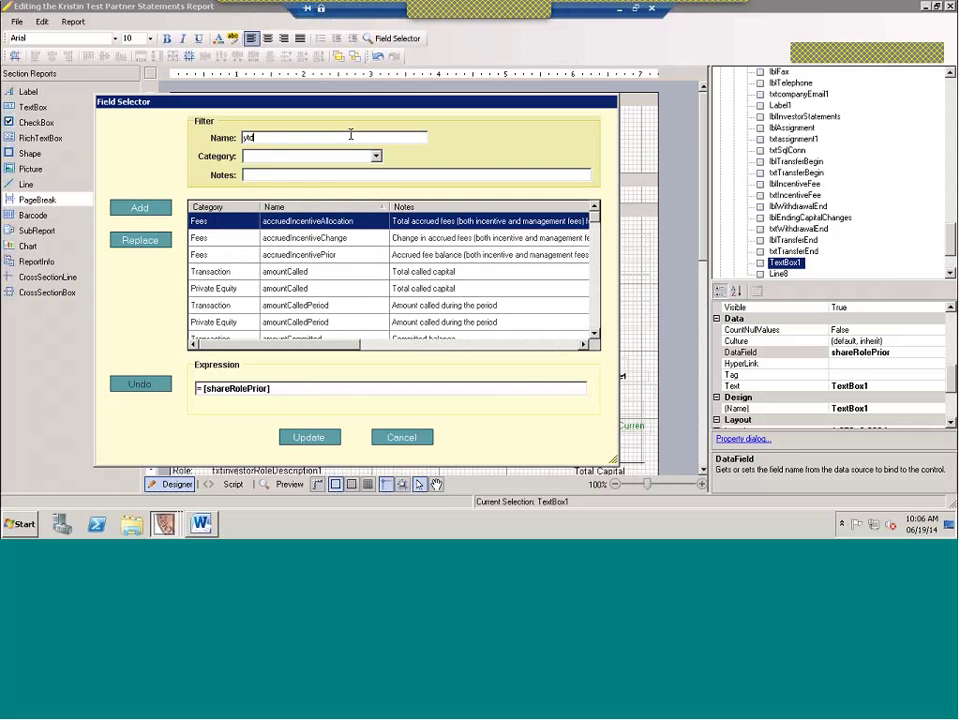
# Step: Filter to the Fees category, replace the field with redemptionFeeBeg, and update
pyautogui.click(376, 156)
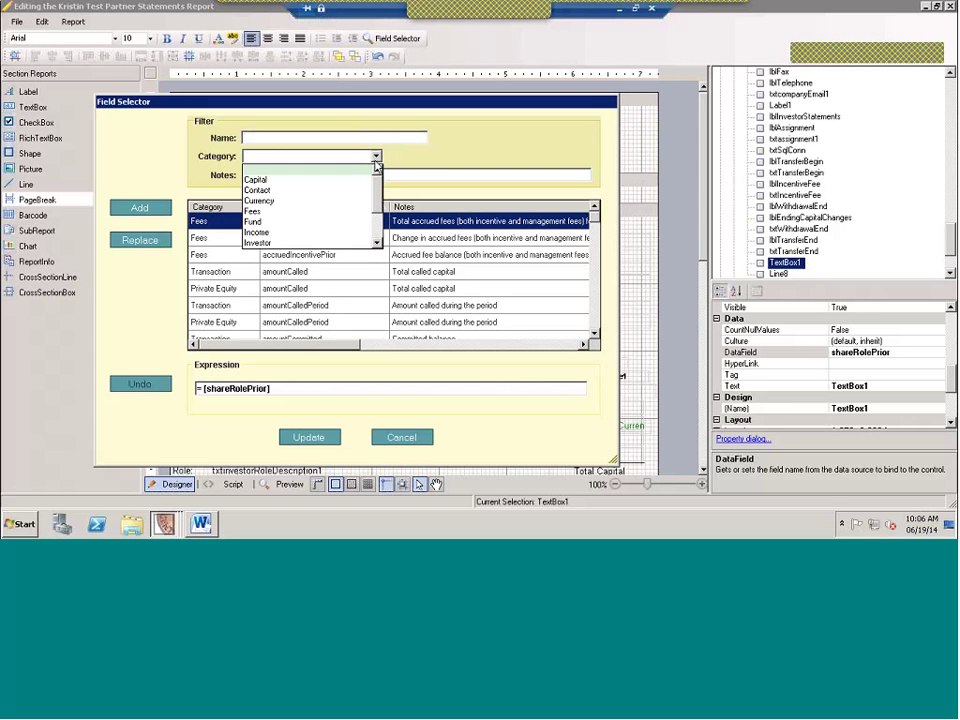
pyautogui.click(266, 212)
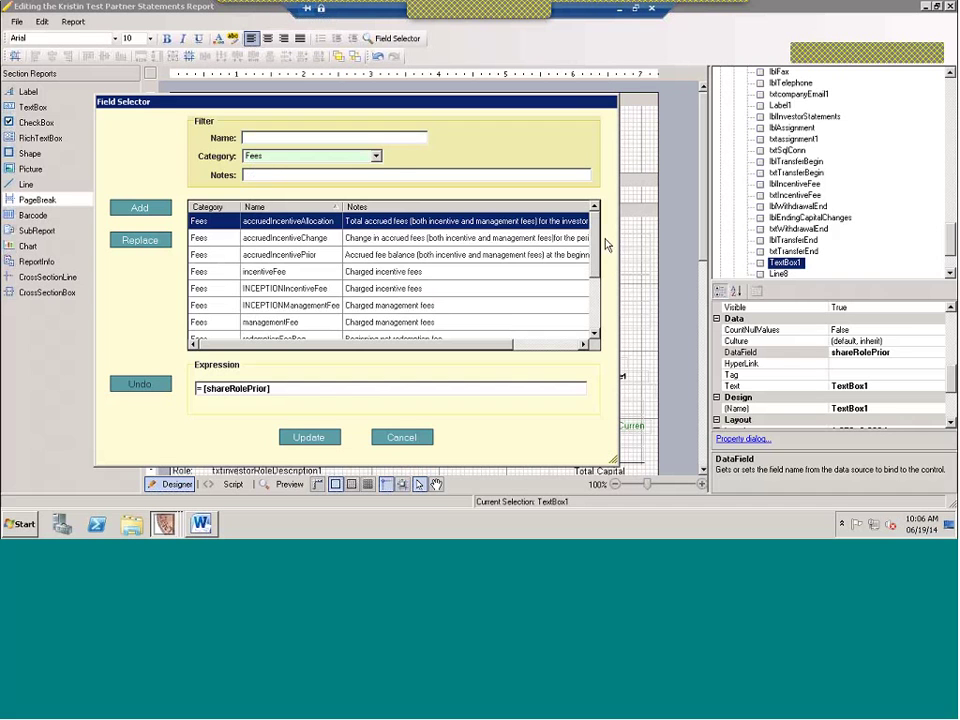
pyautogui.moveTo(605, 244); pyautogui.dragTo(603, 296)
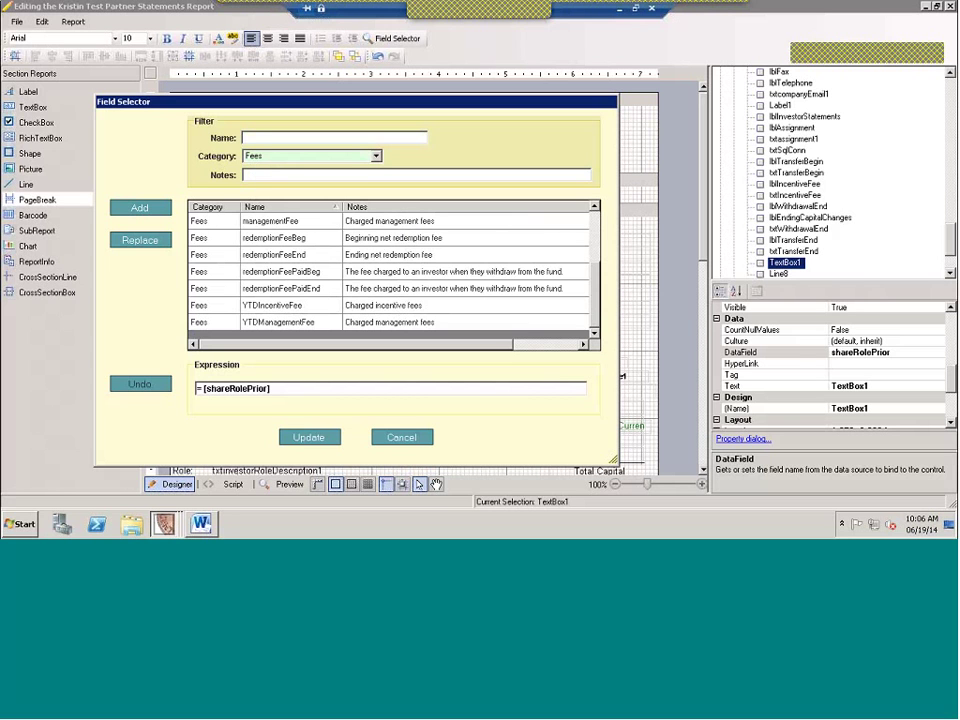
pyautogui.click(199, 242)
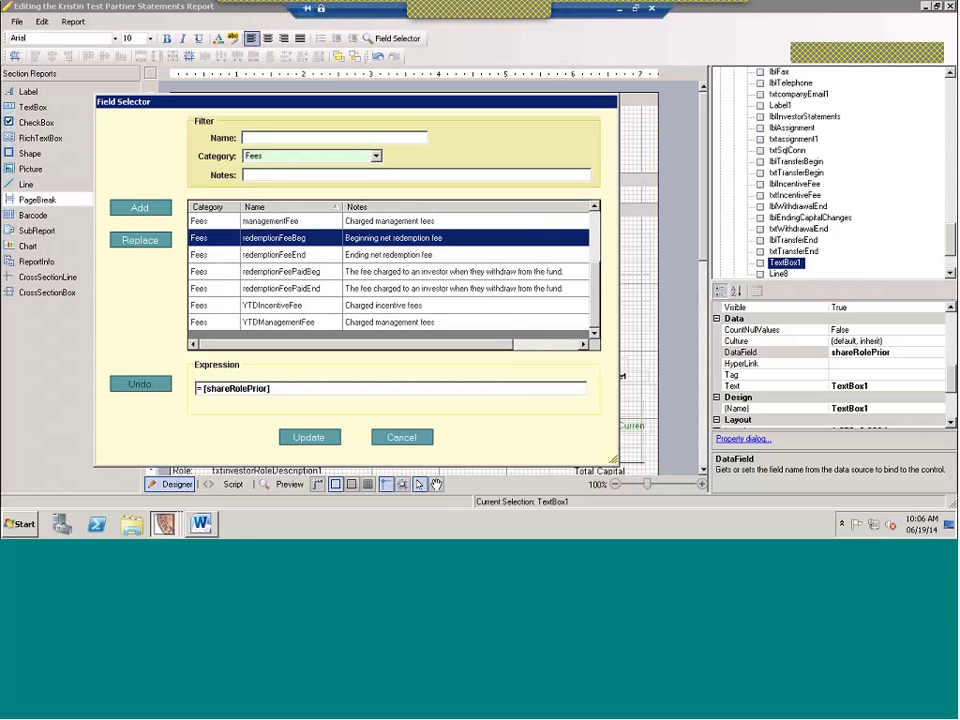
pyautogui.click(144, 243)
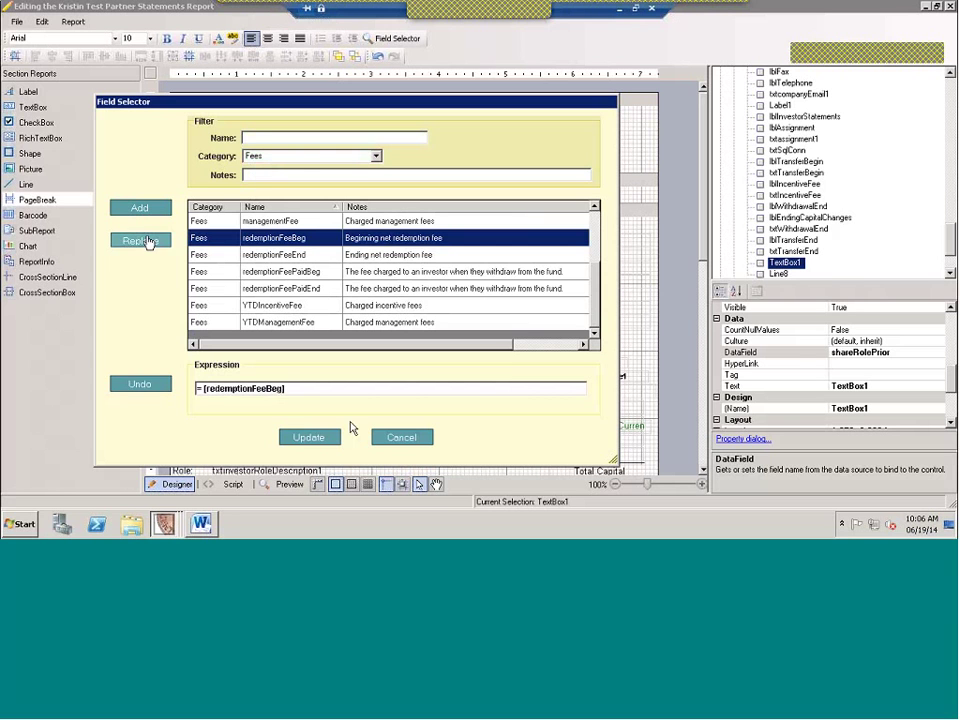
pyautogui.click(300, 440)
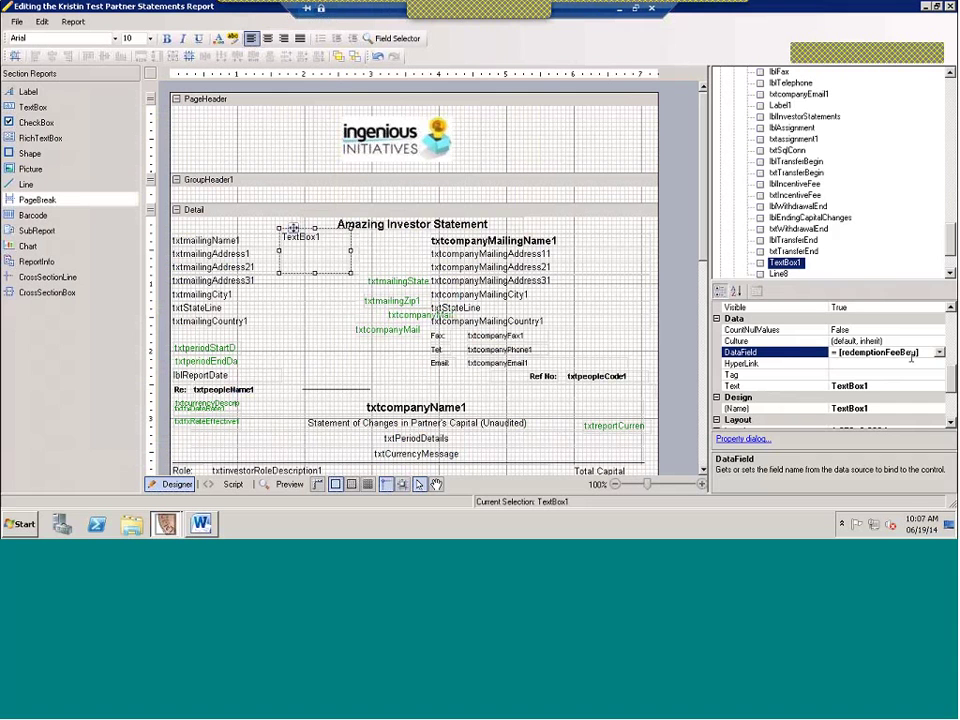
# Step: Change TextBox1's Text property from 'TextBox1' to 'Redemption'
pyautogui.click(884, 384)
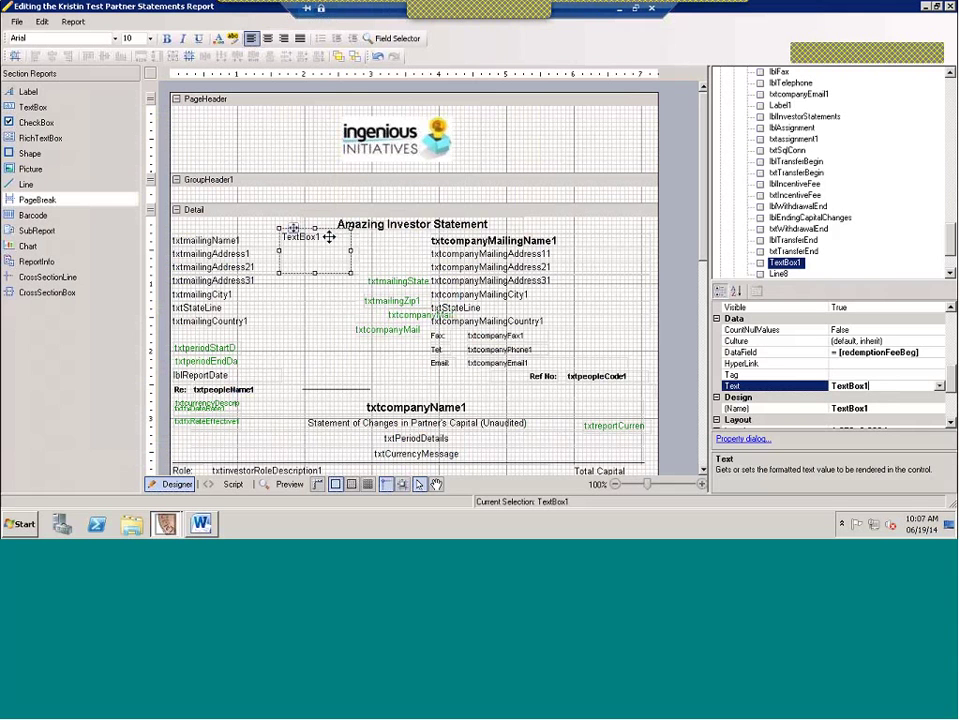
pyautogui.doubleClick(851, 386)
pyautogui.write('Redemption')
pyautogui.press('Return')
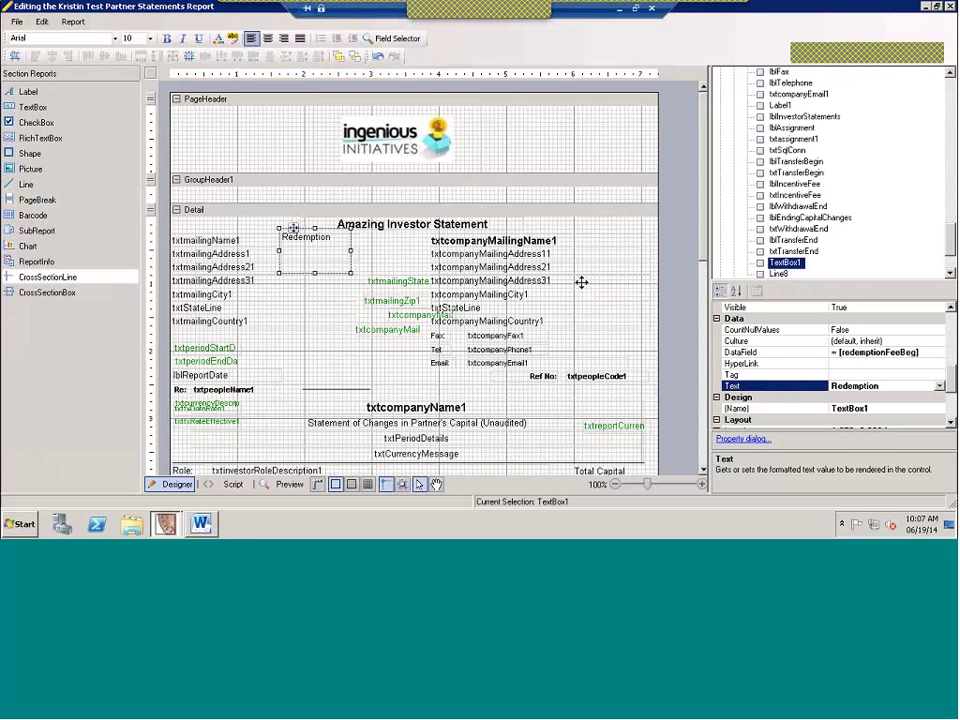
# Step: View the report's Detail_Format script code, then minimize the Penny training window
pyautogui.click(231, 485)
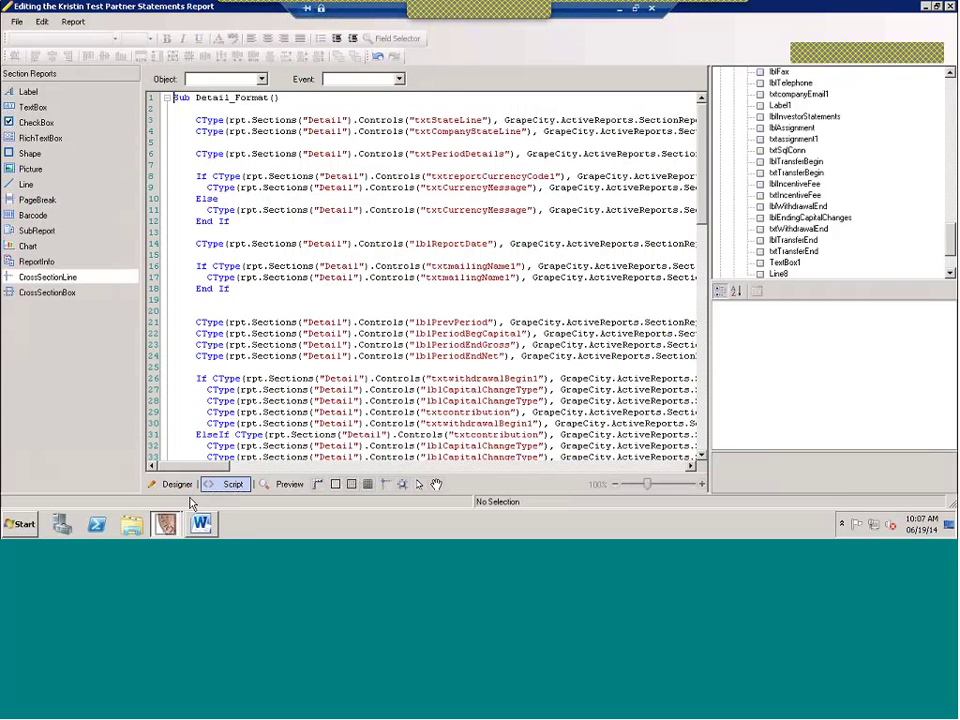
pyautogui.moveTo(210, 517)
pyautogui.hotkey('alt', 'Tab')
pyautogui.click(565, 71)
# Step: Restore the report editor to a smaller window and maximize the Penny training window
pyautogui.click(937, 7)
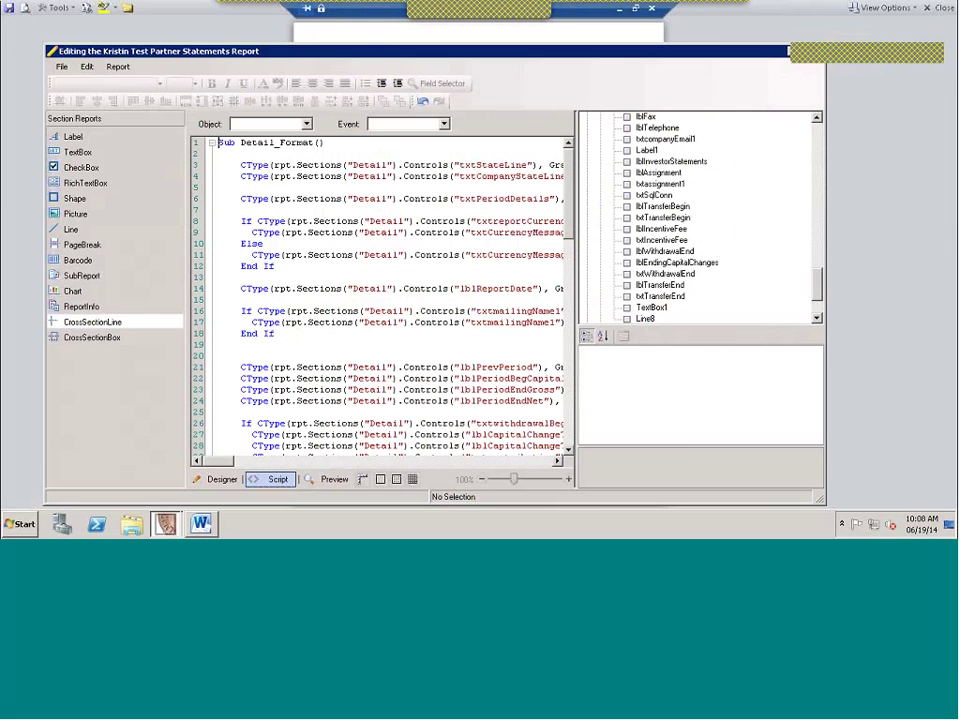
pyautogui.moveTo(168, 530)
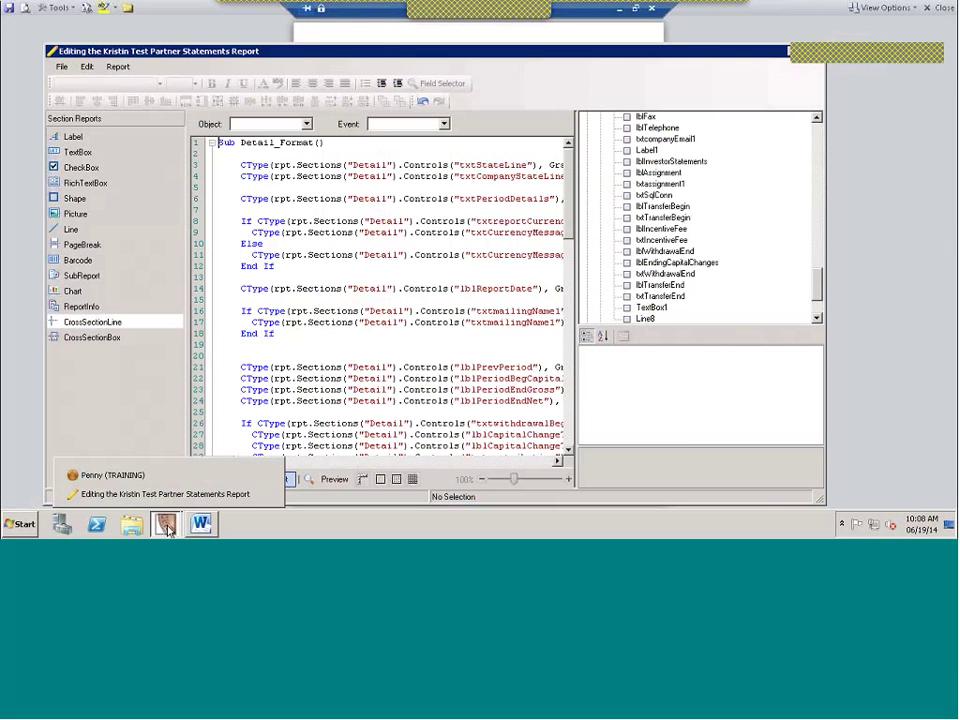
pyautogui.click(112, 475)
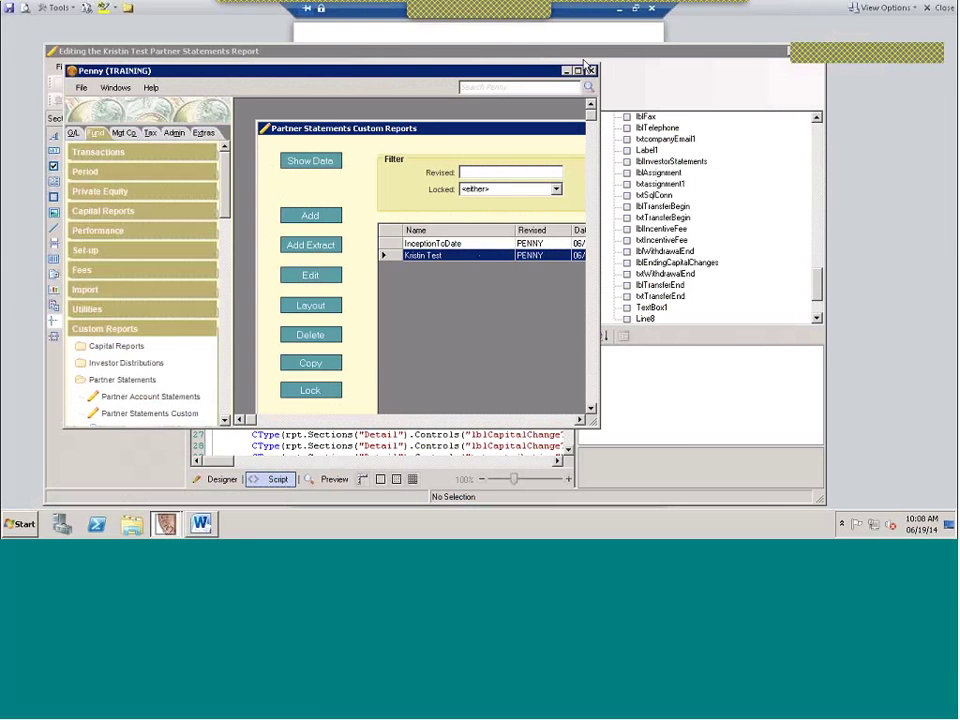
pyautogui.doubleClick(170, 70)
# Step: Read the Reports help topic on editing custom report layouts in a widened Help window
pyautogui.click(86, 22)
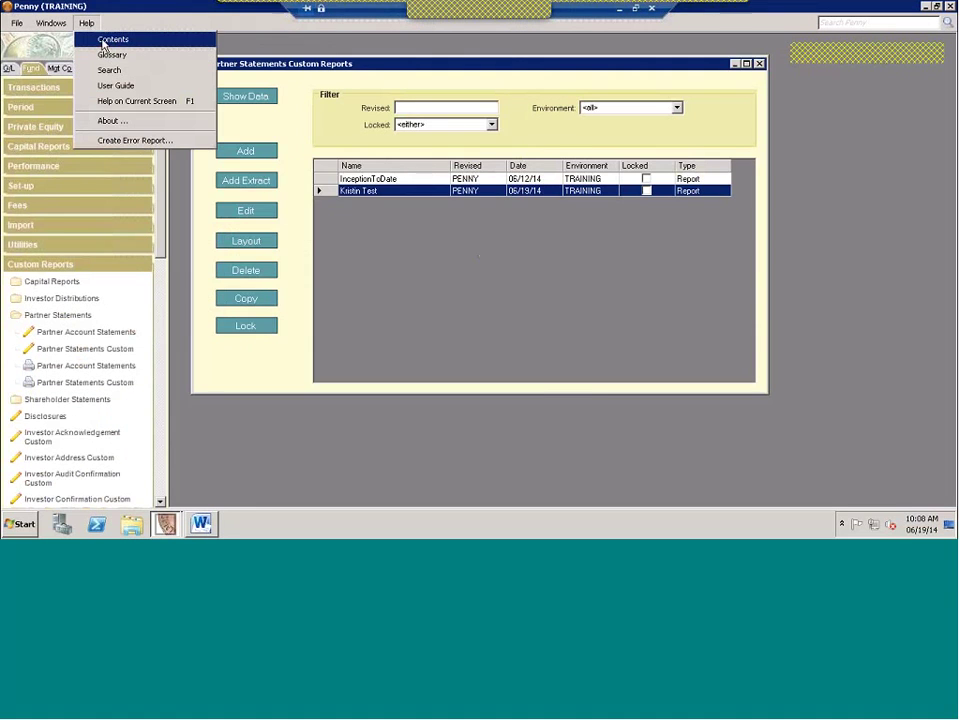
pyautogui.click(105, 39)
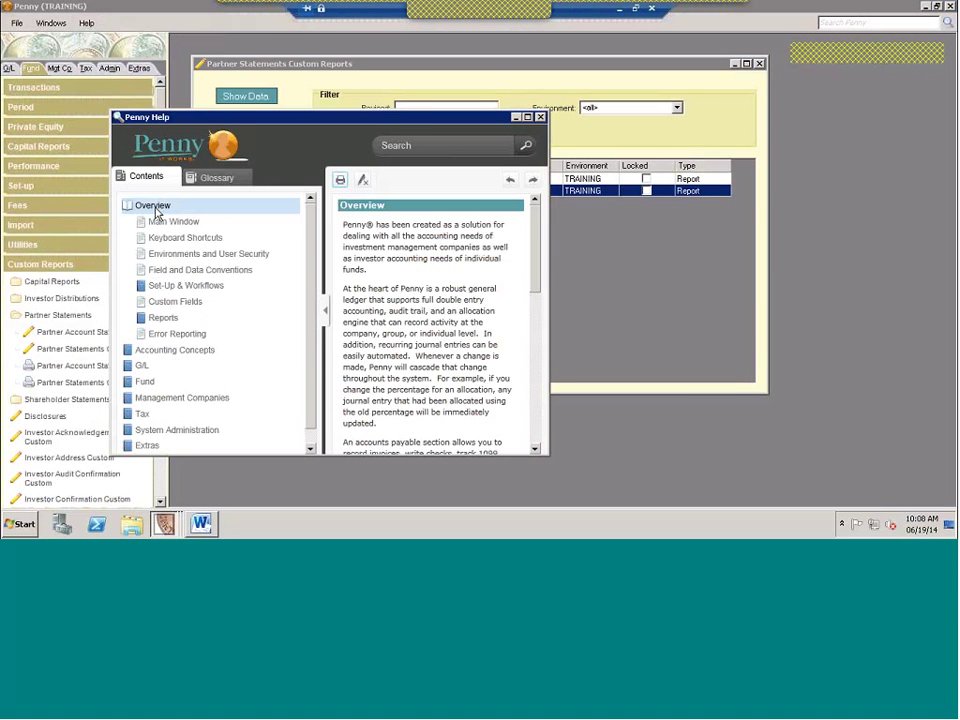
pyautogui.click(168, 320)
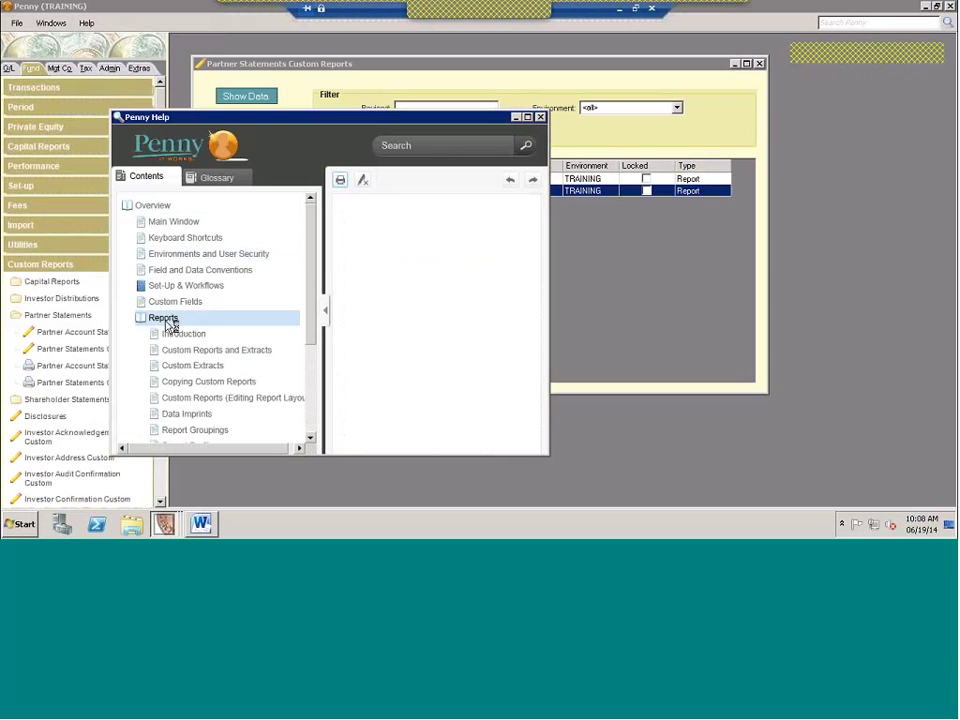
pyautogui.click(205, 399)
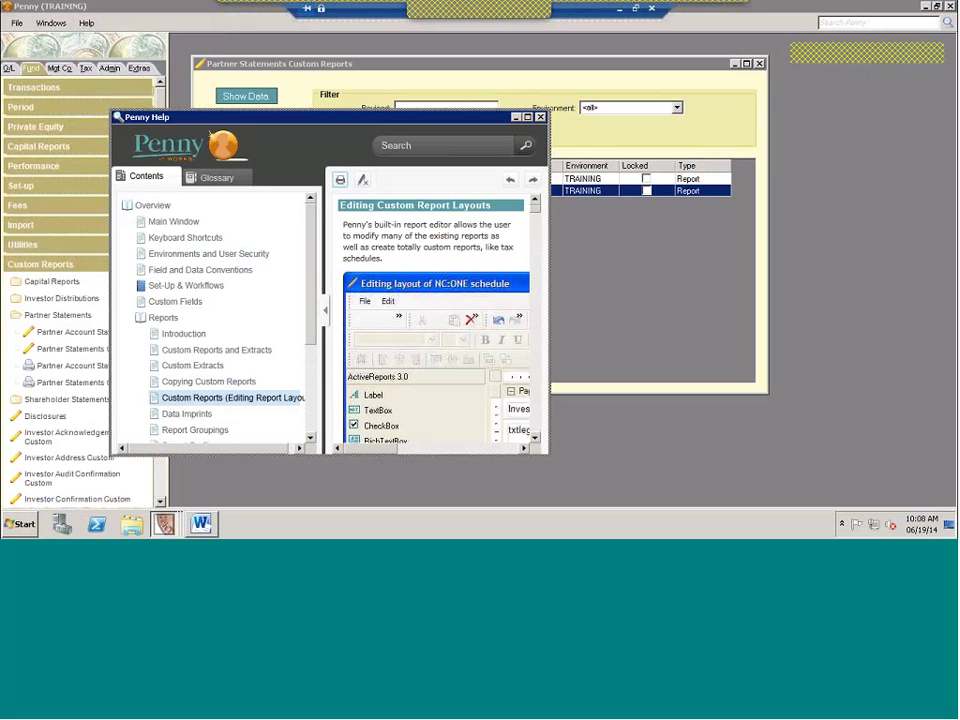
pyautogui.moveTo(547, 454); pyautogui.dragTo(748, 471)
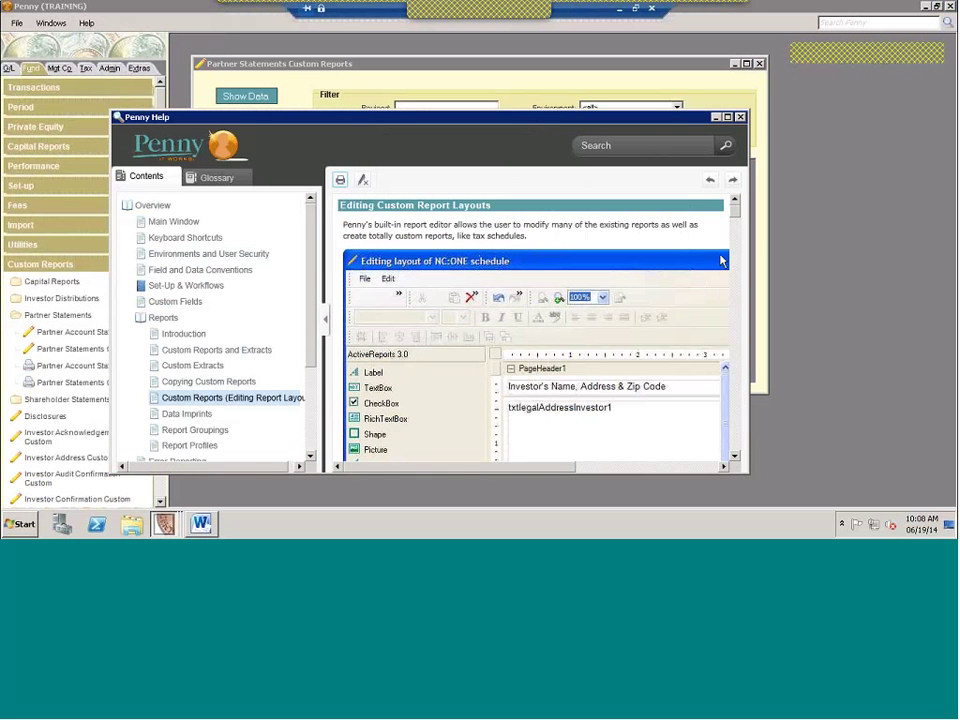
pyautogui.moveTo(739, 225); pyautogui.dragTo(747, 340)
pyautogui.click(734, 199)
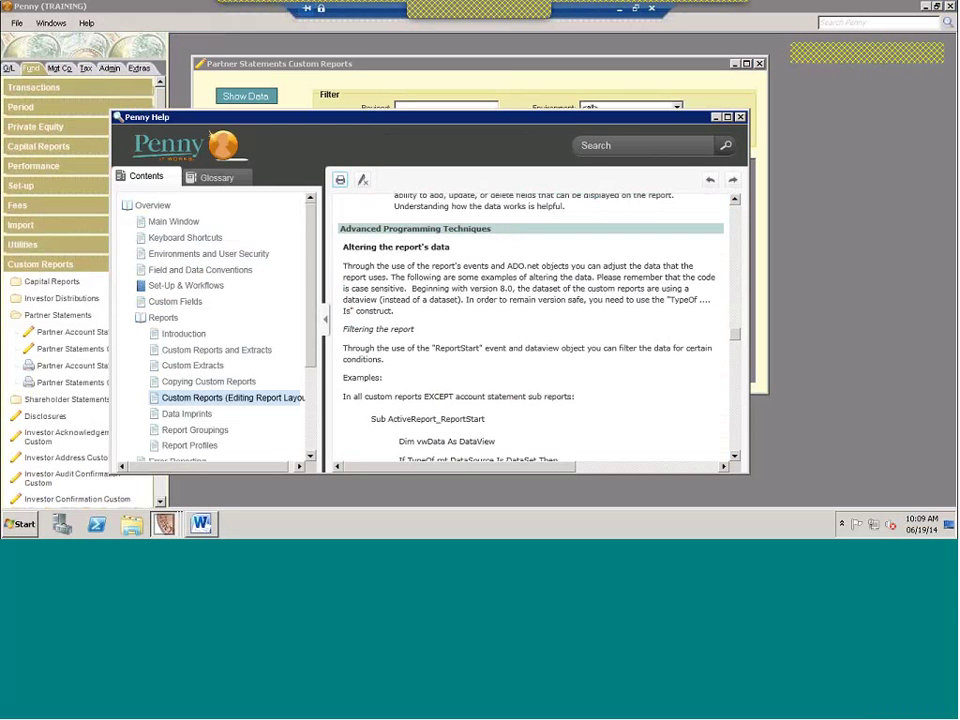
# Step: Close Help and bring the test report's editor back in Designer view
pyautogui.click(741, 117)
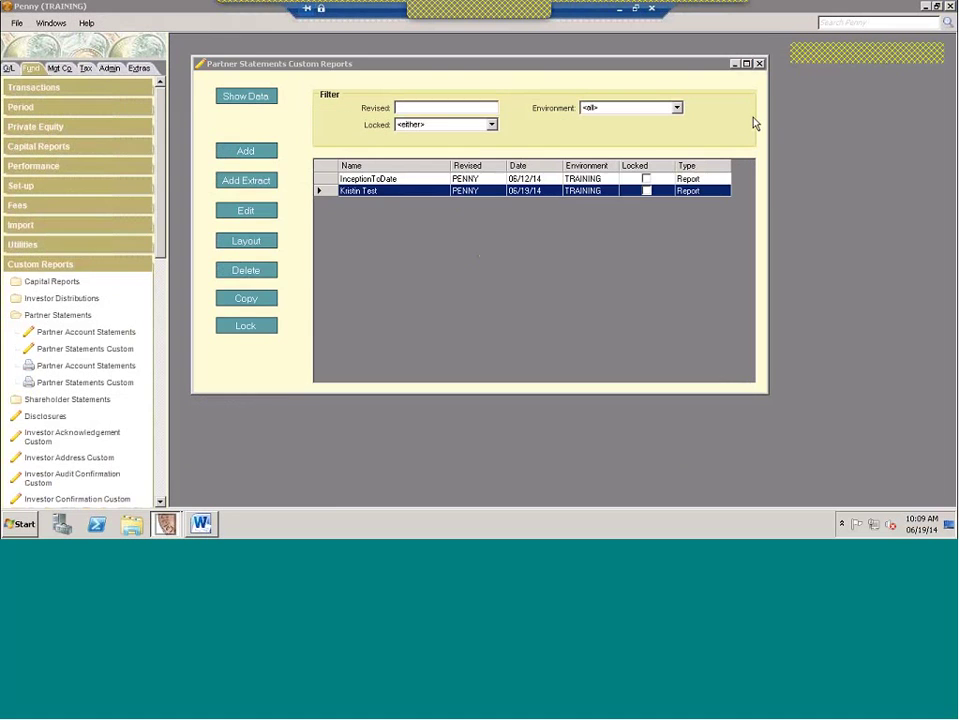
pyautogui.click(173, 528)
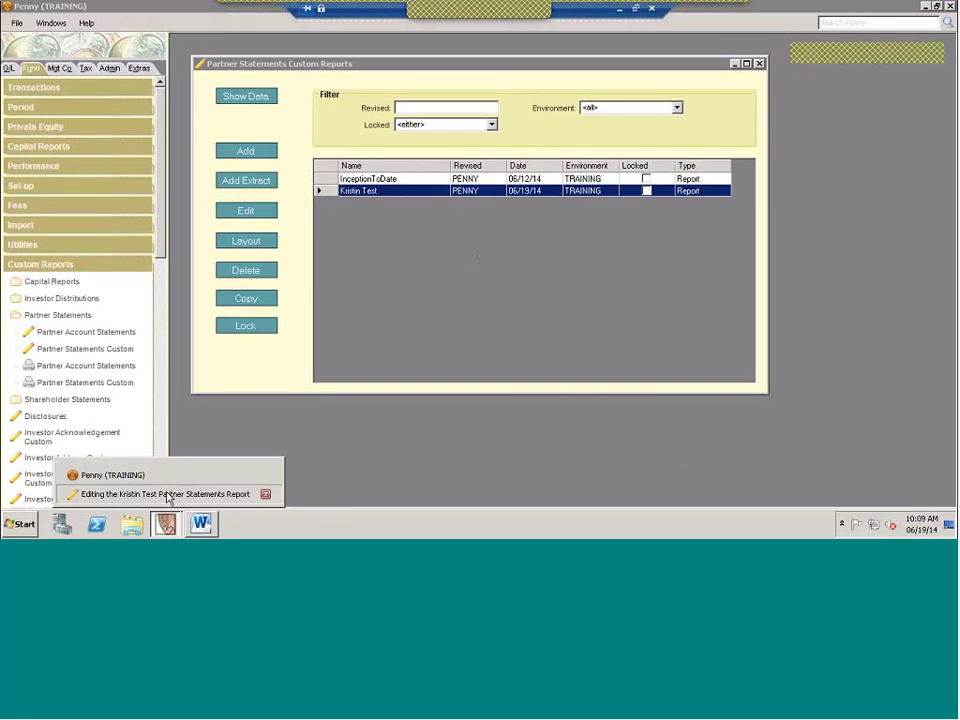
pyautogui.click(169, 497)
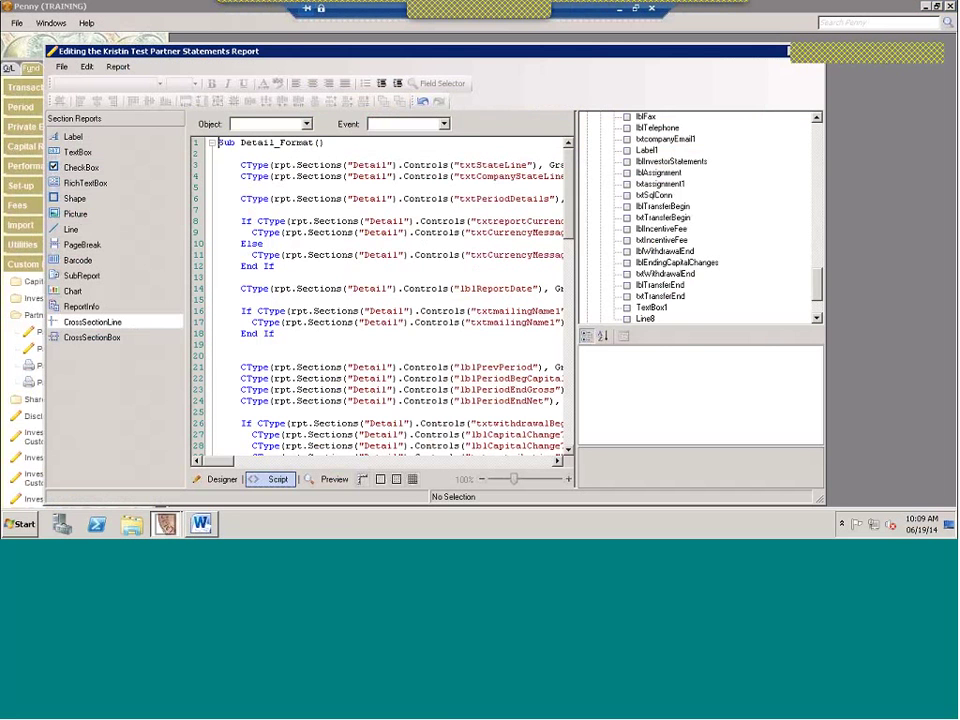
pyautogui.click(222, 479)
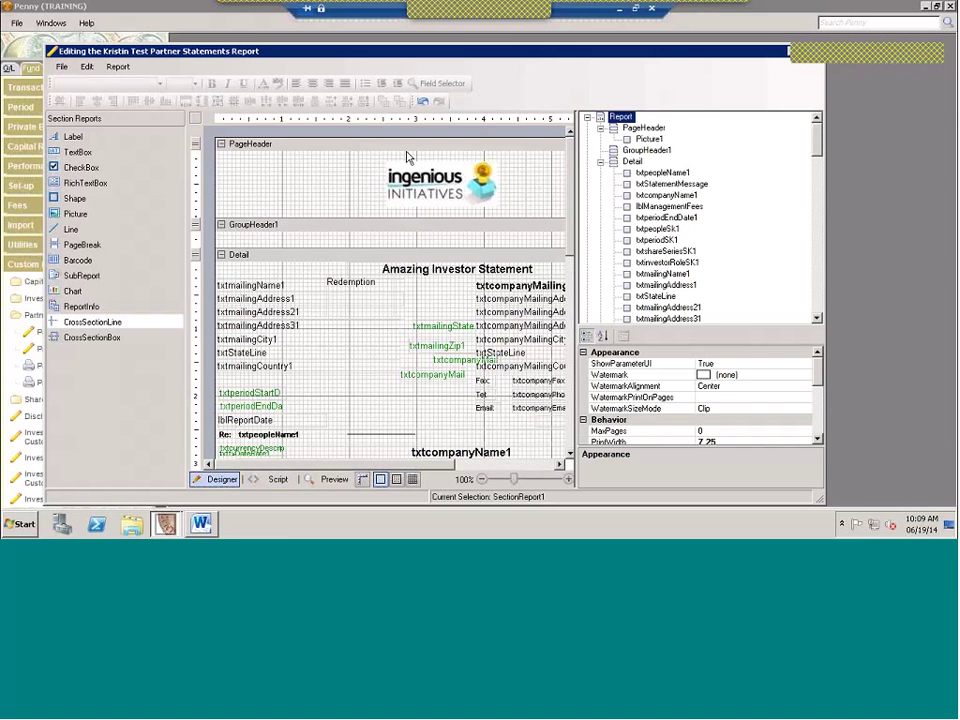
# Step: Save the test report with File > Save Report Changes and close the editor
pyautogui.click(62, 66)
pyautogui.click(78, 68)
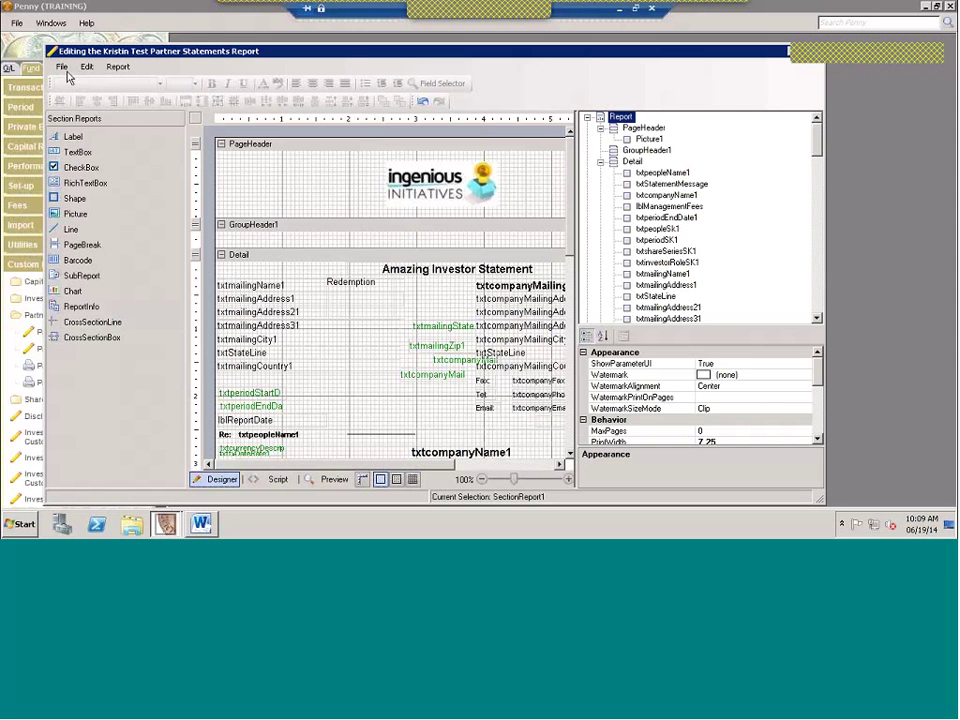
pyautogui.click(60, 65)
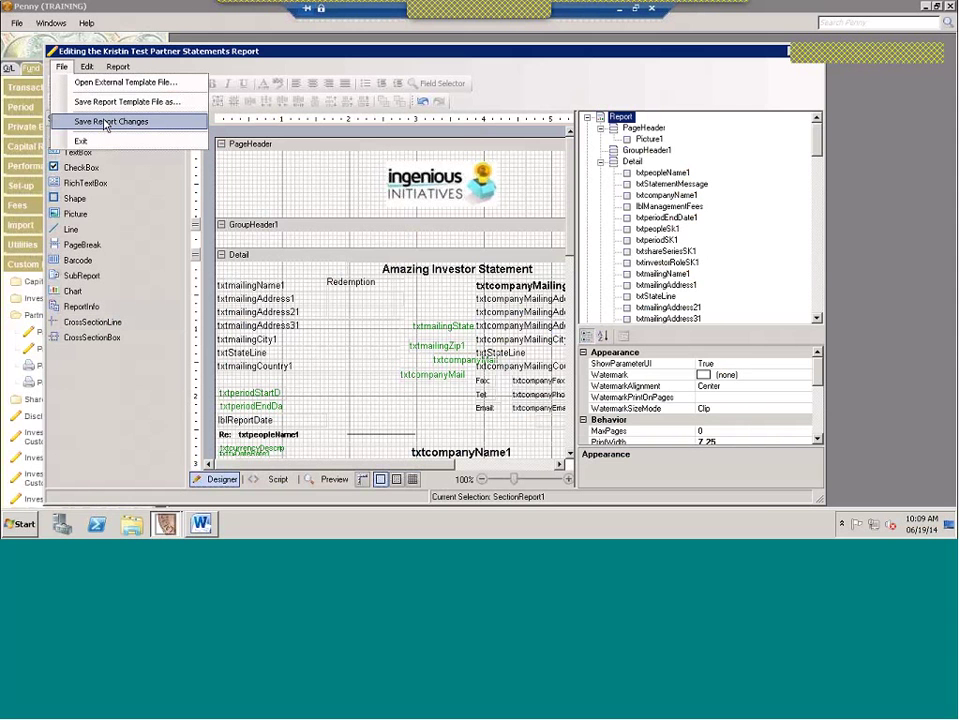
pyautogui.click(105, 124)
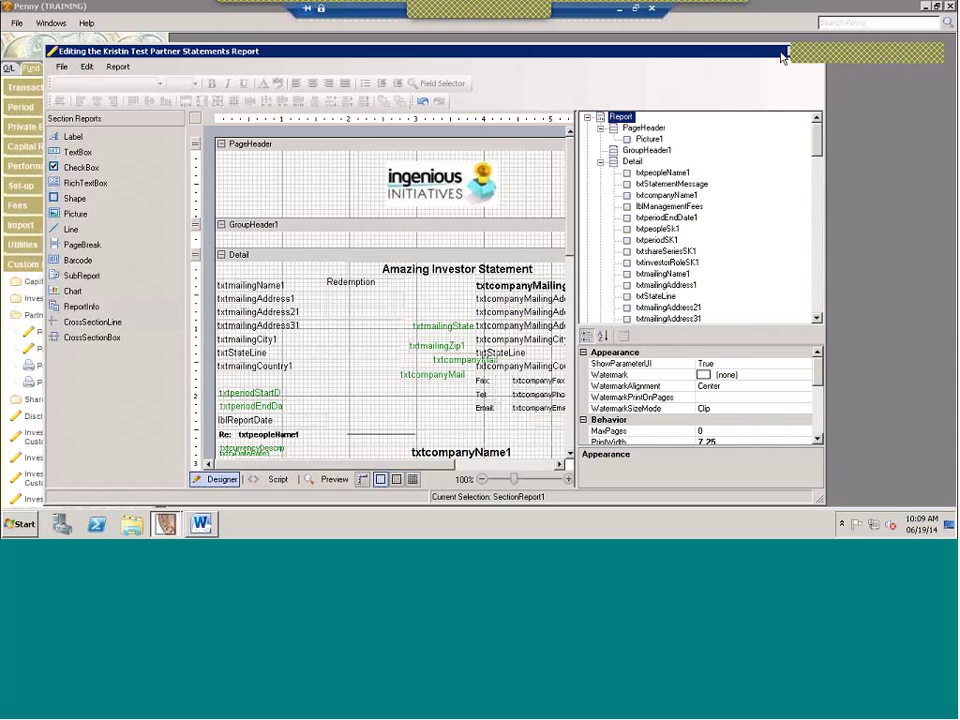
pyautogui.moveTo(840, 79); pyautogui.dragTo(770, 100)
pyautogui.click(752, 111)
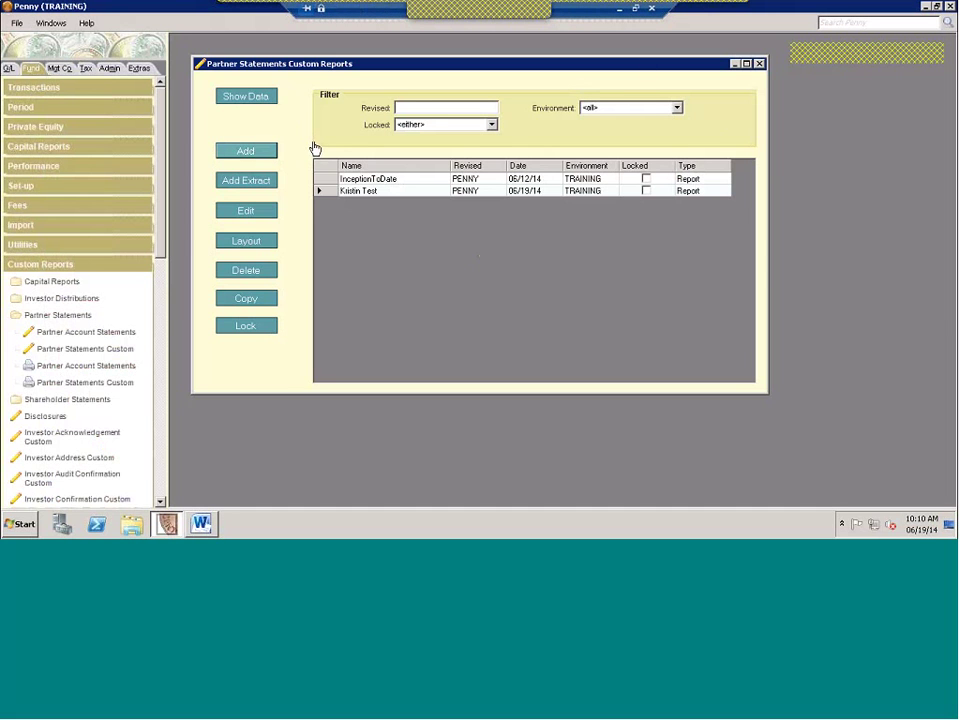
# Step: Add a new partner statements report from the 'New RPX file.rpx' external template, maximized
pyautogui.click(246, 150)
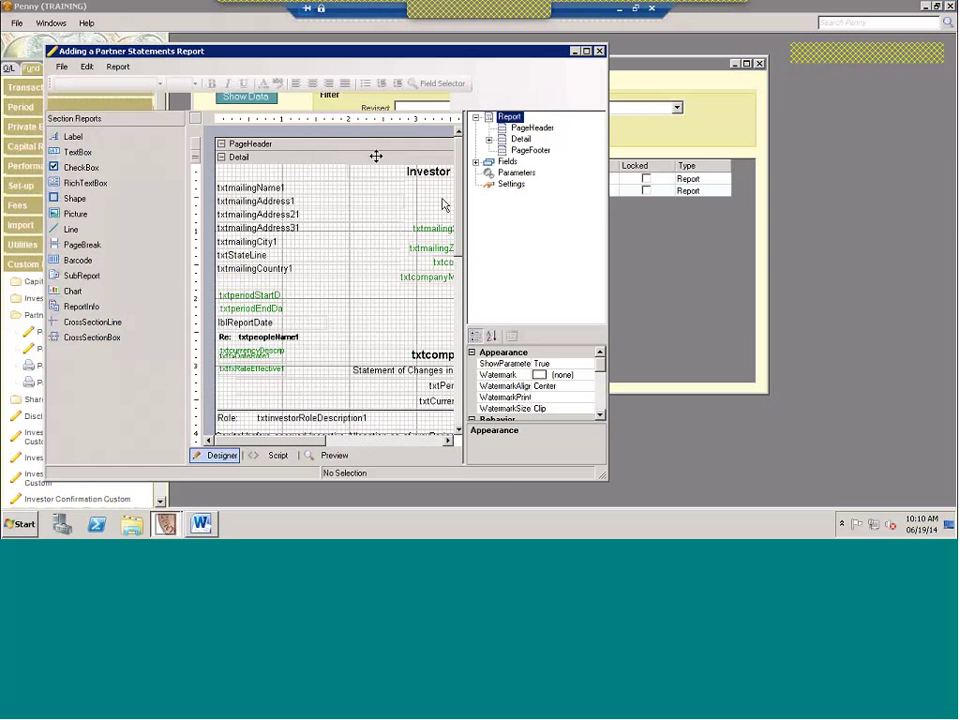
pyautogui.click(62, 67)
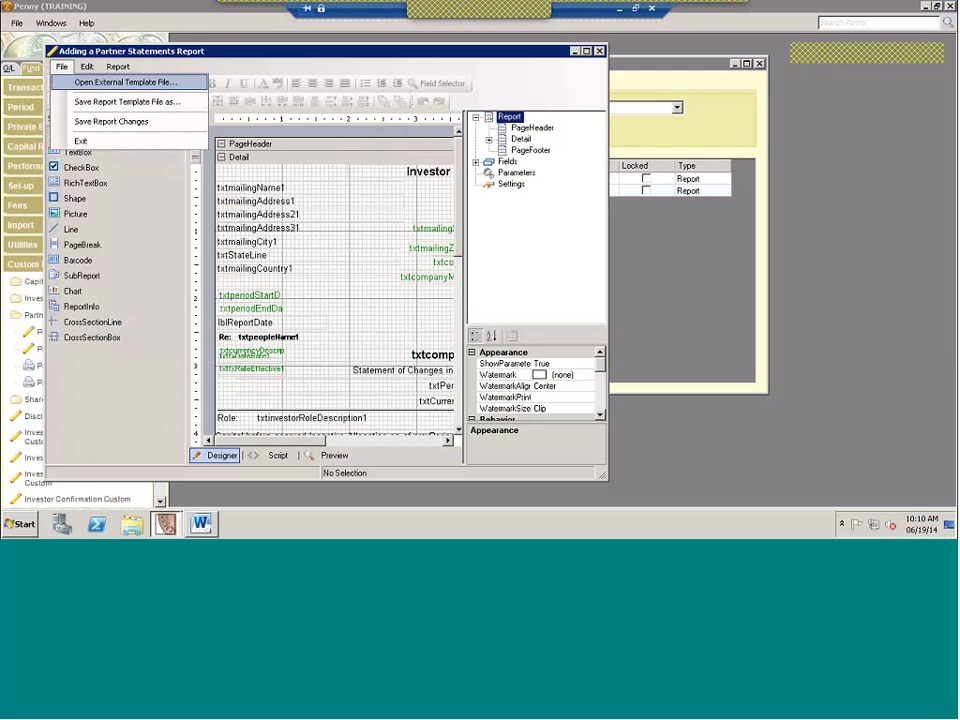
pyautogui.click(120, 82)
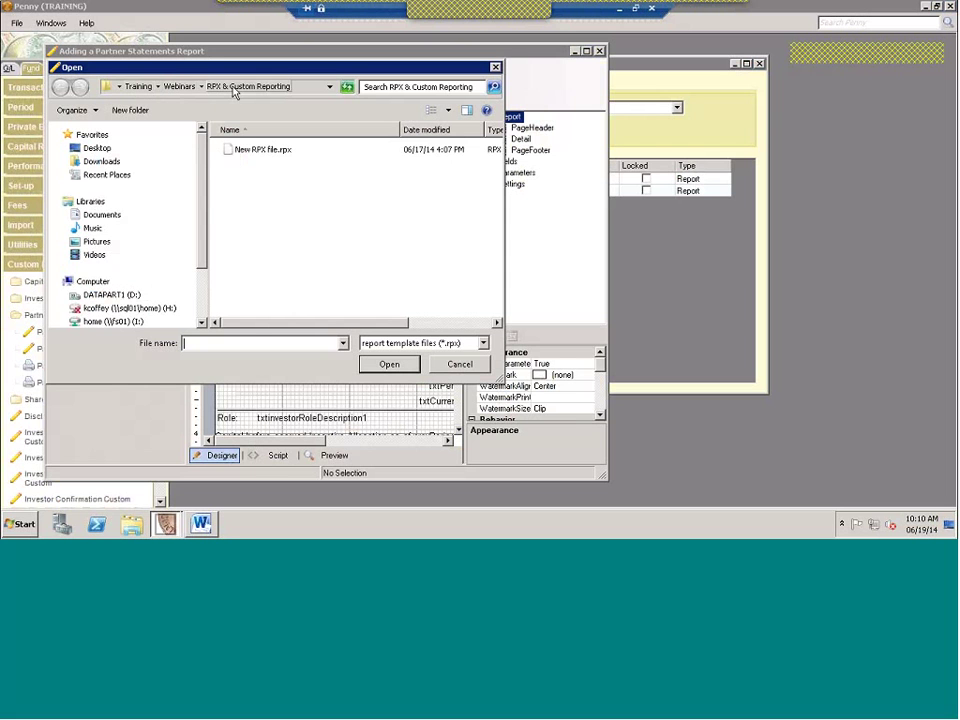
pyautogui.doubleClick(259, 150)
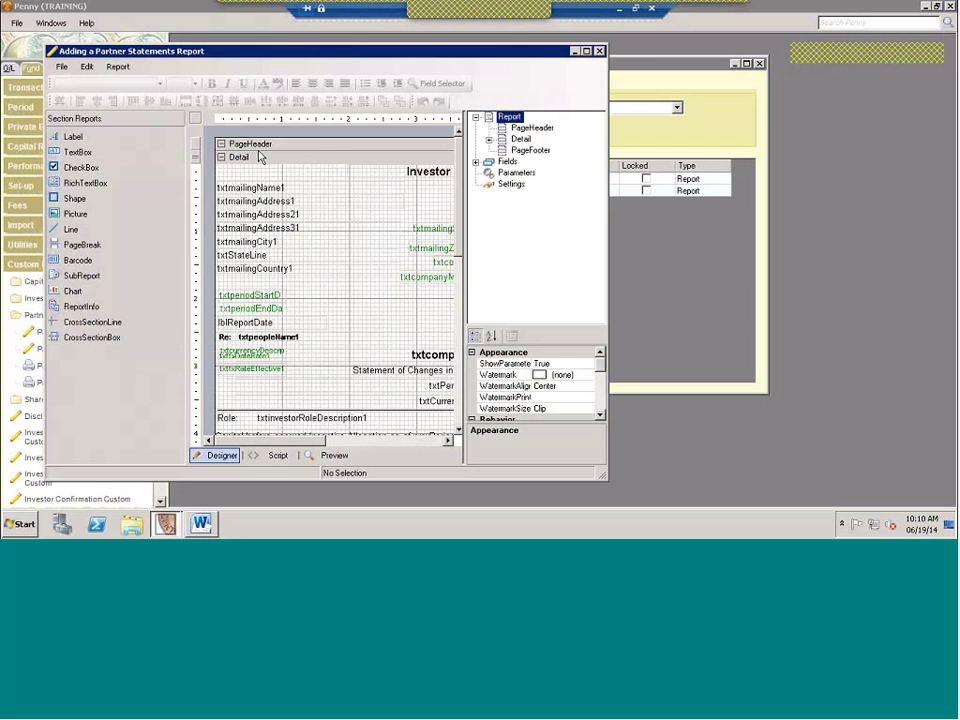
pyautogui.click(586, 50)
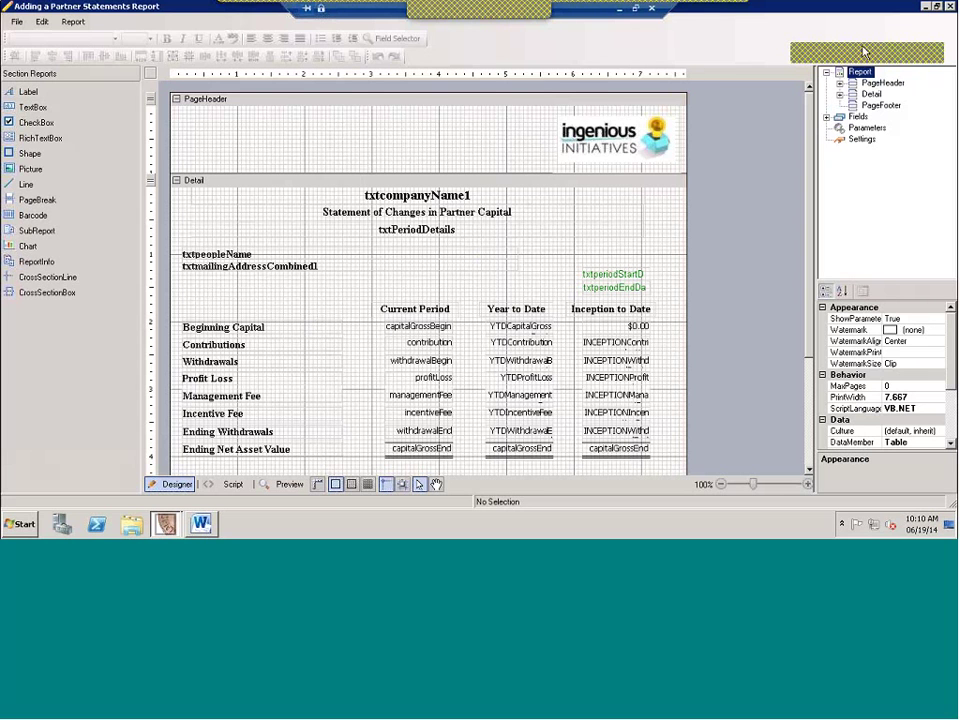
# Step: Close the designer and save the new report as 'New Rpx'
pyautogui.click(951, 6)
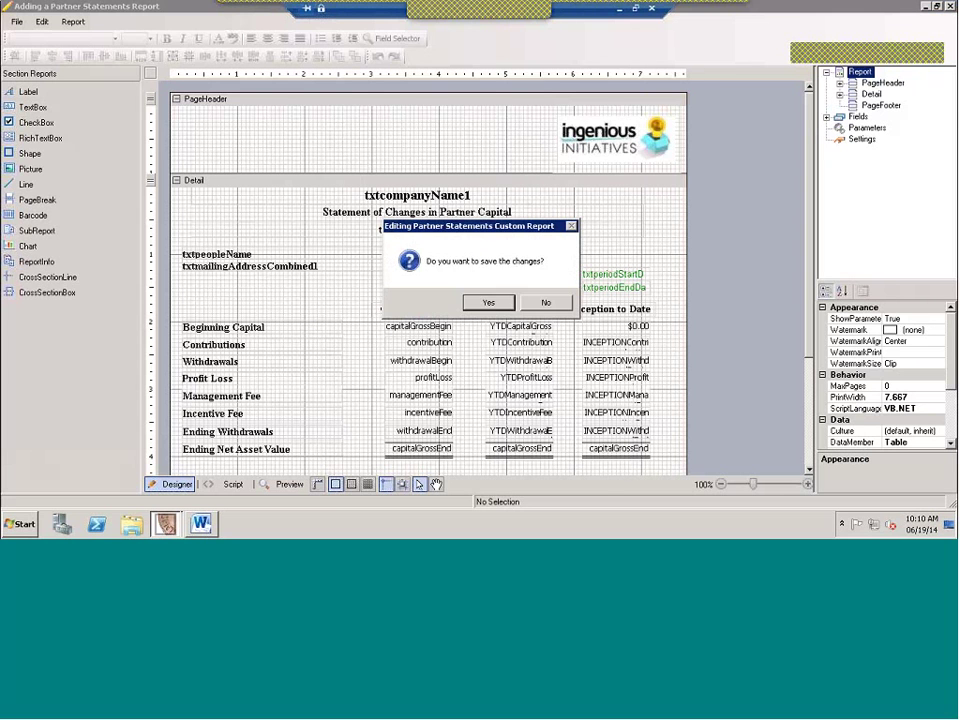
pyautogui.click(492, 302)
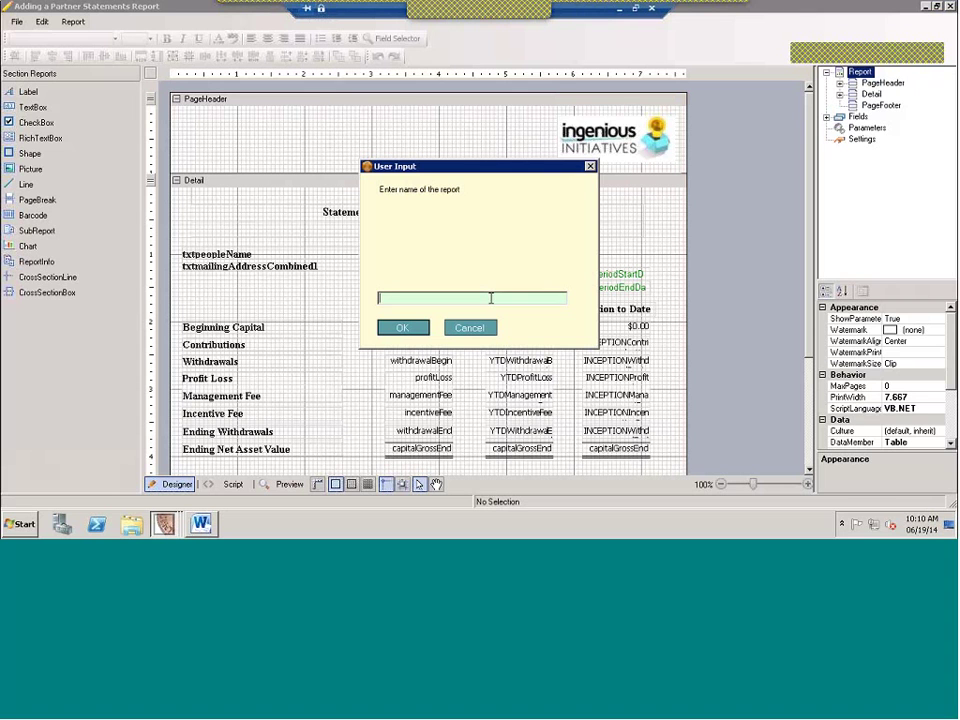
pyautogui.write('New Rpx')
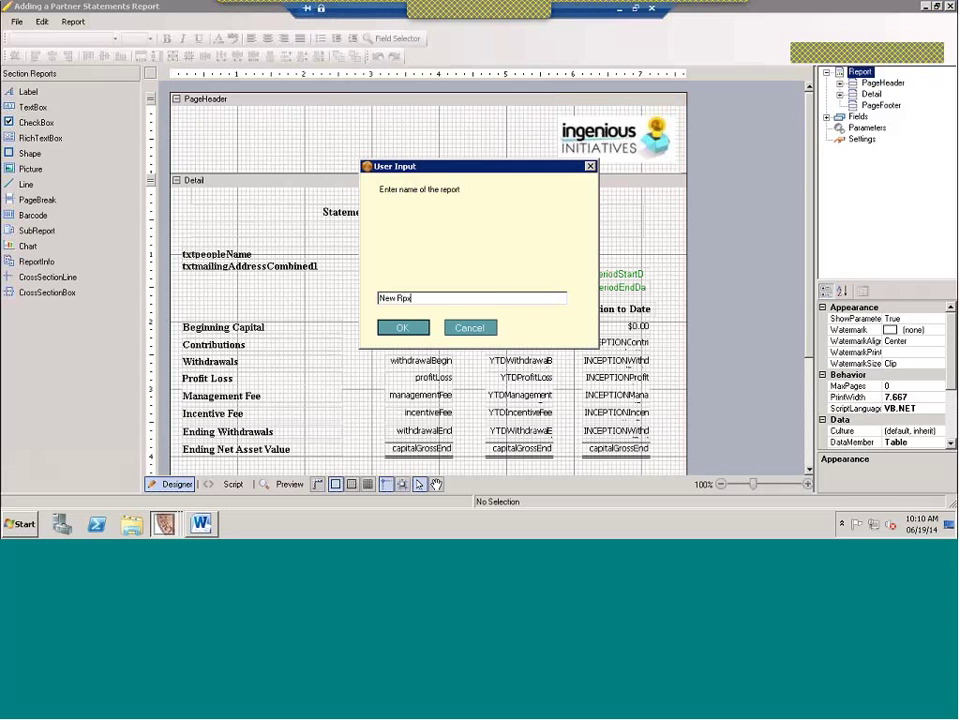
pyautogui.press('Return')
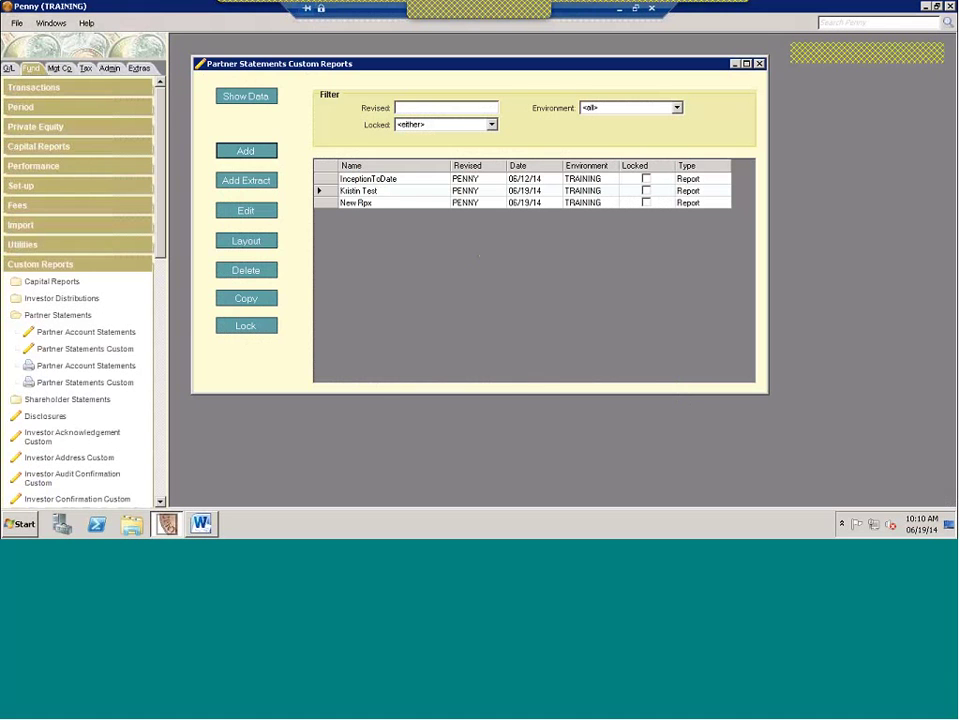
# Step: Run Partner Statements Custom with New Rpx chosen as the report
pyautogui.doubleClick(132, 384)
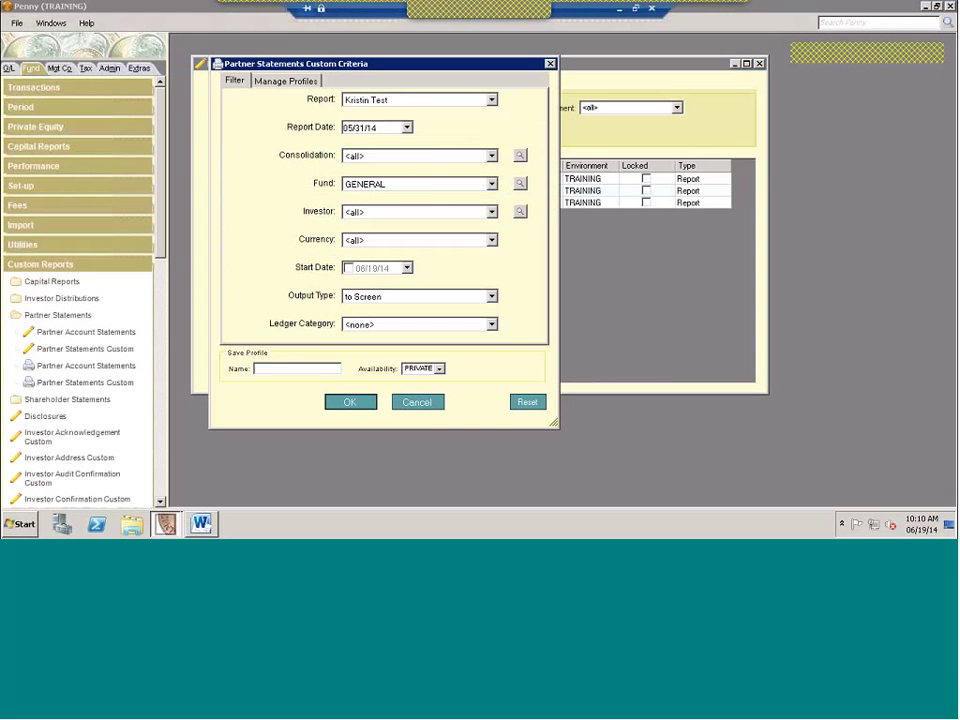
pyautogui.click(472, 100)
pyautogui.click(390, 149)
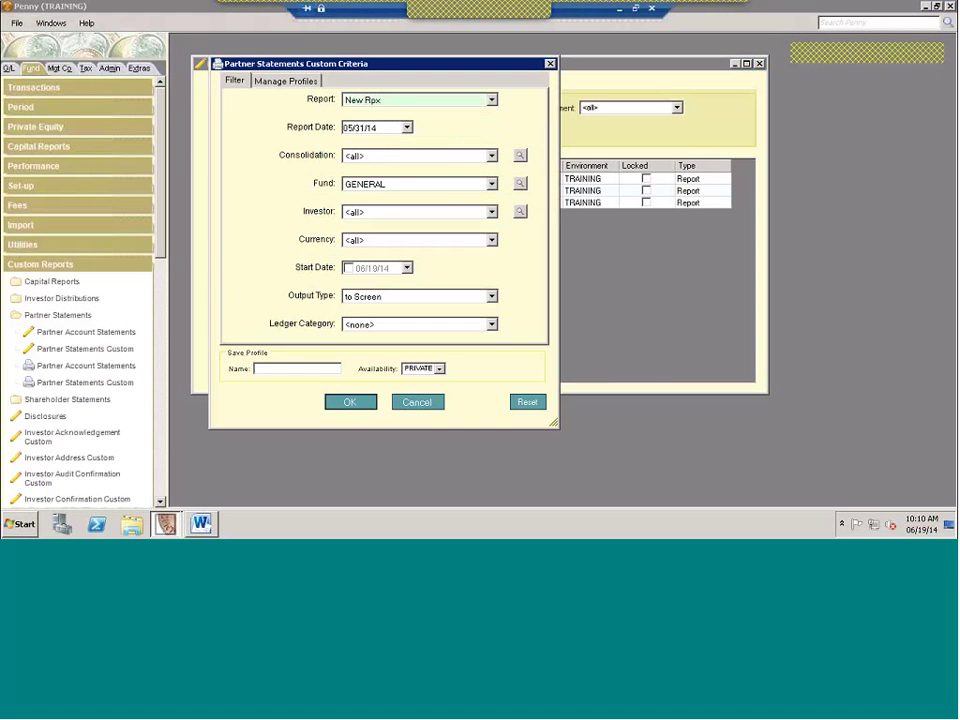
pyautogui.click(349, 402)
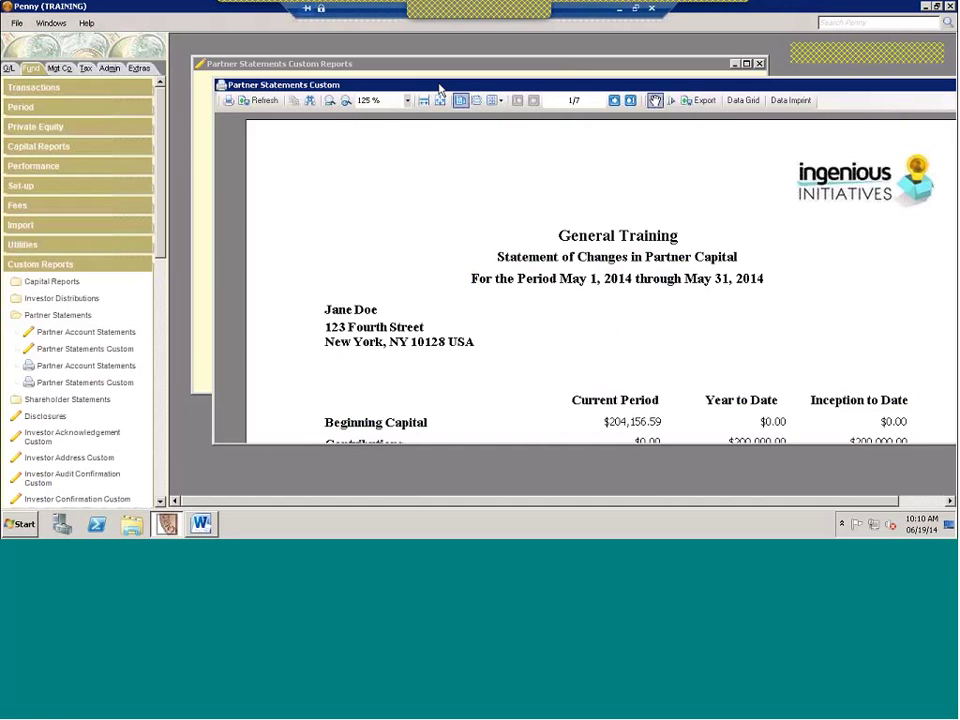
# Step: Maximize the New Rpx output, scroll to Ending Net Asset Value, then restore the window
pyautogui.doubleClick(440, 86)
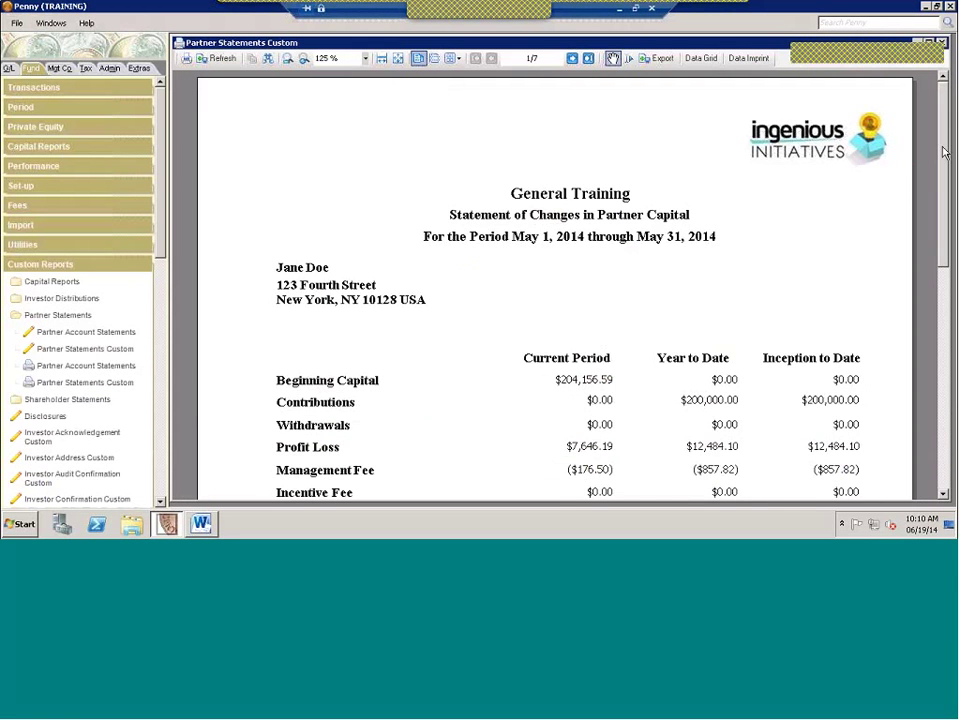
pyautogui.scroll(-2, 950, 183)
pyautogui.scroll(-2, 950, 183)
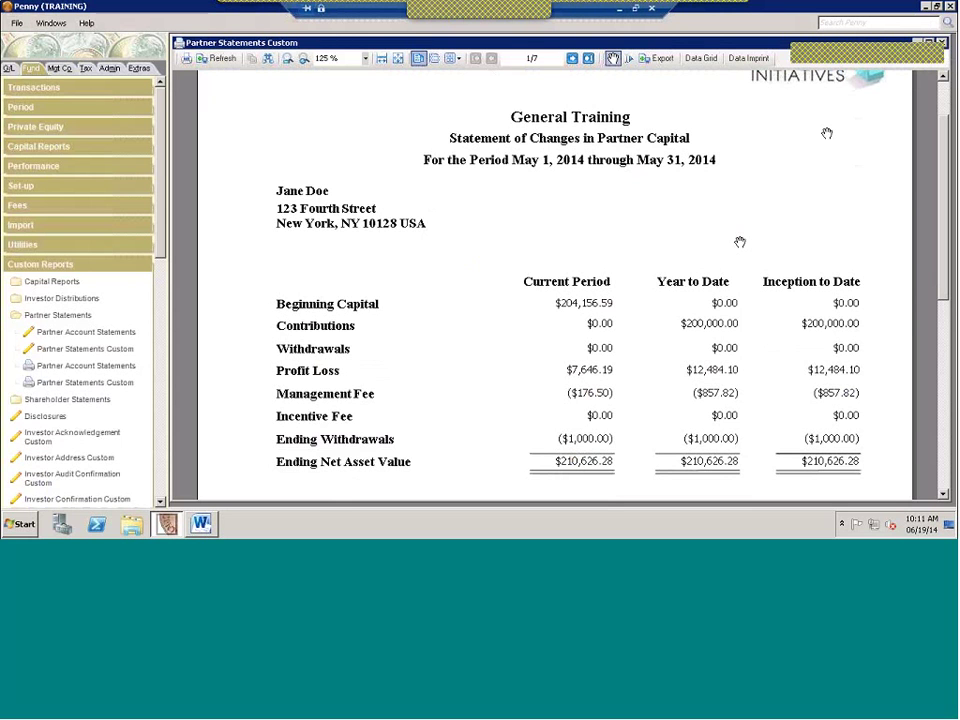
pyautogui.click(928, 43)
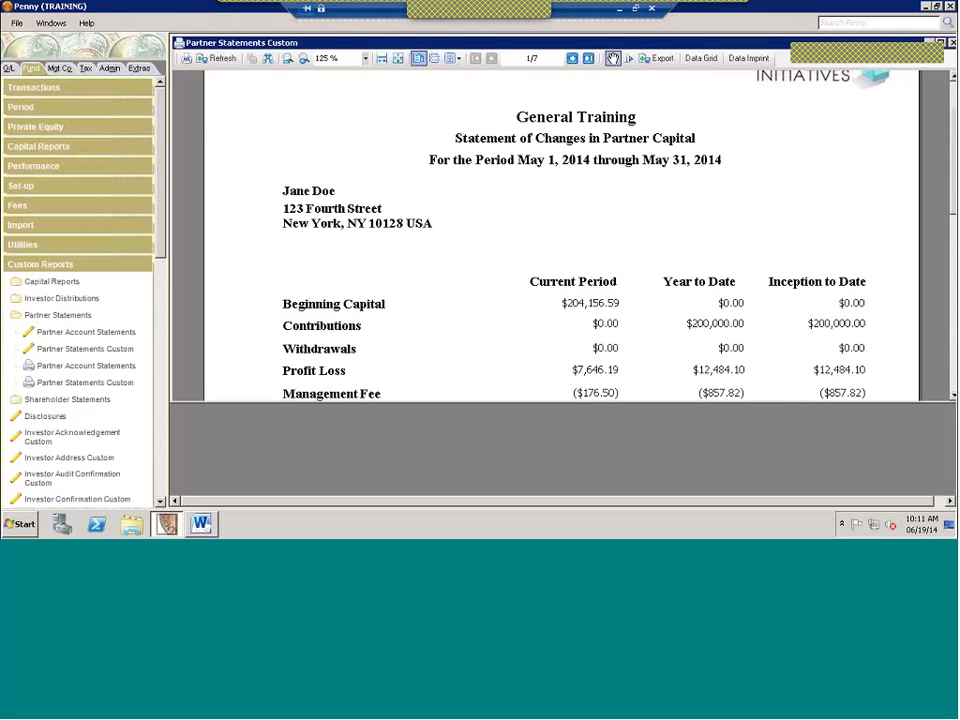
# Step: Open New Rpx from the custom reports list in a maximized designer
pyautogui.click(85, 348)
pyautogui.click(322, 203)
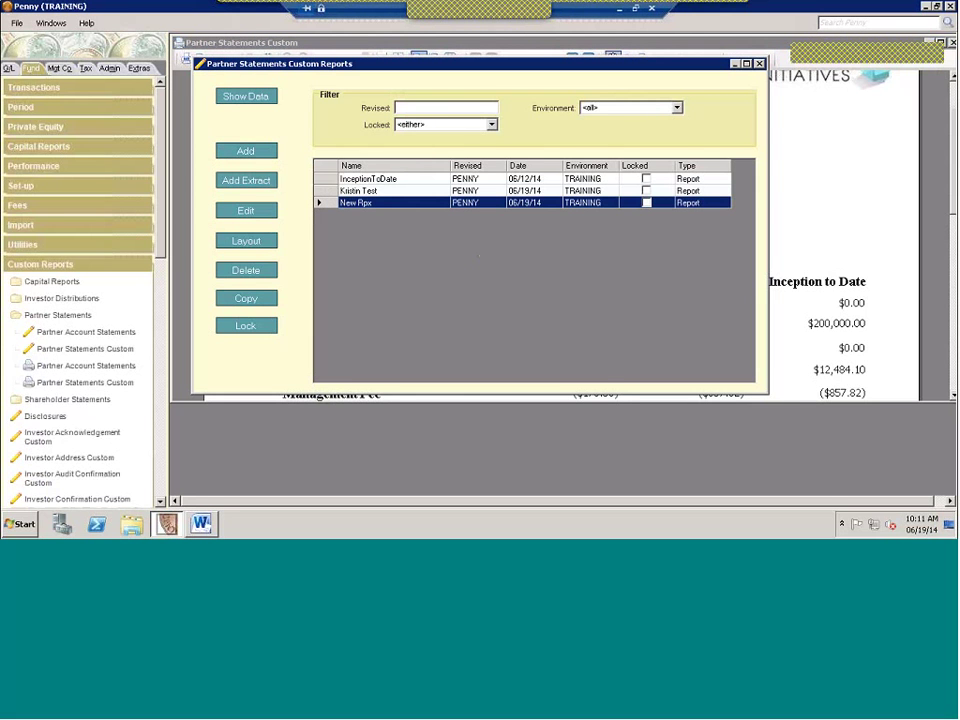
pyautogui.doubleClick(327, 204)
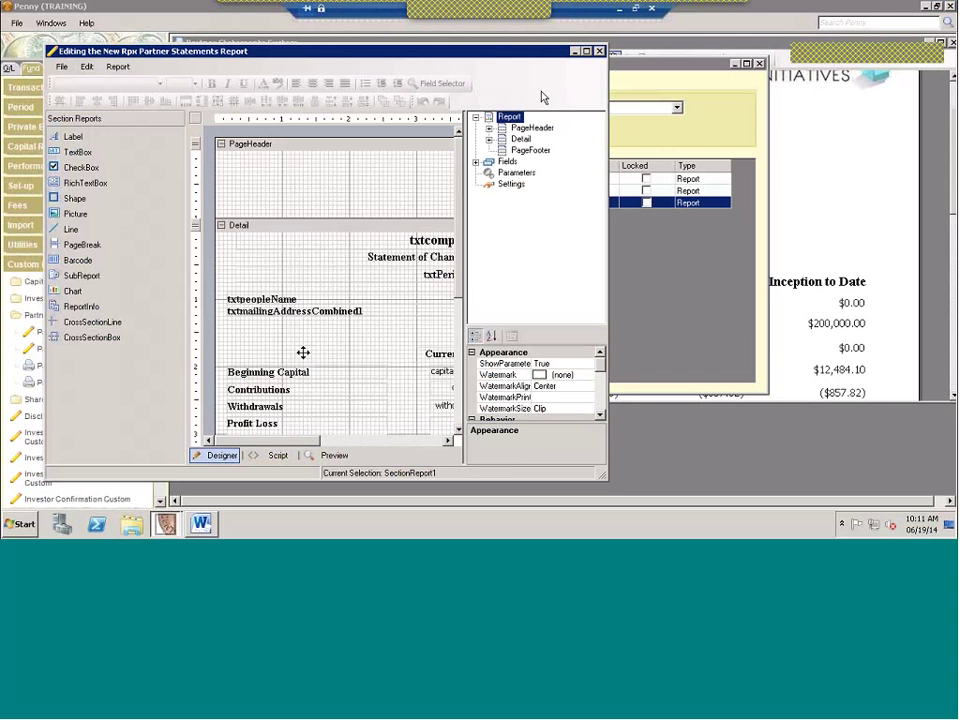
pyautogui.scroll(-3, 450, 350)
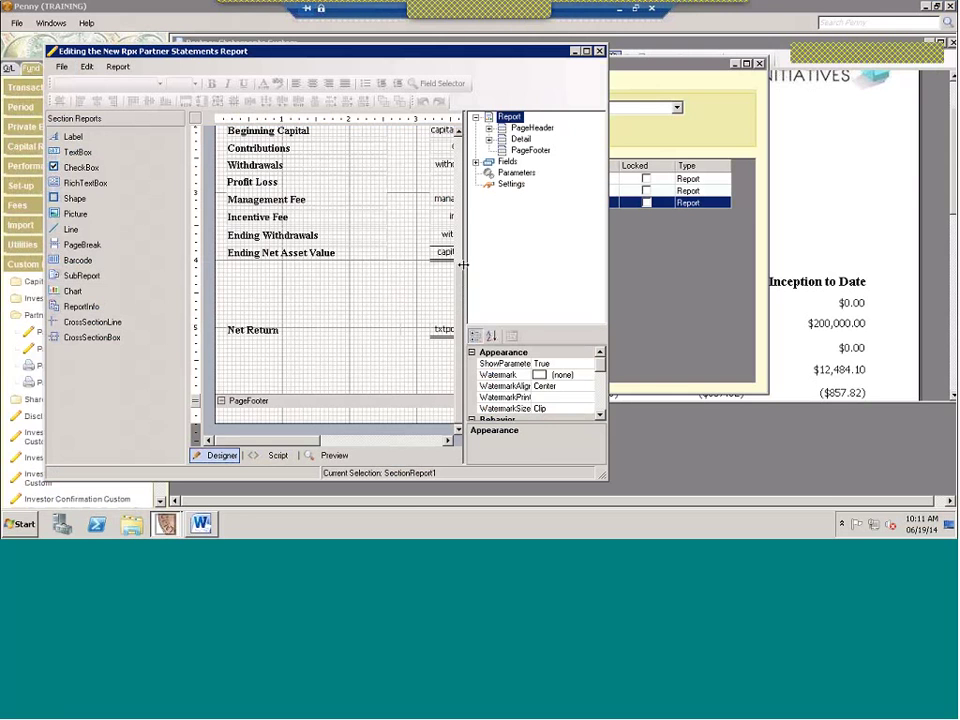
pyautogui.click(586, 50)
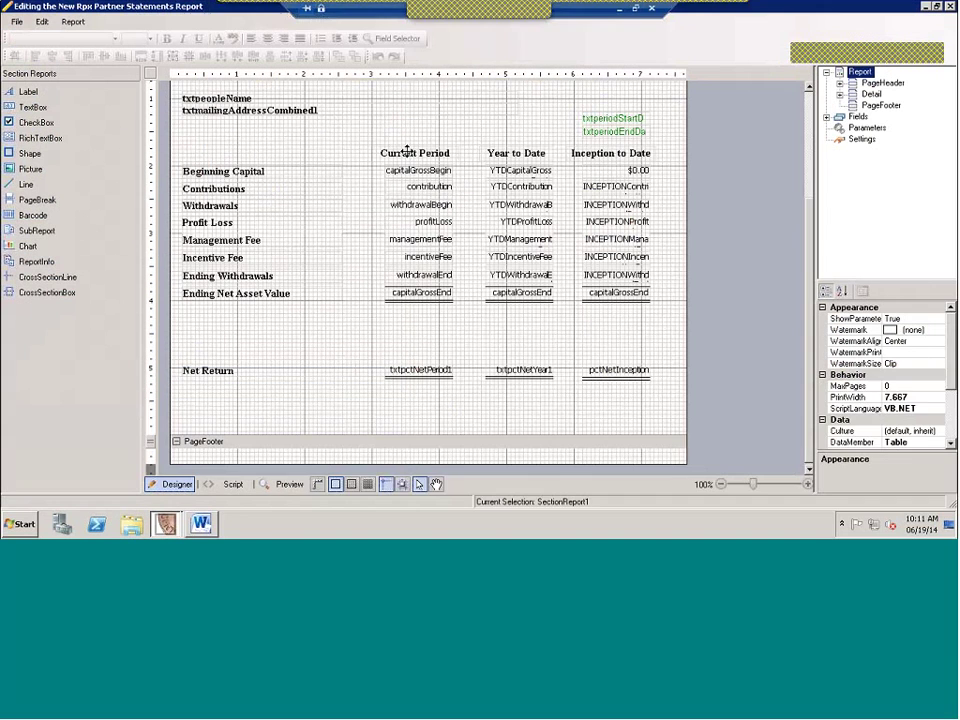
# Step: Change the Current Period header text to 'Period' and save the report changes
pyautogui.click(407, 152)
pyautogui.doubleClick(452, 153)
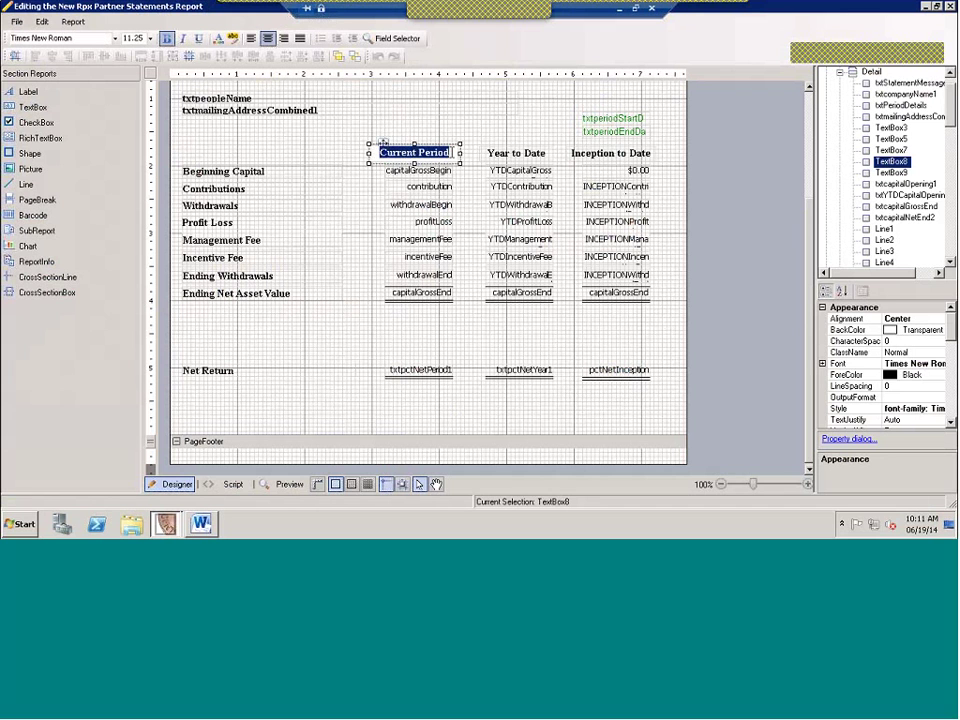
pyautogui.write('Period')
pyautogui.click(455, 154)
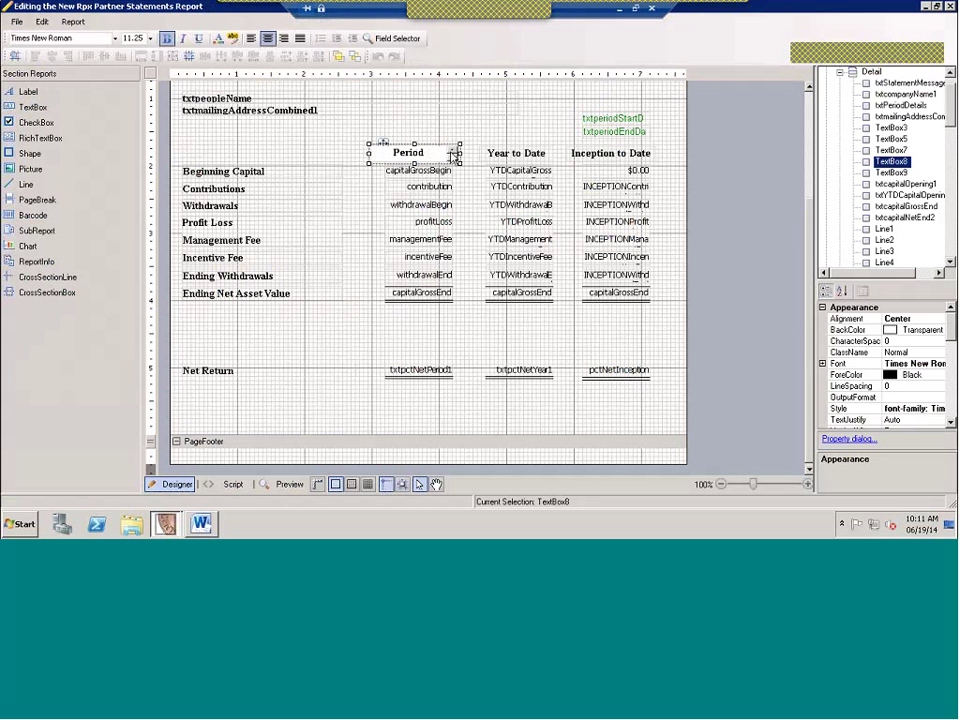
pyautogui.click(17, 21)
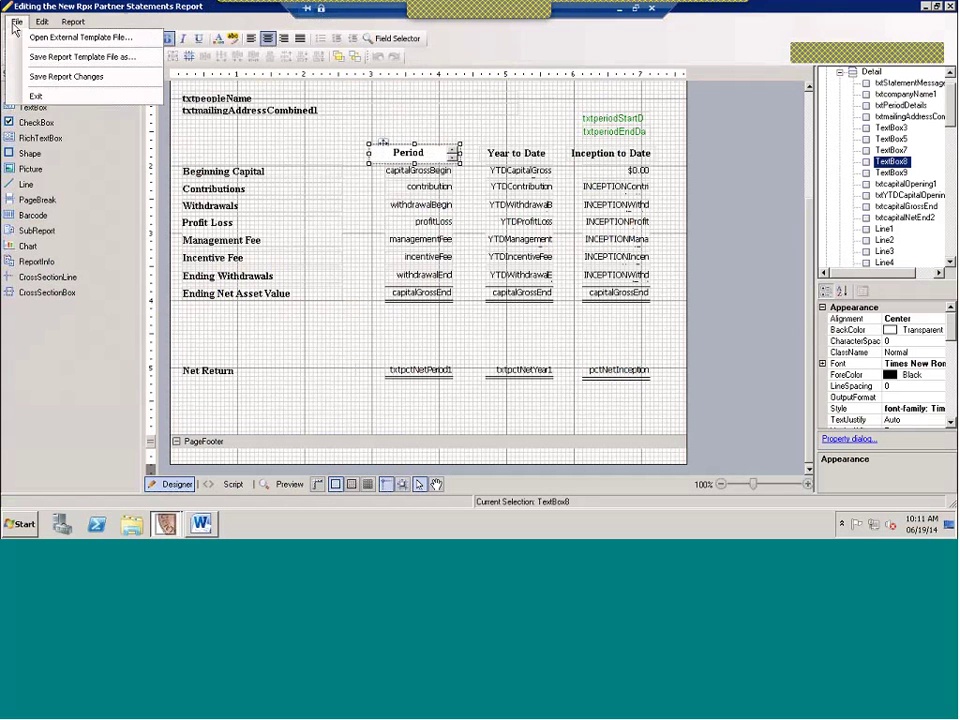
pyautogui.click(34, 76)
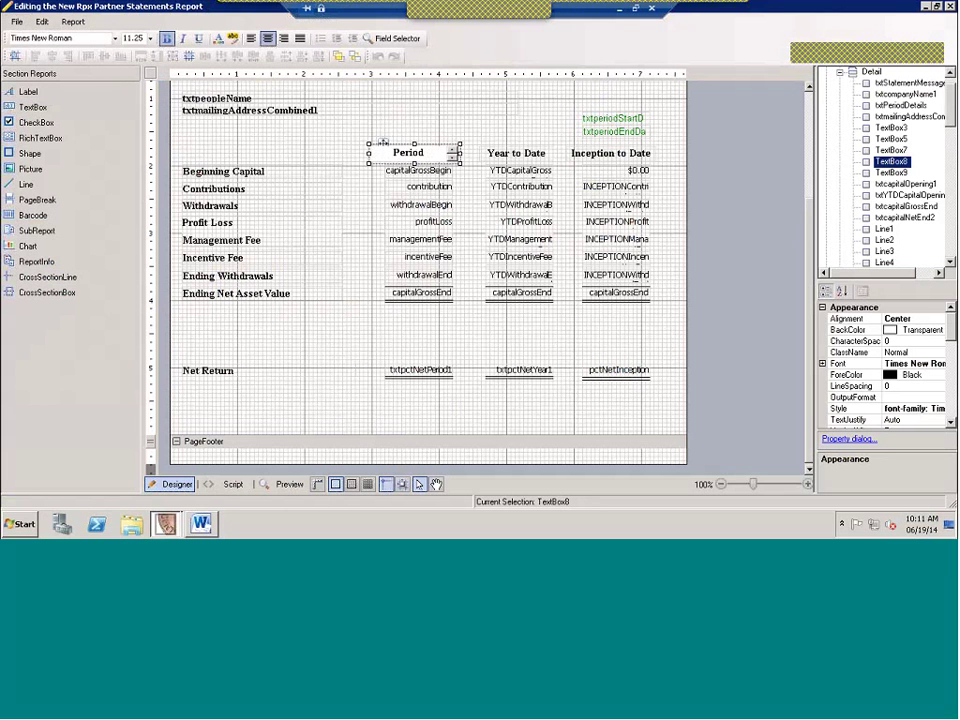
# Step: Resize the report editor window, then switch to Penny's custom reports list
pyautogui.click(166, 523)
pyautogui.click(150, 493)
pyautogui.doubleClick(705, 8)
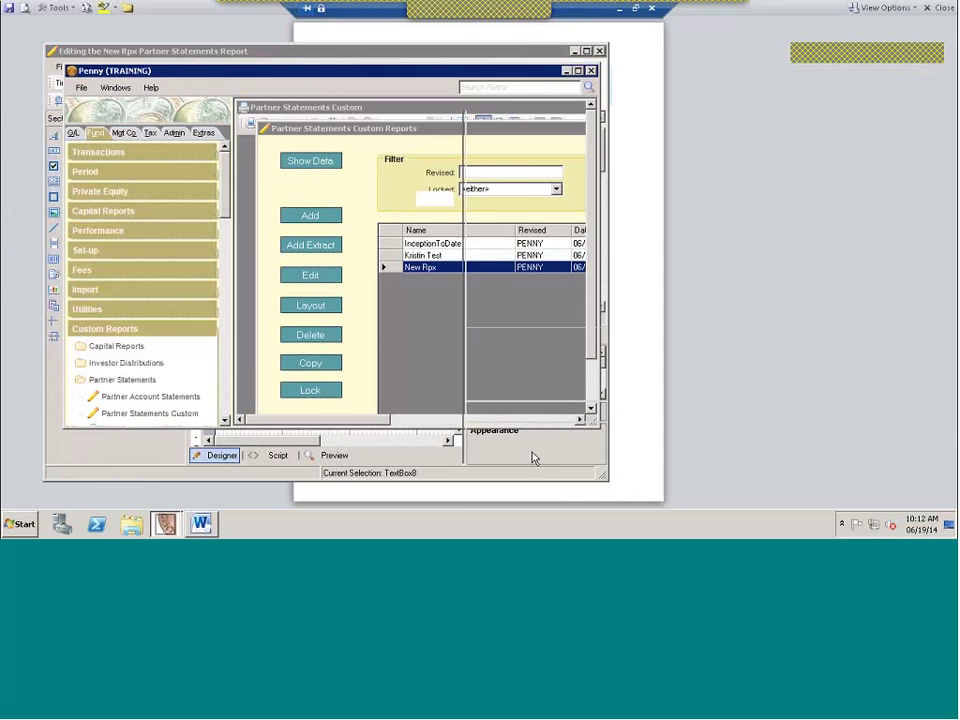
pyautogui.click(533, 457)
pyautogui.click(586, 50)
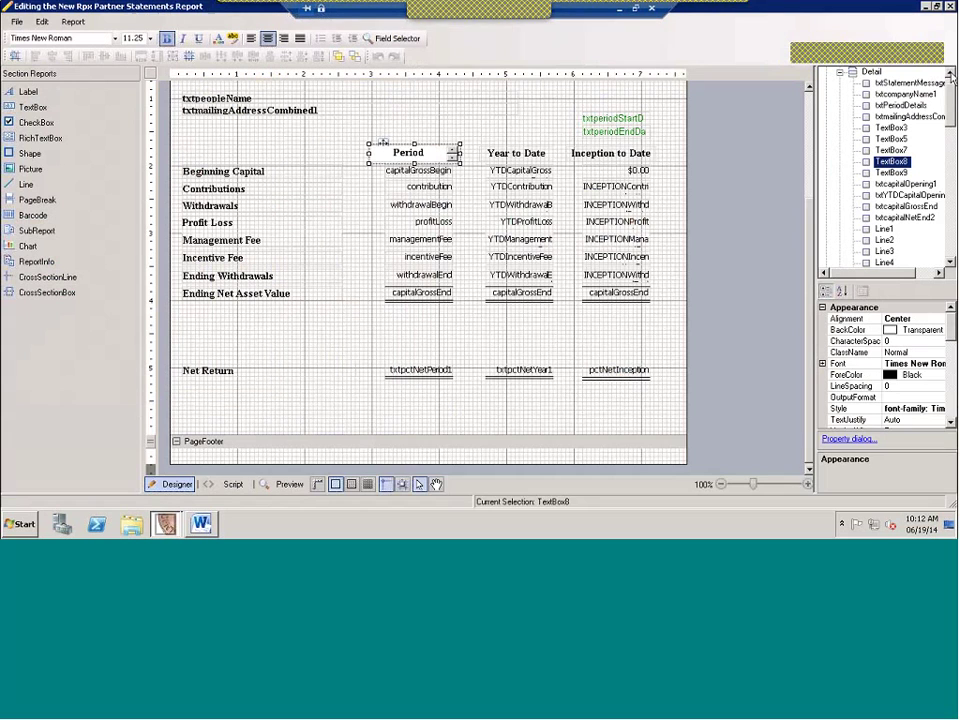
pyautogui.click(937, 6)
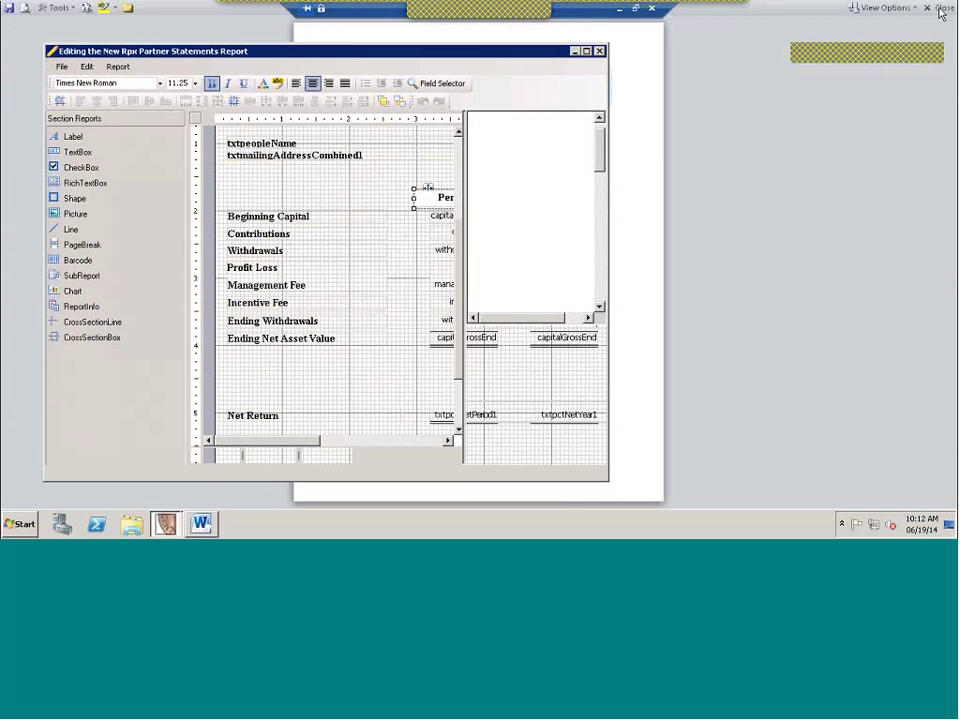
pyautogui.click(586, 51)
pyautogui.moveTo(165, 523)
pyautogui.click(158, 477)
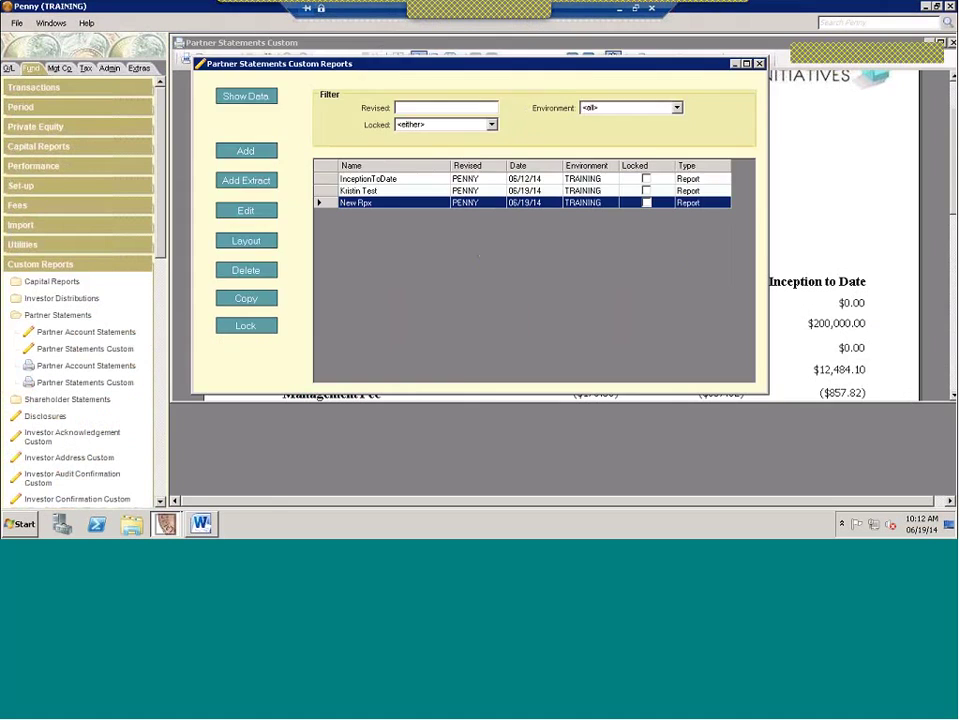
# Step: Regenerate the New Rpx statement with New Rpx kept selected so the preview shows the Period column header
pyautogui.press('Escape')
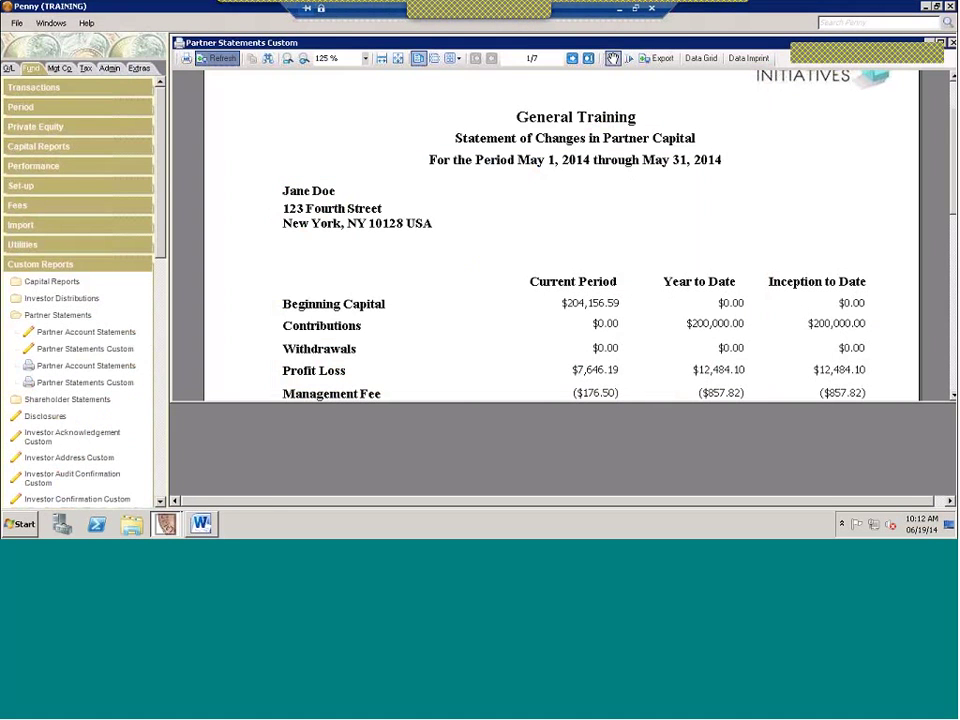
pyautogui.click(217, 58)
pyautogui.click(362, 403)
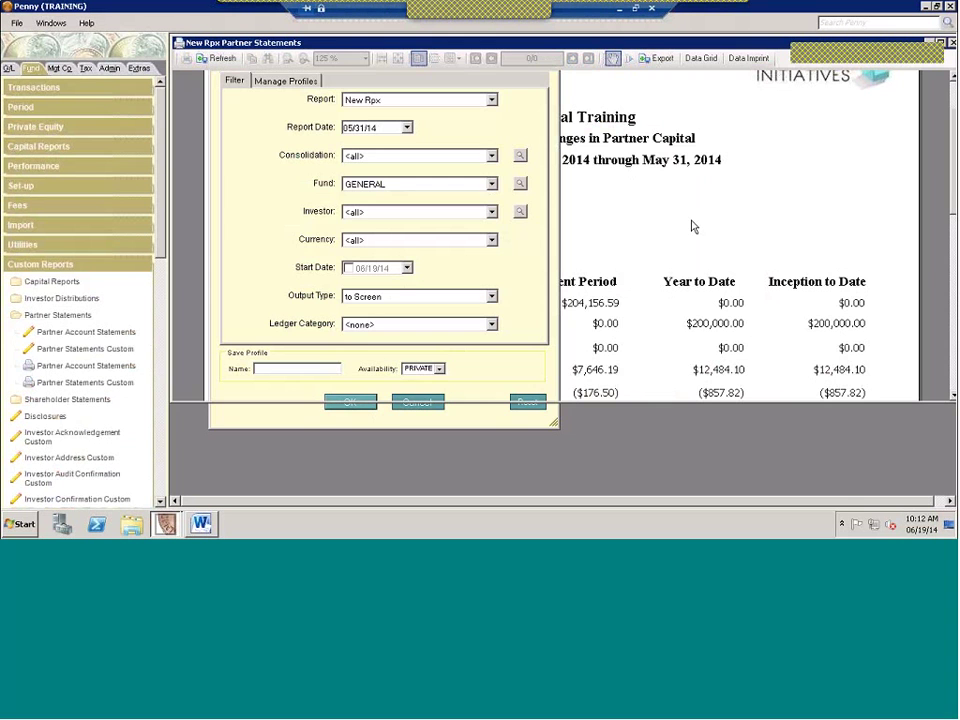
pyautogui.scroll(-3, 658, 197)
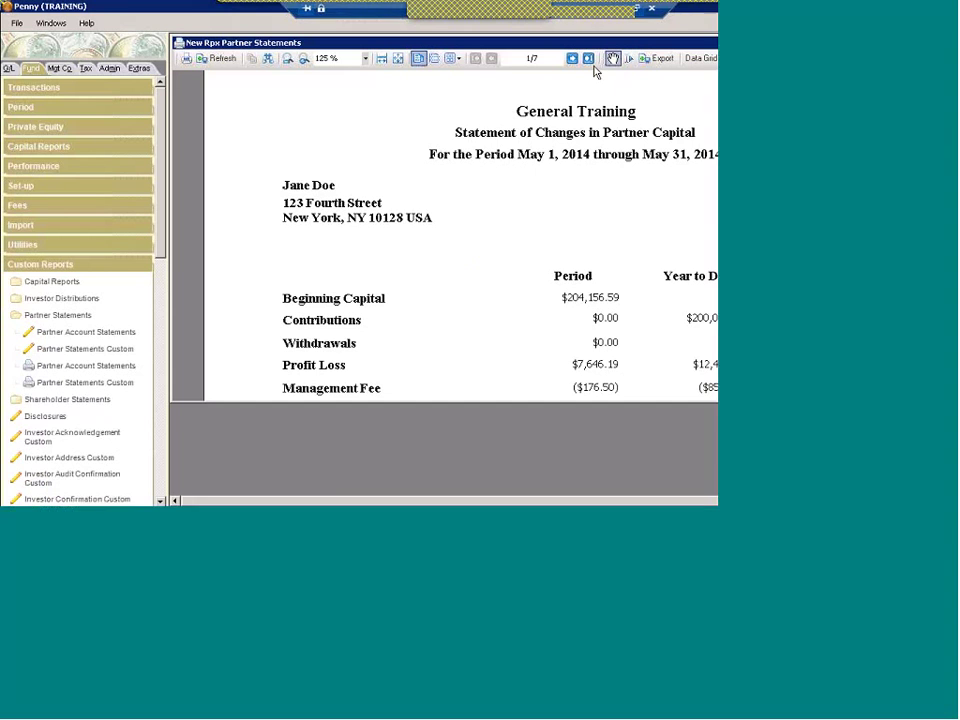
pyautogui.press('ctrl+alt+Break')
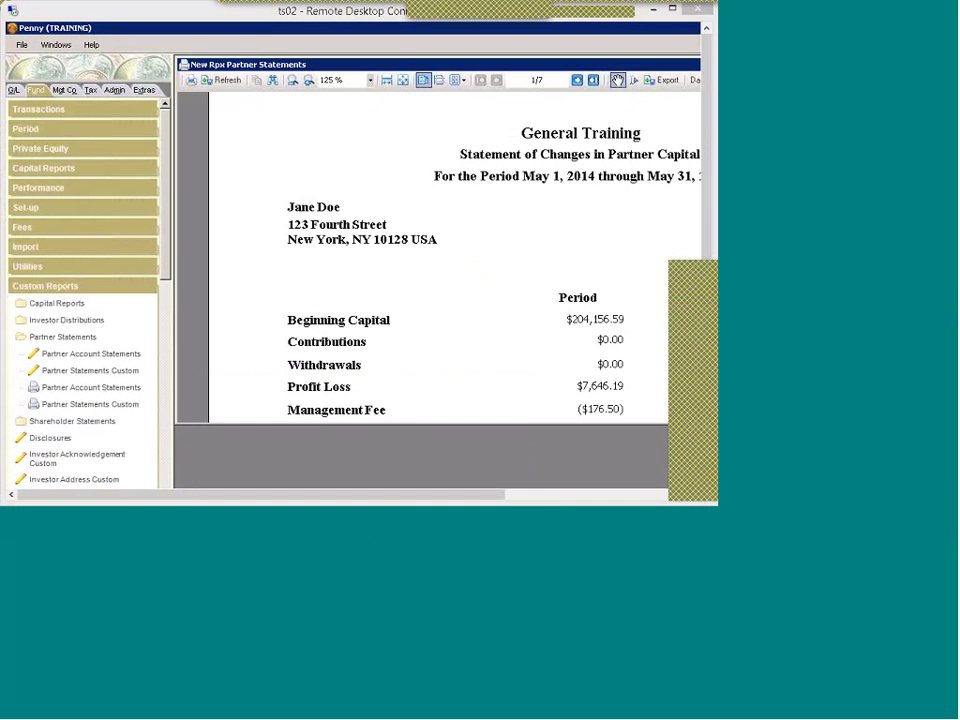
# Step: Restore the remote session to full screen to view the refreshed New Rpx statement
pyautogui.click(583, 448)
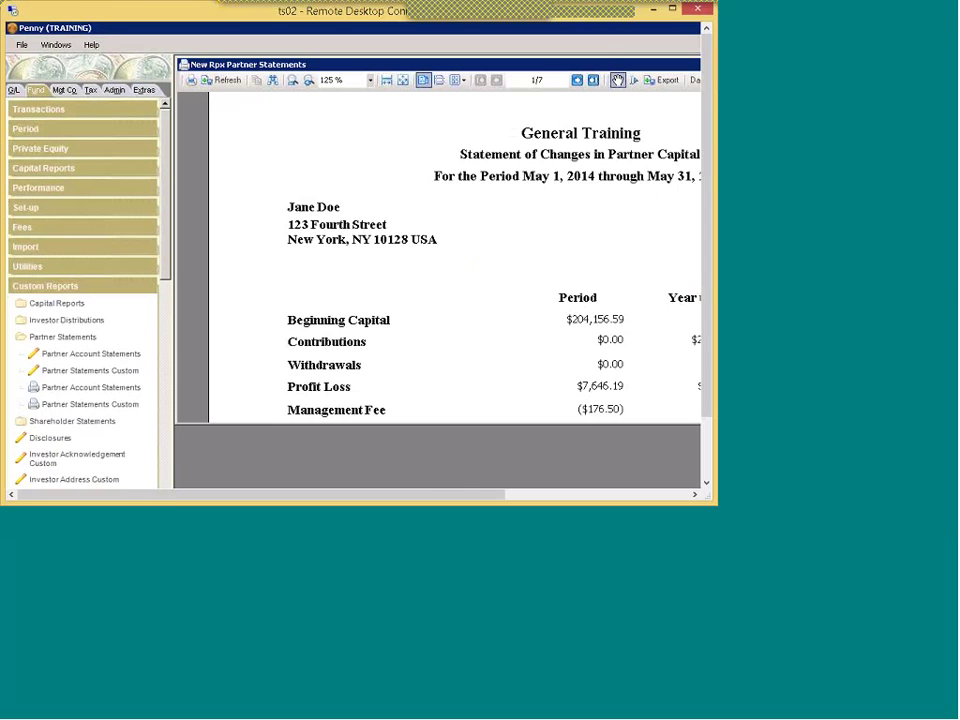
pyautogui.click(671, 9)
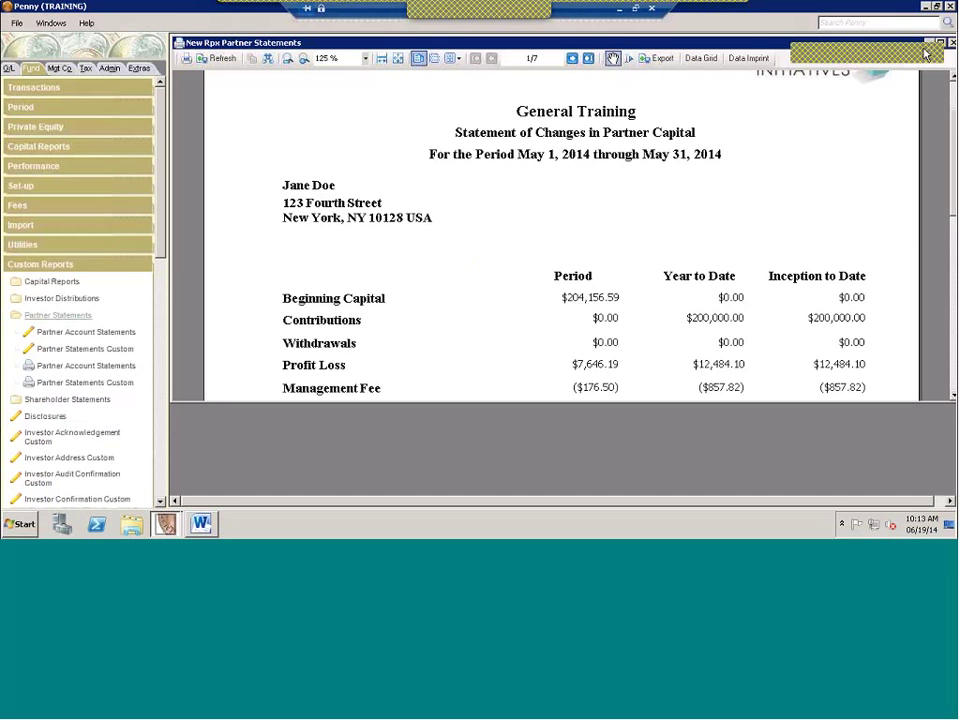
# Step: Reopen New Rpx in the designer and review its printer settings, keeping Letter paper size
pyautogui.hotkey('ctrl', 'F4')
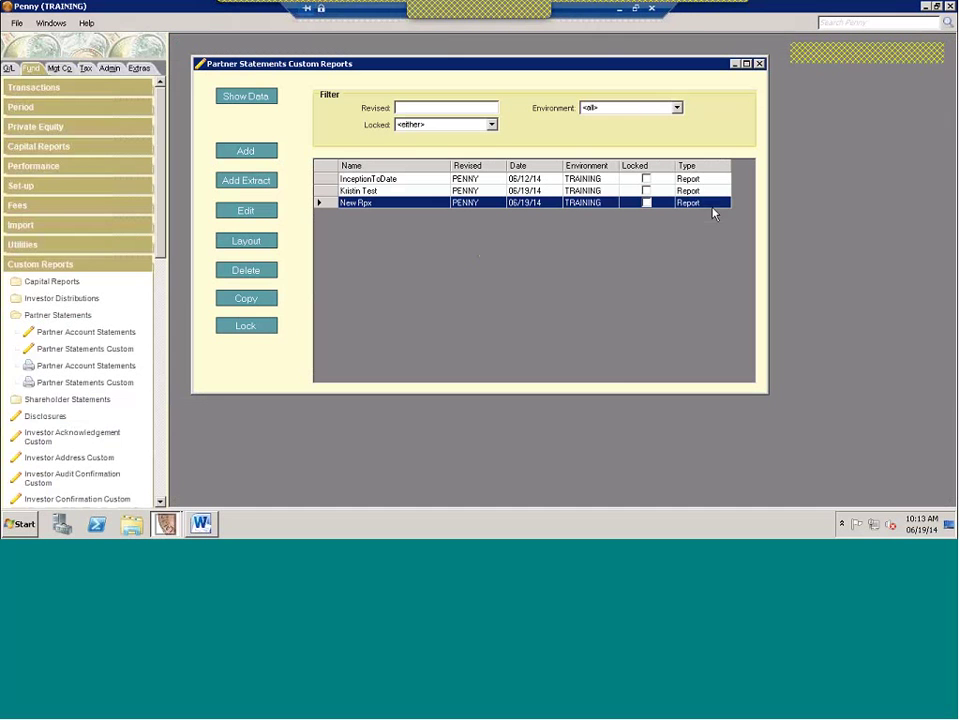
pyautogui.doubleClick(327, 207)
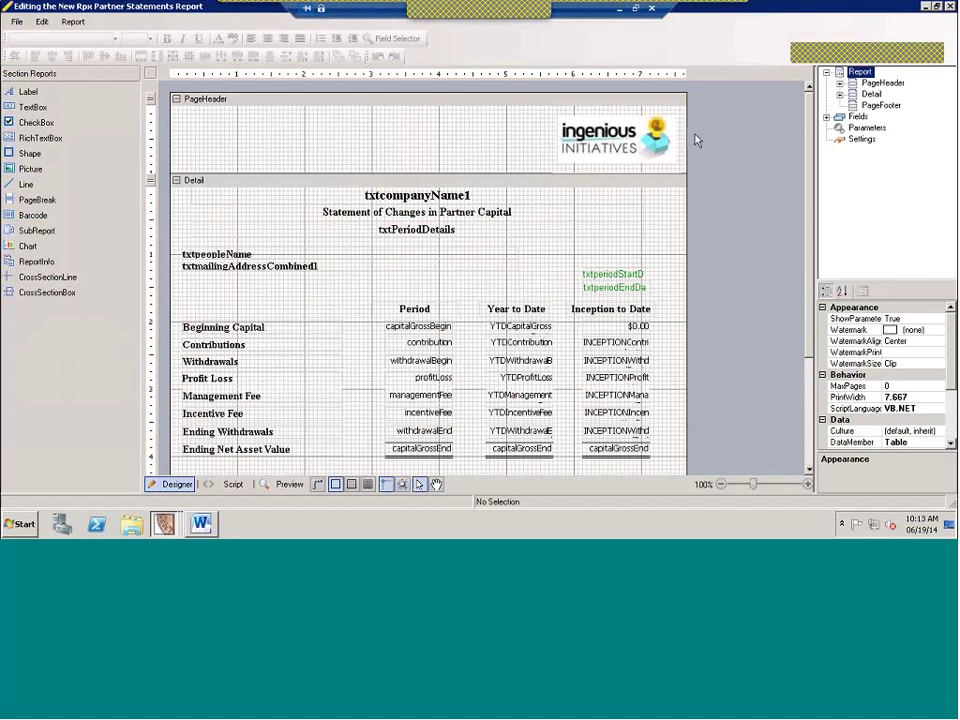
pyautogui.doubleClick(862, 141)
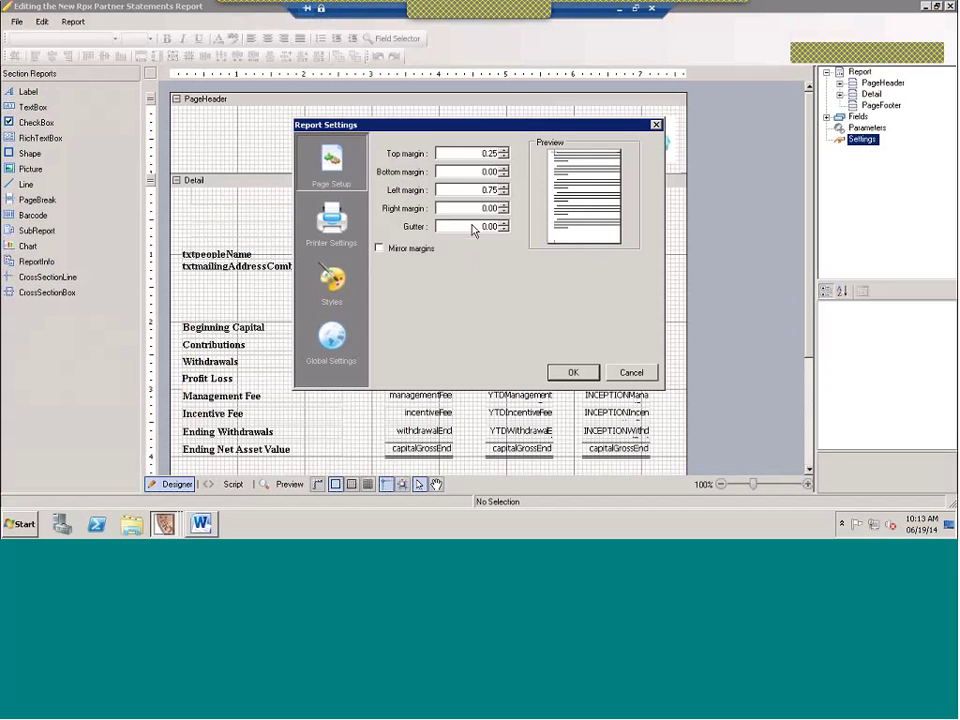
pyautogui.click(335, 222)
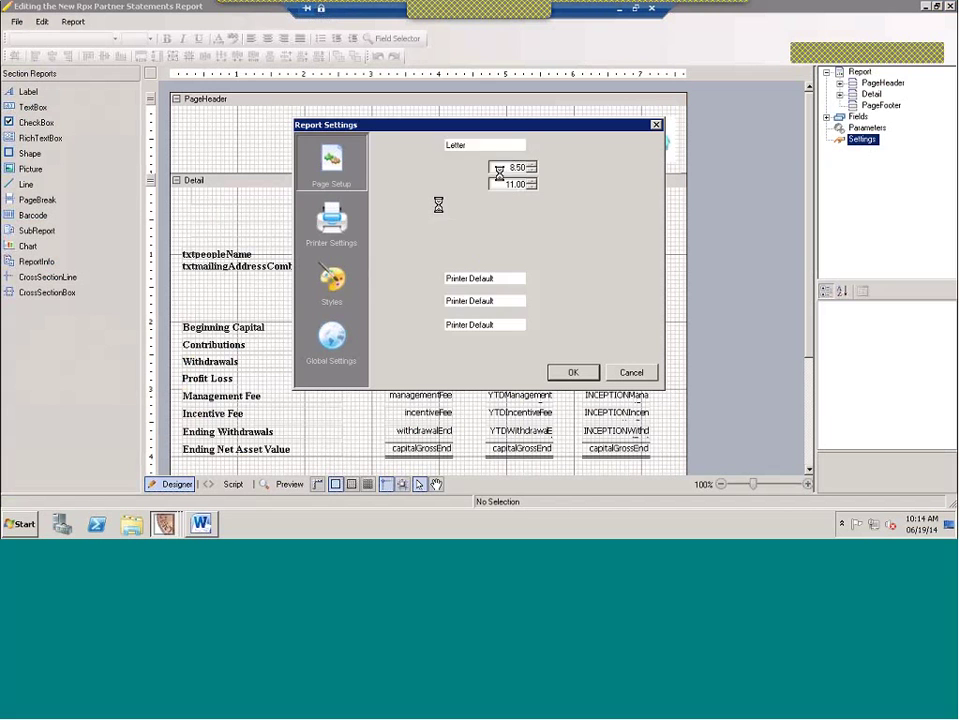
pyautogui.click(532, 146)
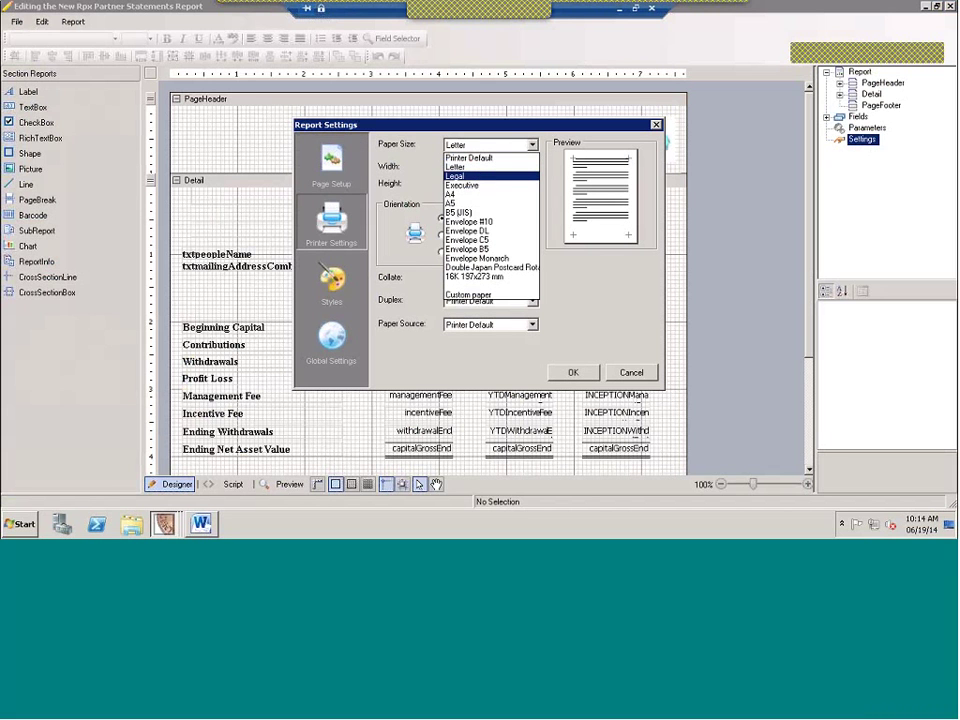
pyautogui.click(490, 168)
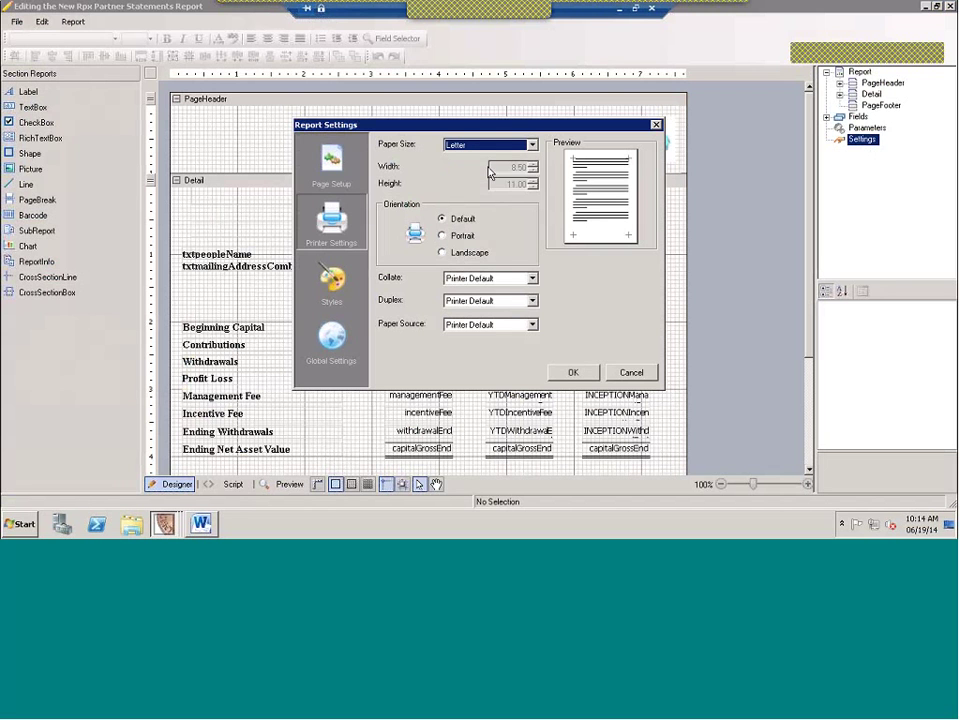
pyautogui.click(631, 372)
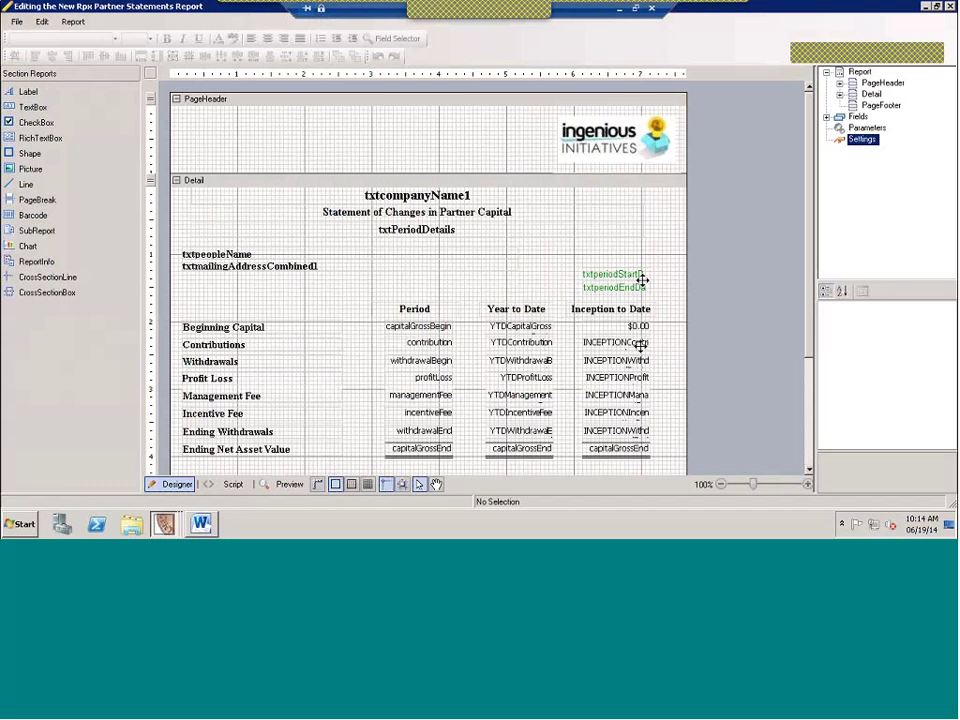
pyautogui.click(366, 192)
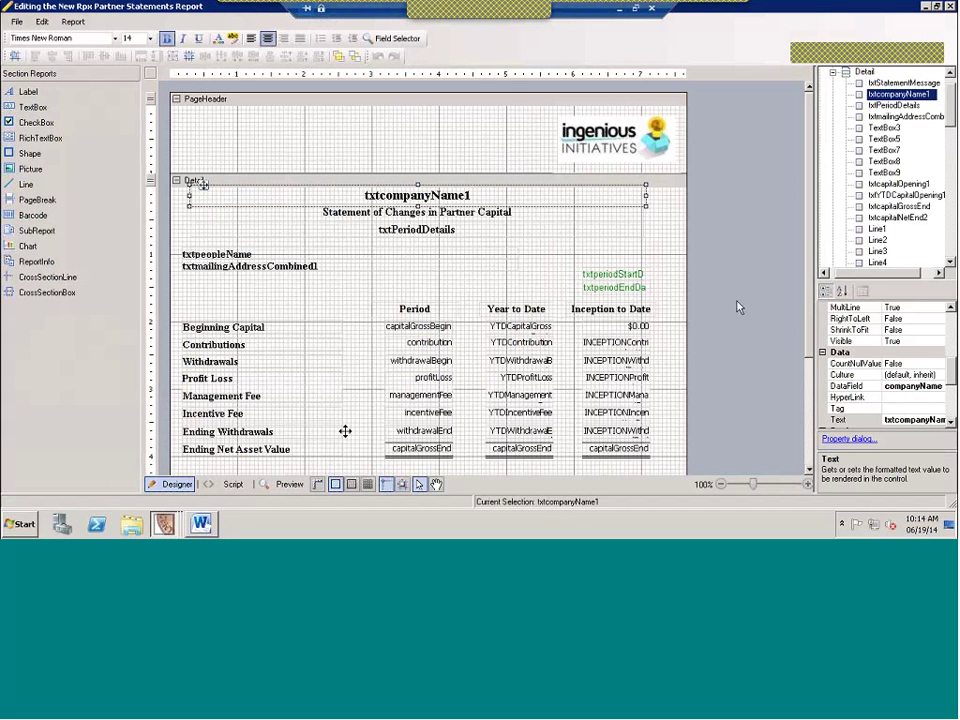
pyautogui.scroll(5, 900, 370)
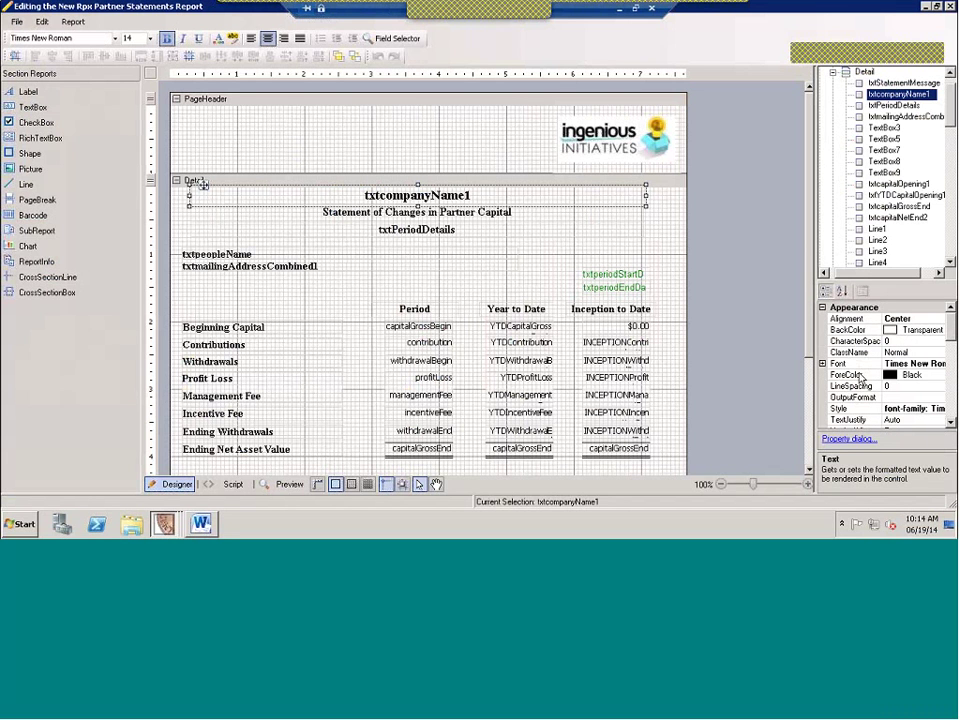
pyautogui.click(939, 365)
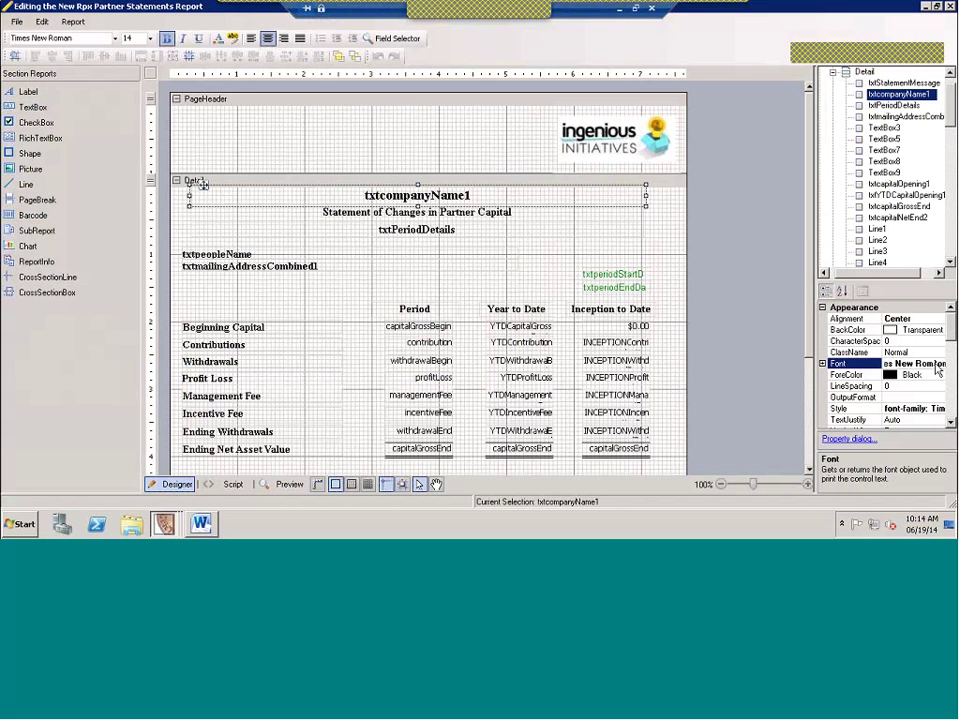
pyautogui.click(937, 362)
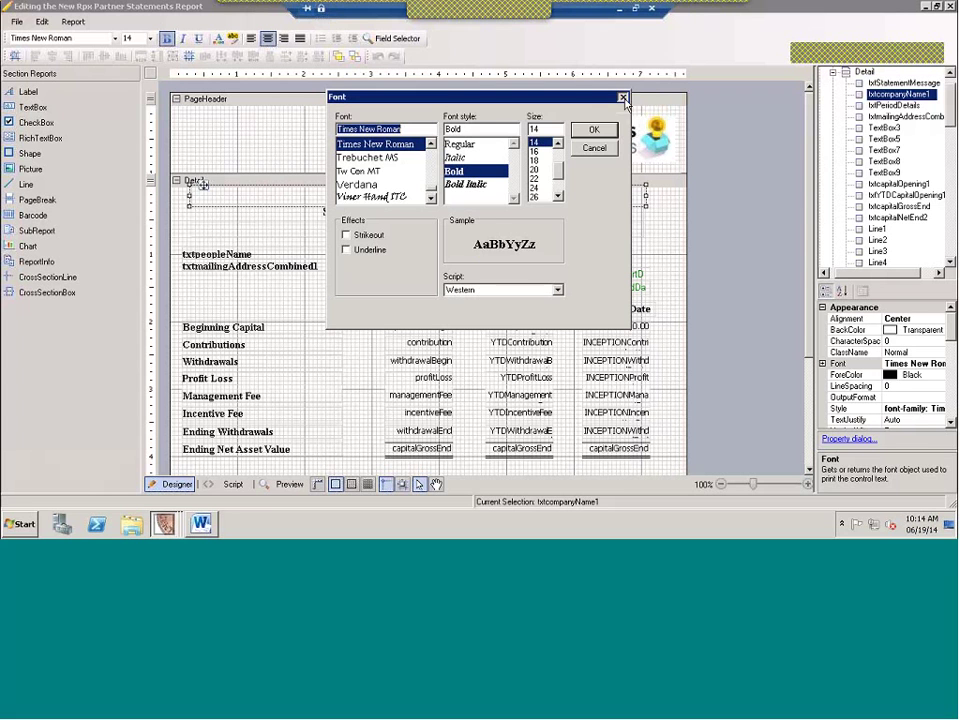
pyautogui.click(592, 130)
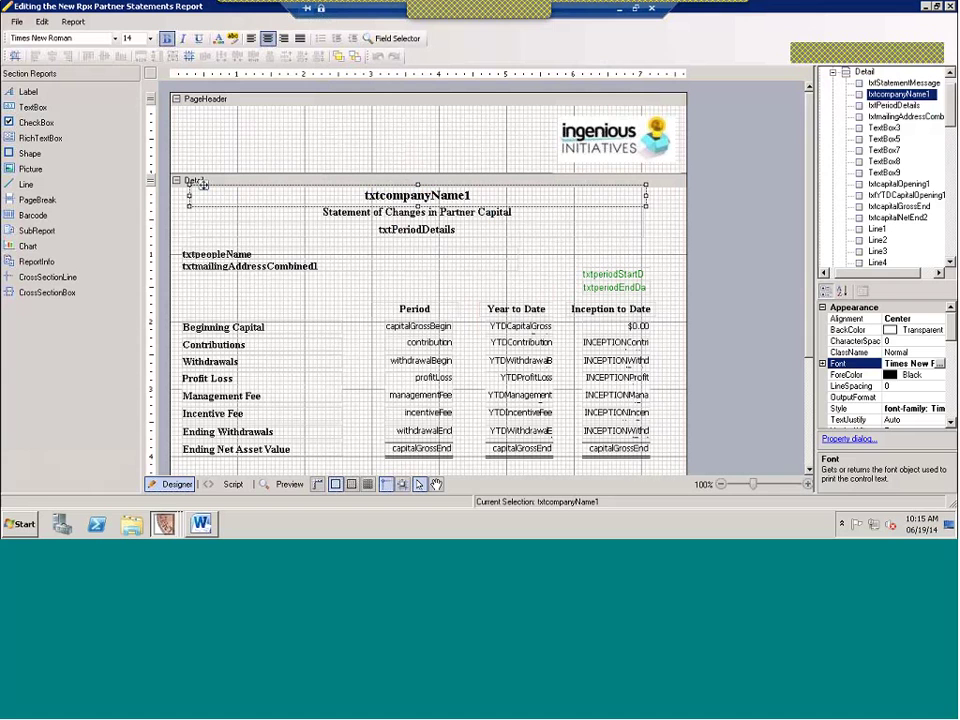
# Step: Switch to the Word document showing the contact details and July 24th webinar notice
pyautogui.click(163, 527)
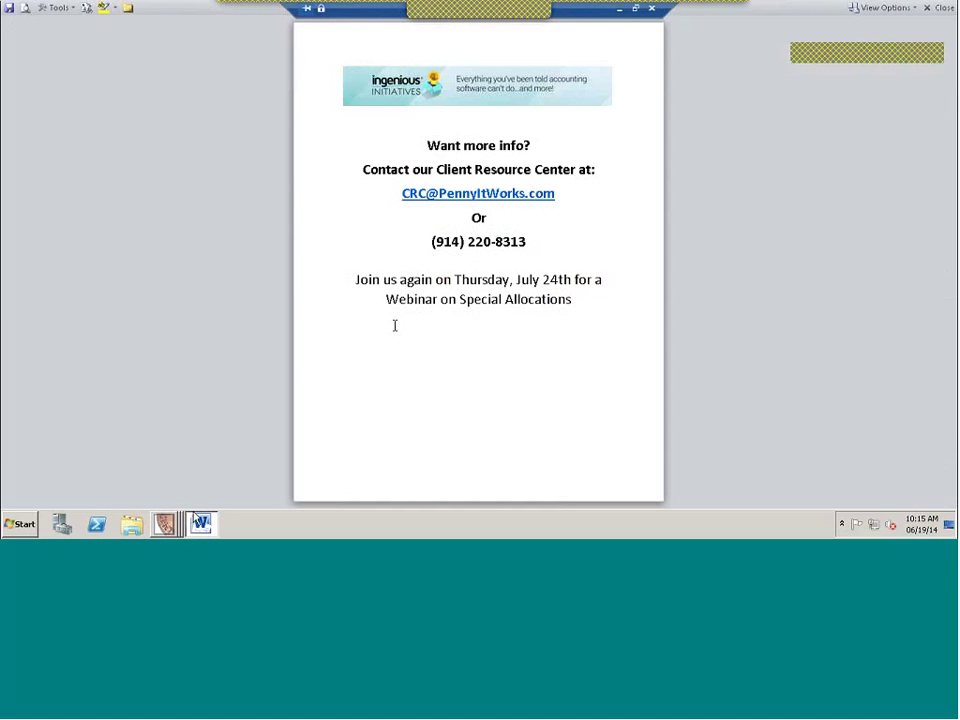